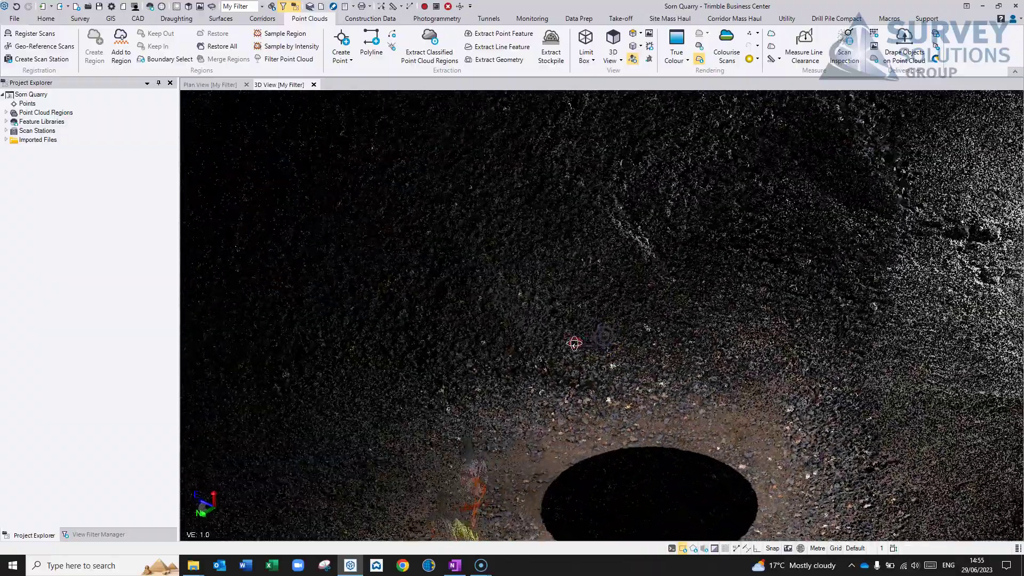
Look over the quarry scan in 3D and render the point cloud by Scan Colour.
middle_click_drag(575, 344, 571, 320)
scroll(572, 320, "up", 2)
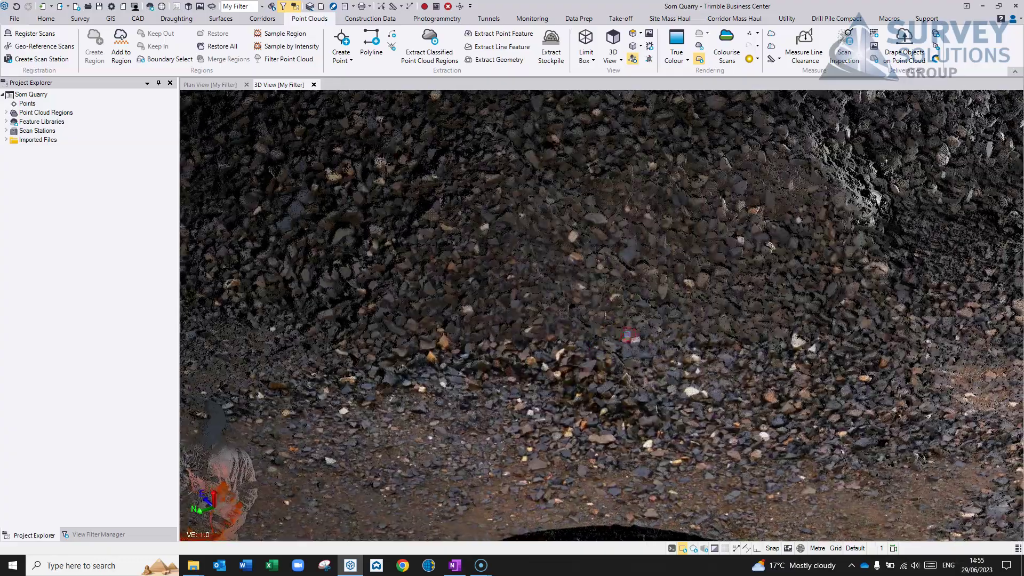
middle_click_drag(609, 347, 639, 348)
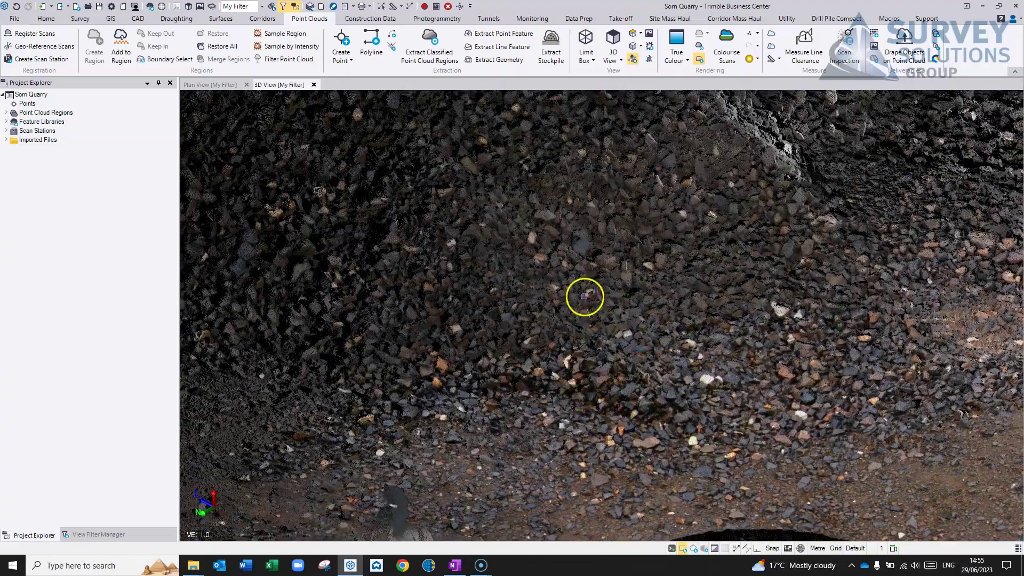
scroll(584, 296, "down", 2)
scroll(640, 298, "down", 5)
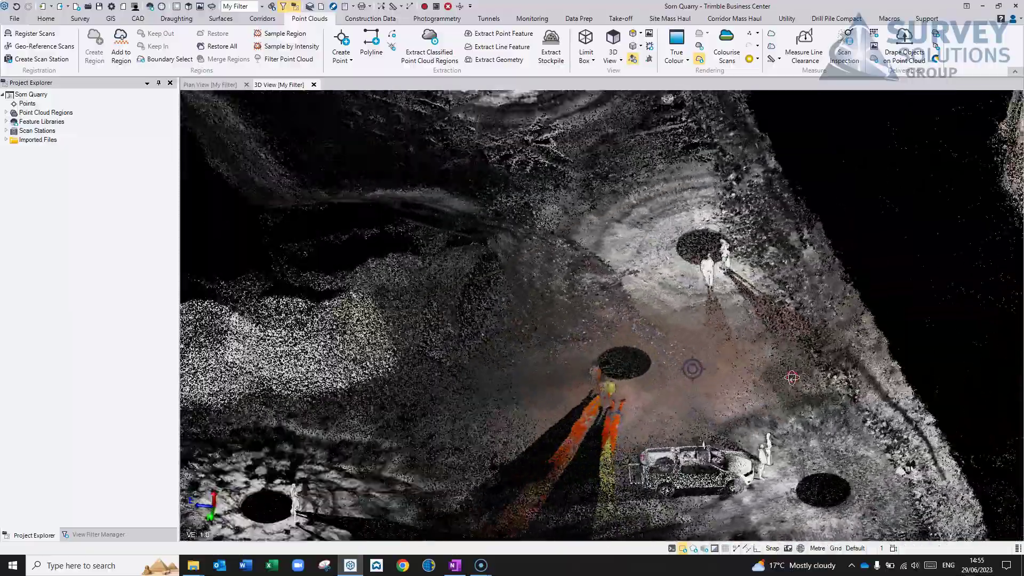
left_click_drag(792, 377, 579, 165)
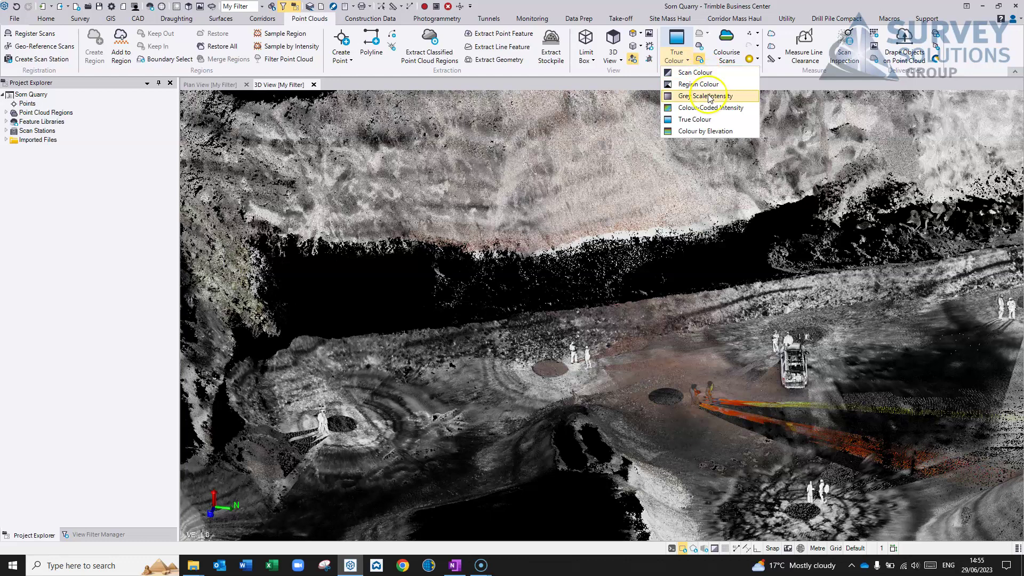
left_click(695, 72)
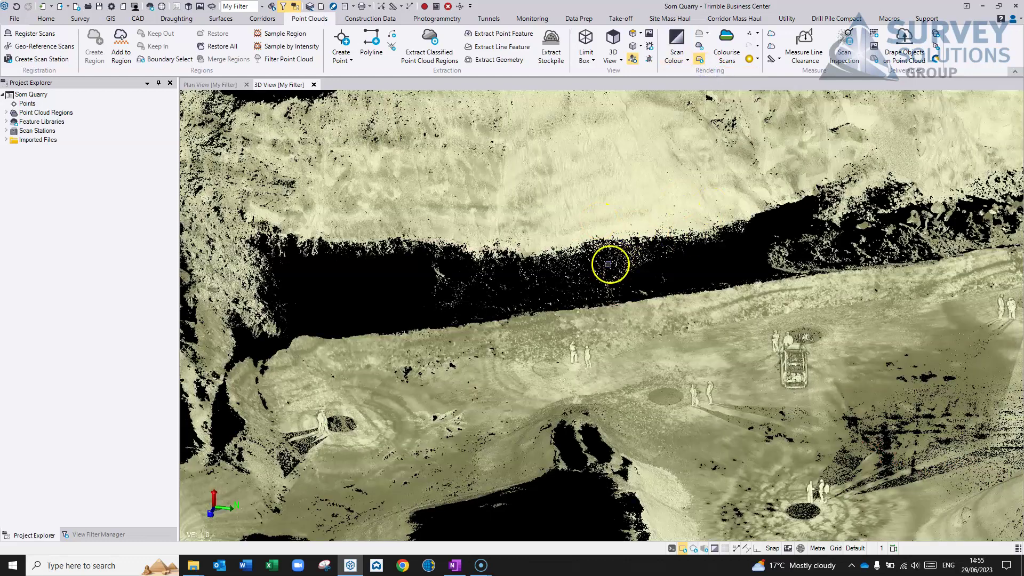
left_click(677, 49)
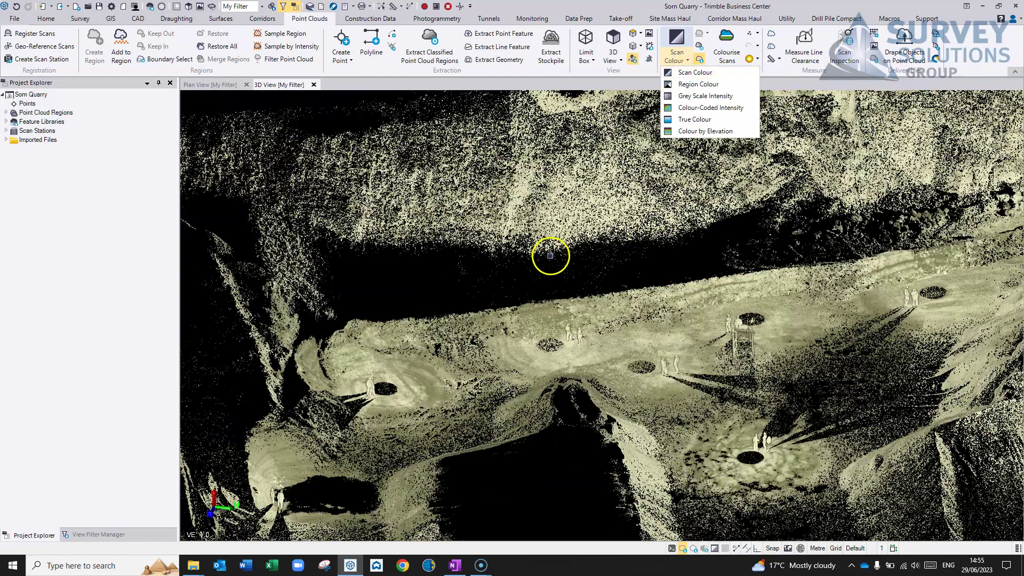
scroll(550, 257, "down", 3)
middle_click_drag(581, 273, 619, 263)
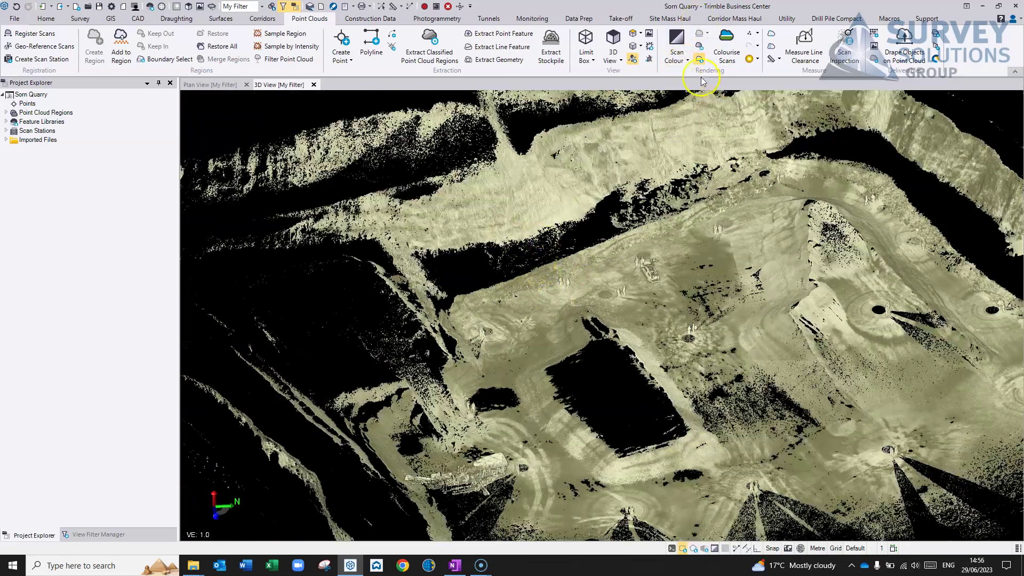
Render the point cloud by Colour-Coded Intensity and inspect the quarry faces in 3D.
left_click(682, 60)
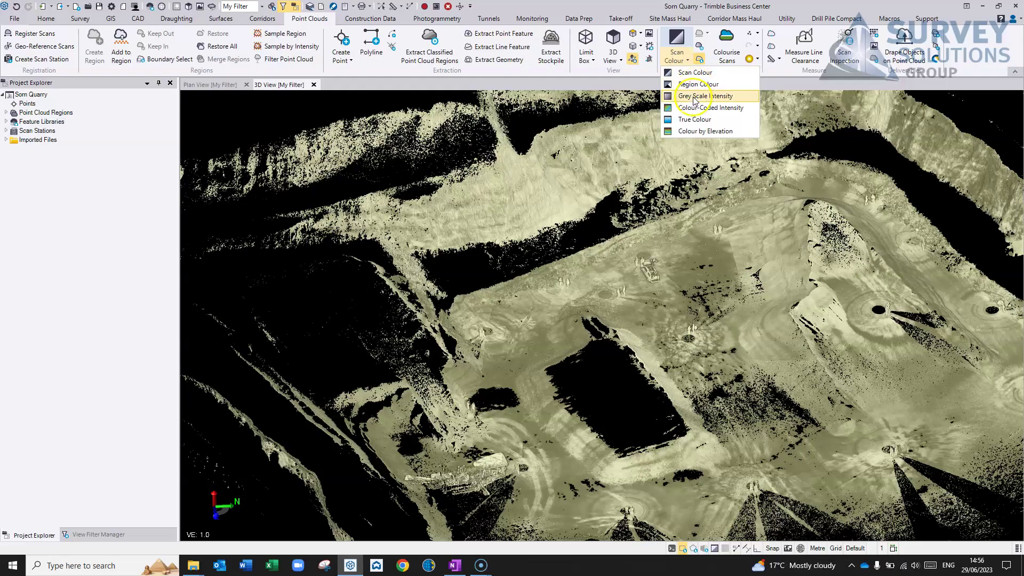
left_click(696, 108)
middle_click_drag(643, 297, 646, 253)
left_click_drag(595, 334, 670, 366)
scroll(670, 365, "up", 6)
middle_click_drag(695, 342, 730, 314)
left_click_drag(562, 360, 688, 374)
Render the point cloud by Colour by Elevation and inspect the elevation bands around the quarry floor and stockpiles.
left_click(697, 62)
left_click(713, 132)
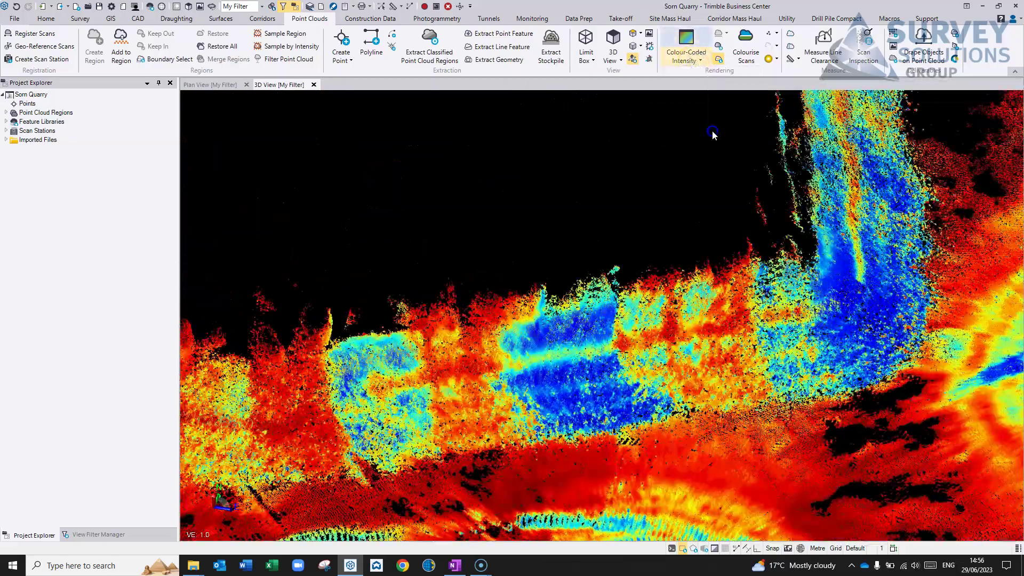
scroll(504, 336, "down", 6)
middle_click_drag(567, 331, 765, 355)
middle_click_drag(689, 299, 688, 432)
middle_click_drag(462, 206, 568, 277)
middle_click_drag(490, 253, 365, 211, "shift")
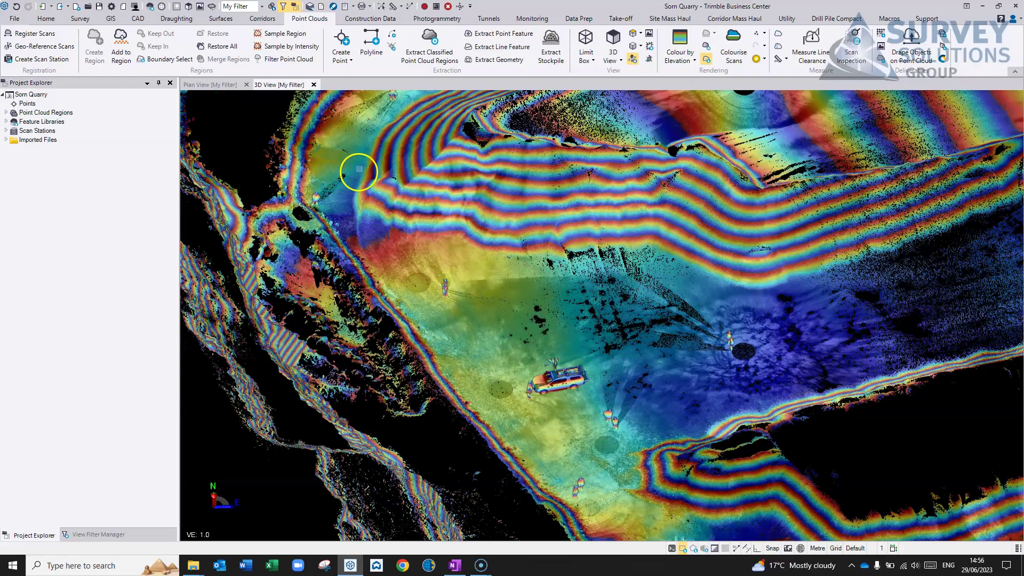
middle_click_drag(716, 258, 824, 188)
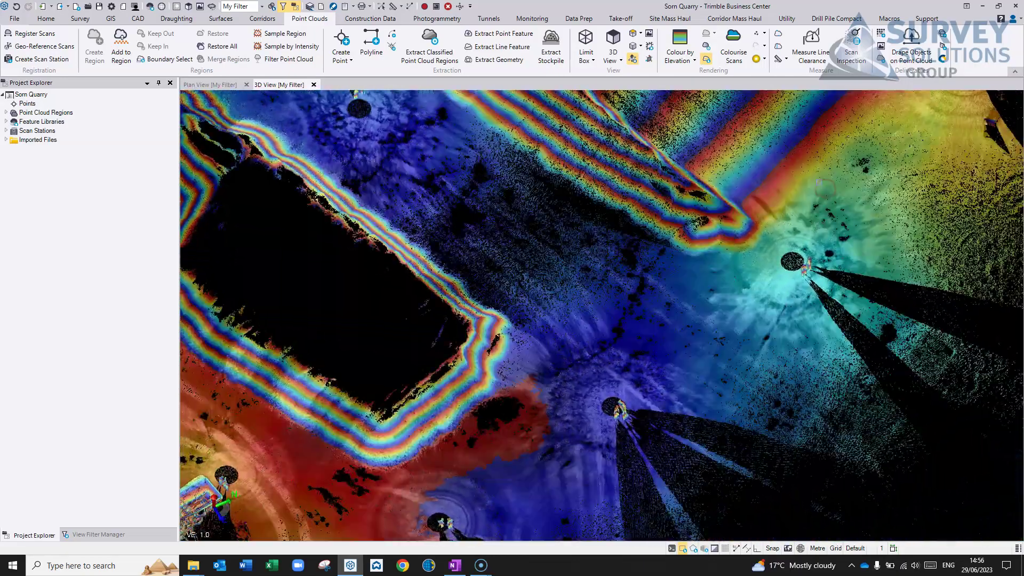
middle_click_drag(668, 187, 738, 239)
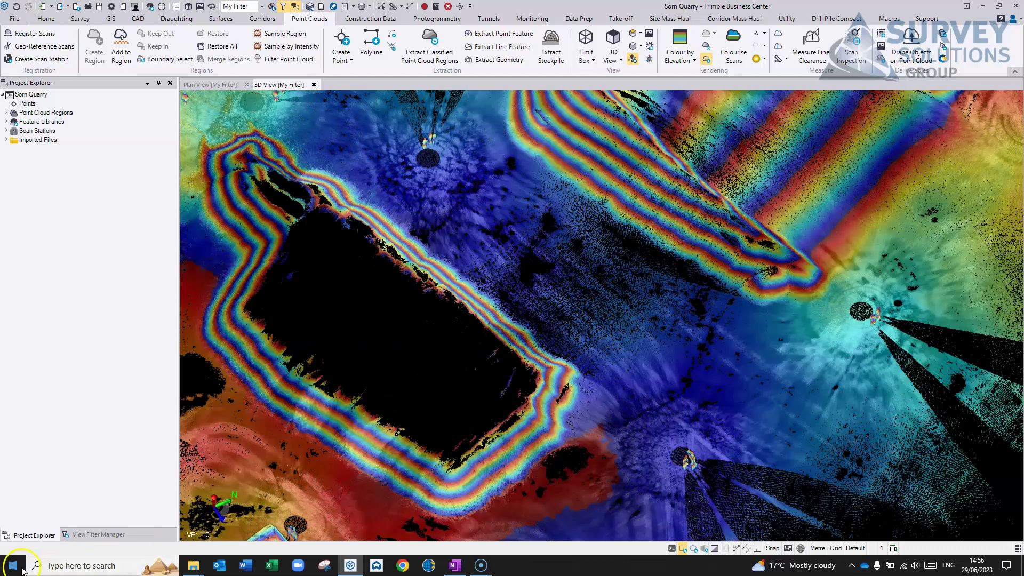
scroll(508, 217, "down", 2)
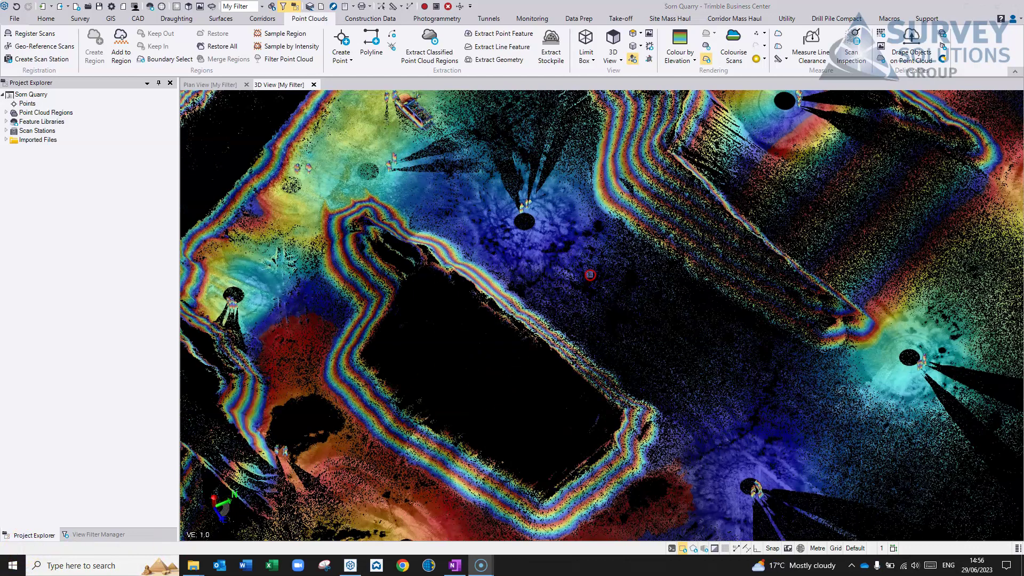
Start Extract Classified Point Cloud Regions and deselect all classes for both extraction and refinement.
left_click(432, 41)
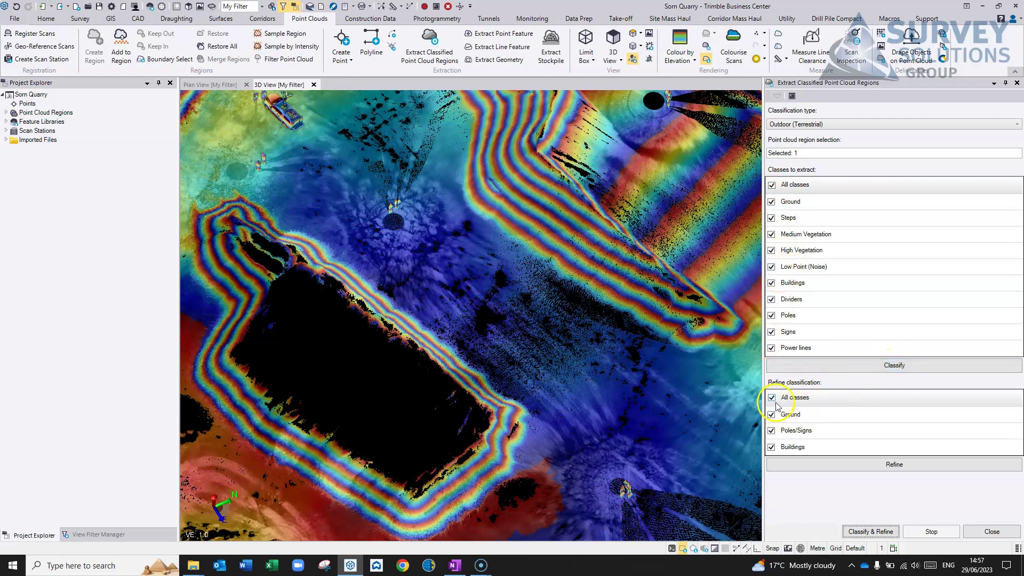
mouse_move(776, 437)
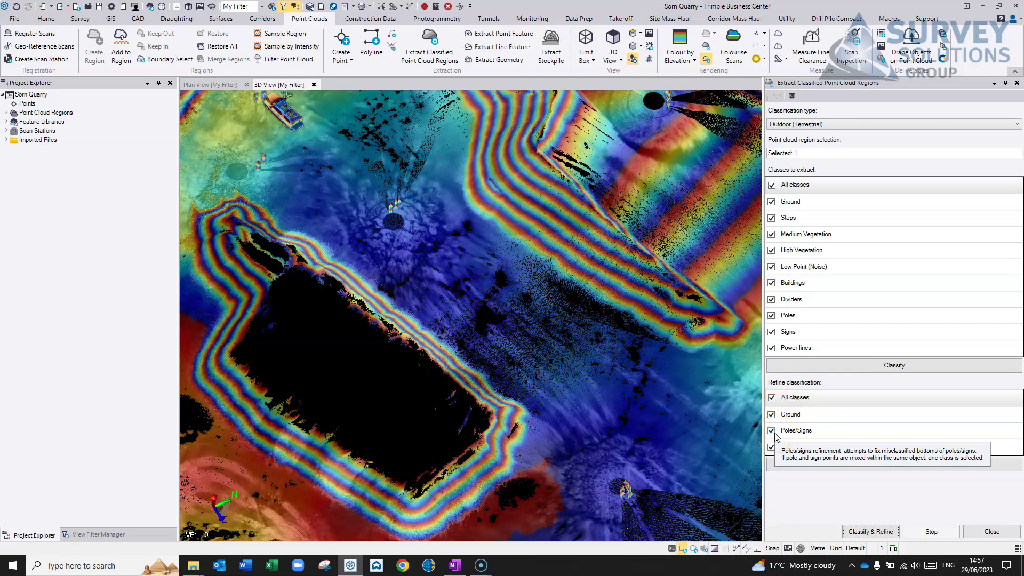
left_click(772, 184)
left_click(775, 399)
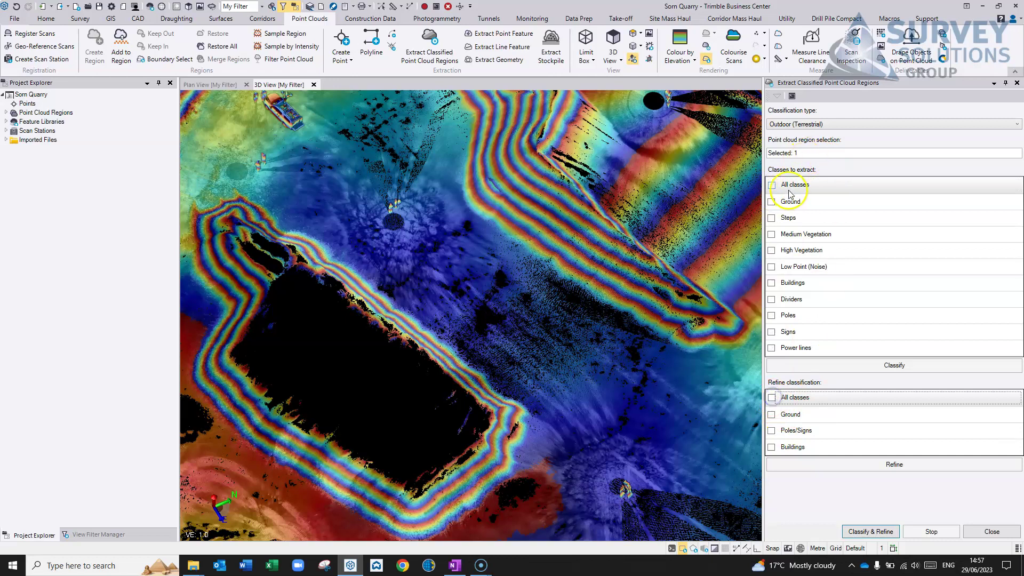
Review the classes offered for the Outdoor (Aerial) classification type and return the type to Outdoor (Terrestrial).
left_click(811, 152)
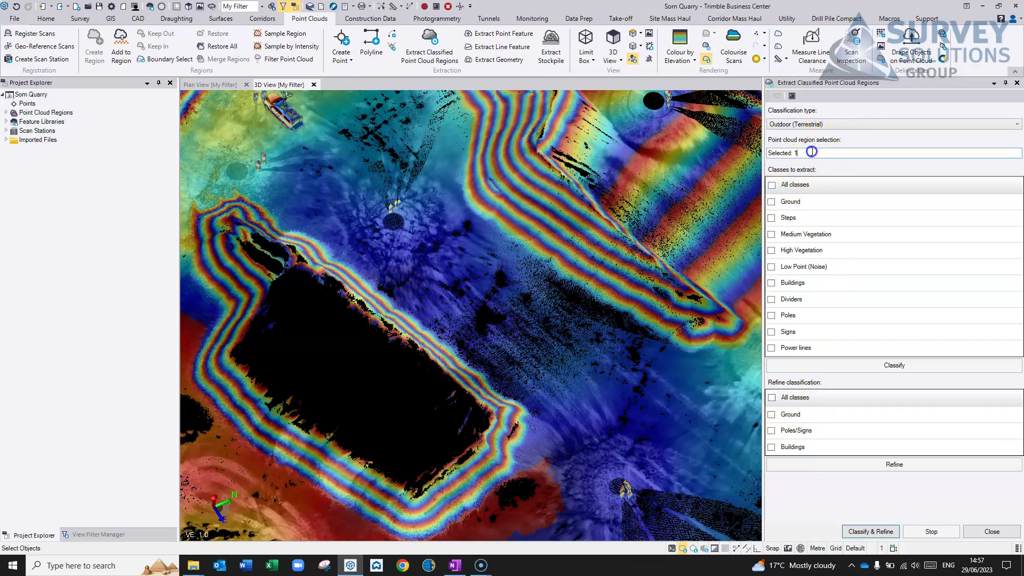
left_click(824, 124)
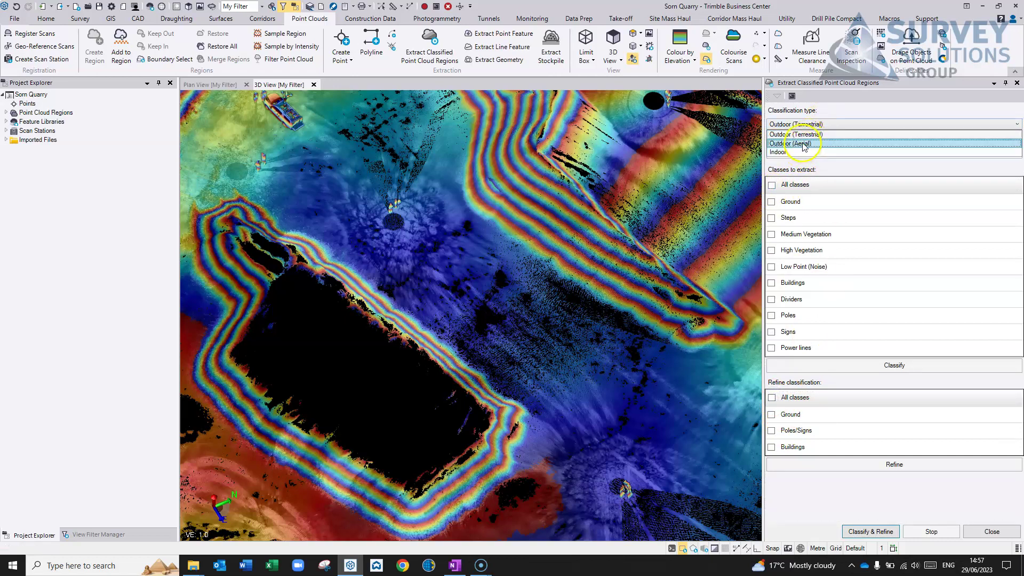
left_click(806, 144)
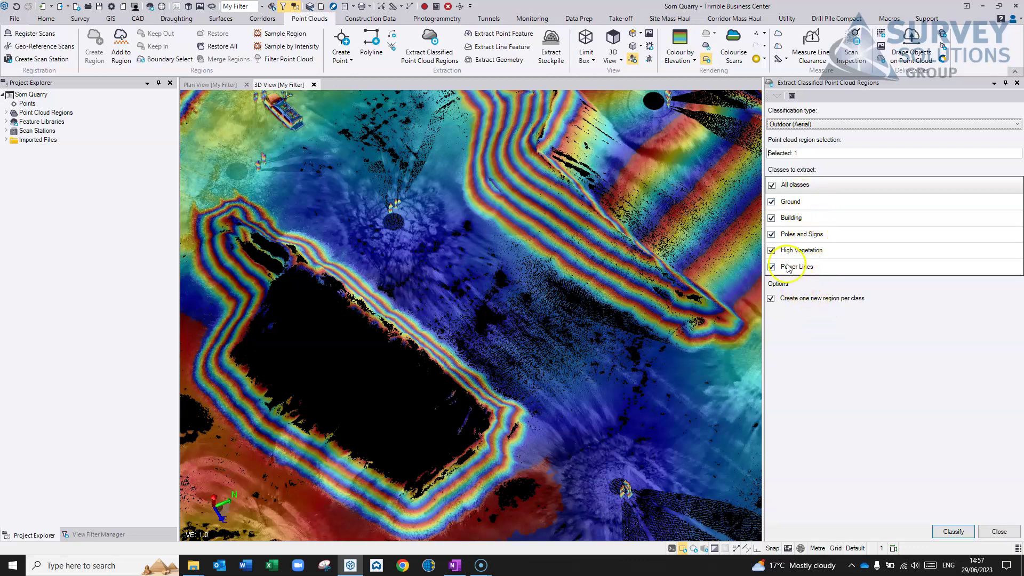
left_click(825, 123)
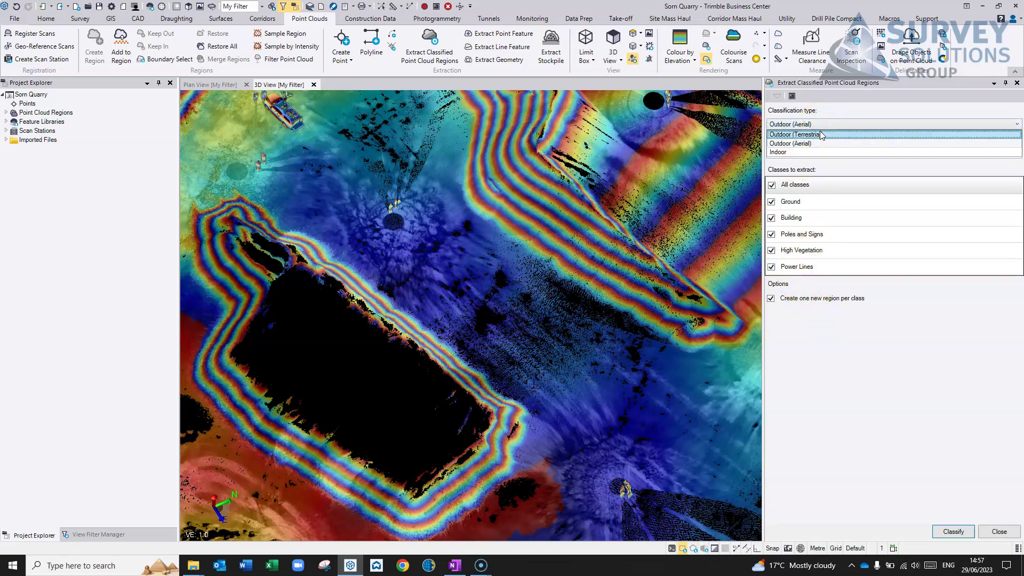
left_click(790, 136)
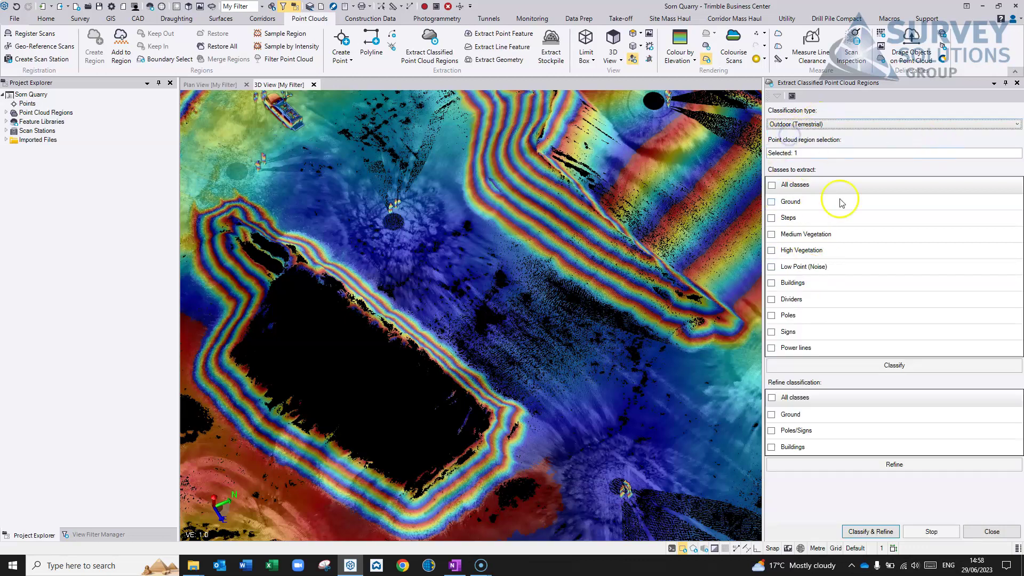
Choose Ground, Medium Vegetation, High Vegetation and Low Point (Noise) as the classes to extract.
left_click(806, 154)
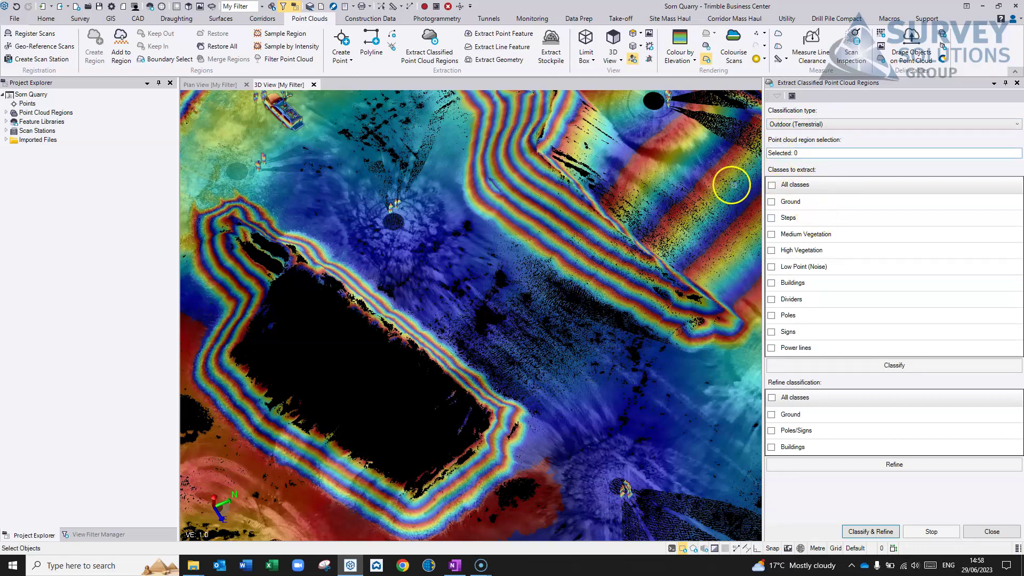
left_click(772, 202)
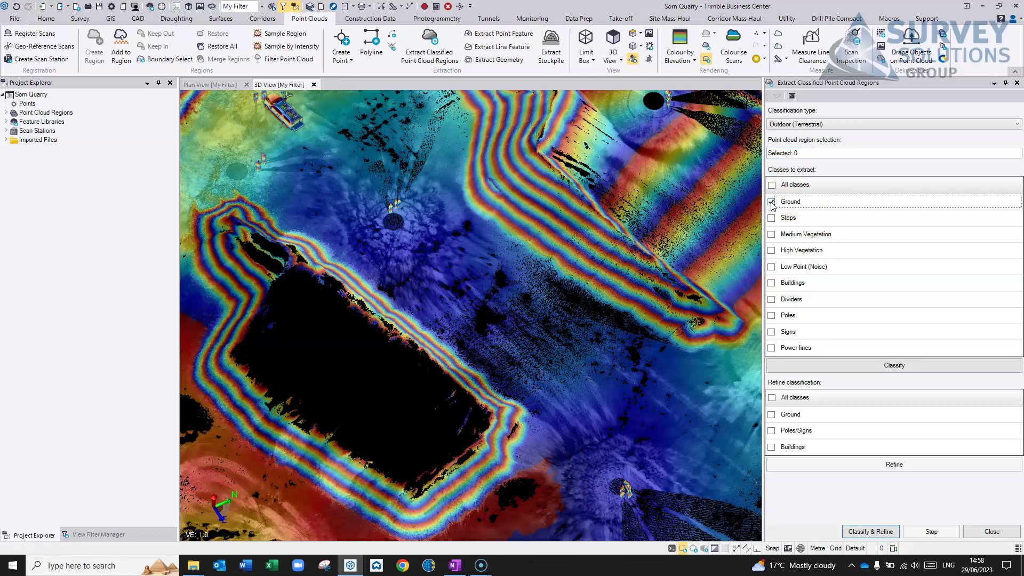
left_click(773, 235)
left_click(772, 235)
left_click(772, 250)
left_click(773, 267)
Select the quarry point cloud as the region to process, classify it without refining, and close the extraction command.
left_click(805, 153)
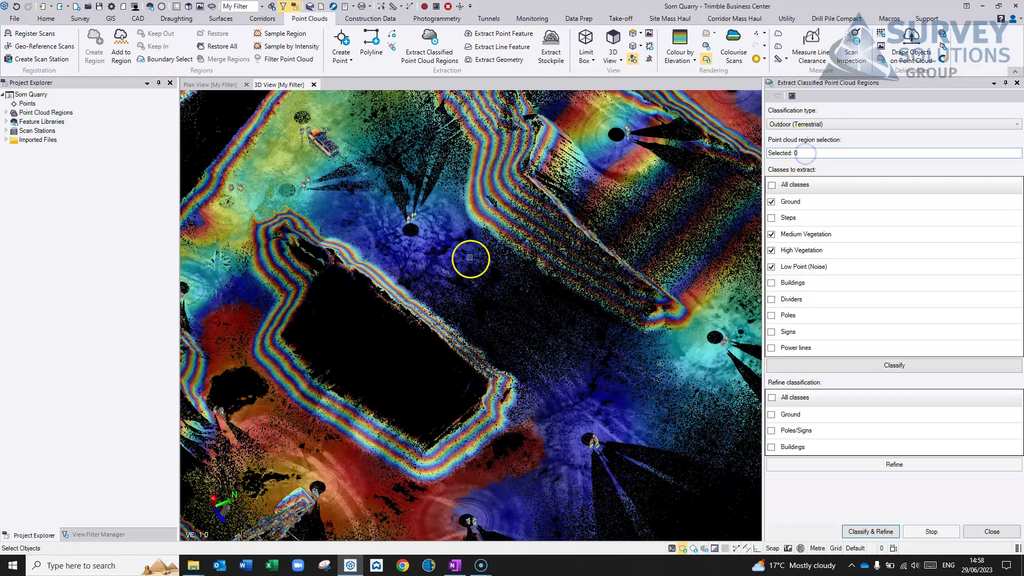
left_click(429, 221)
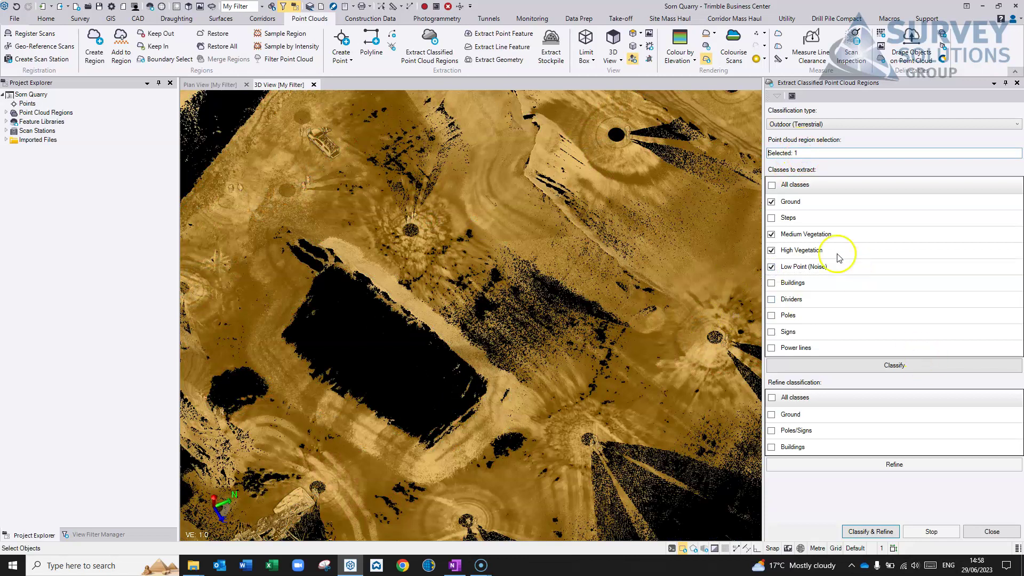
left_click(890, 367)
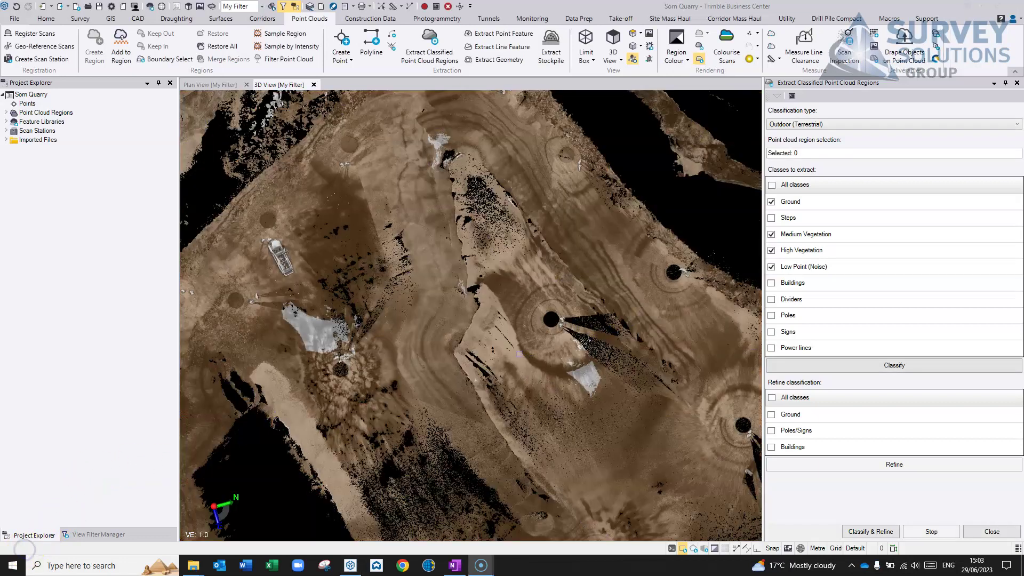
left_click(992, 532)
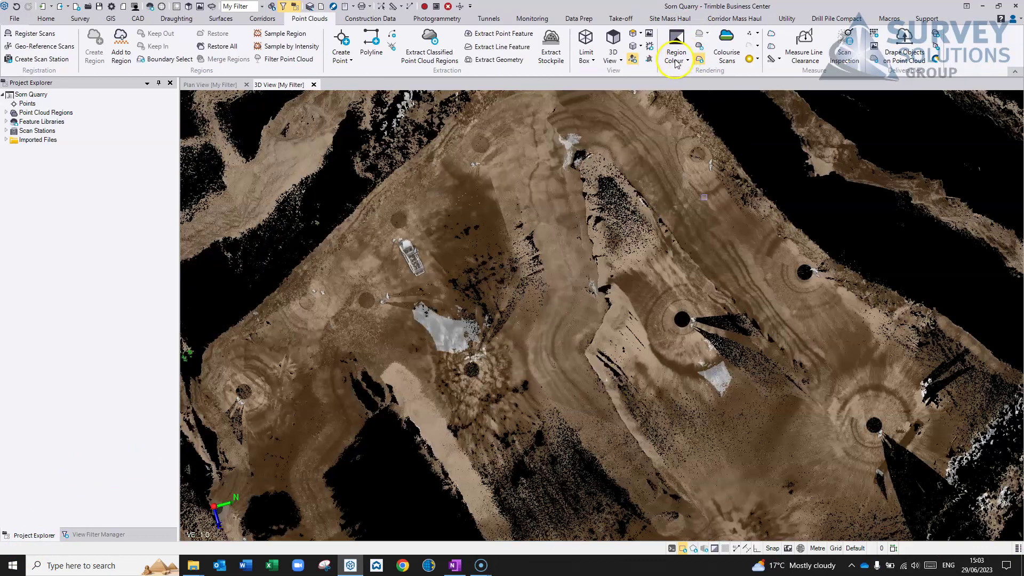
left_click(686, 60)
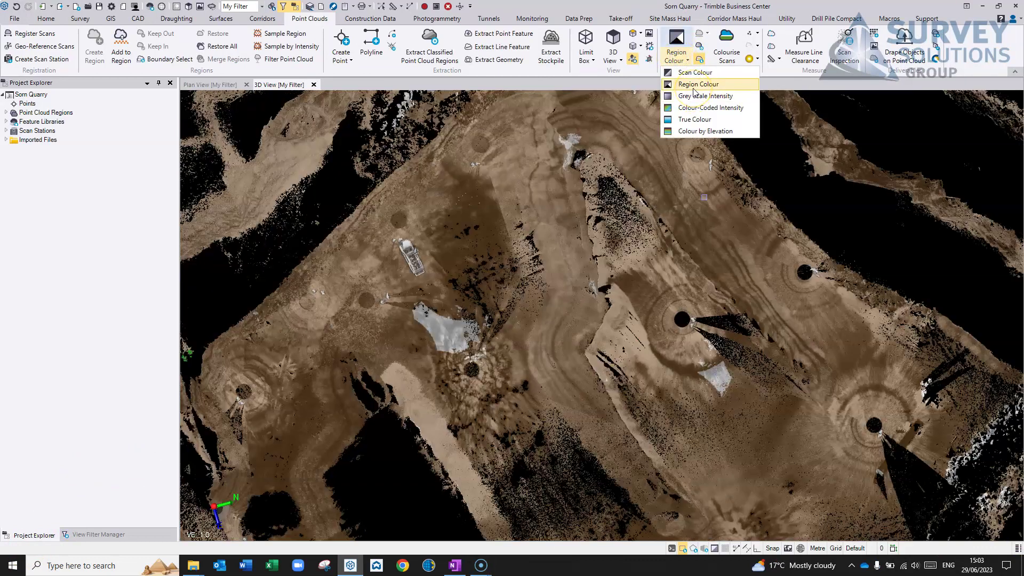
left_click(867, 224)
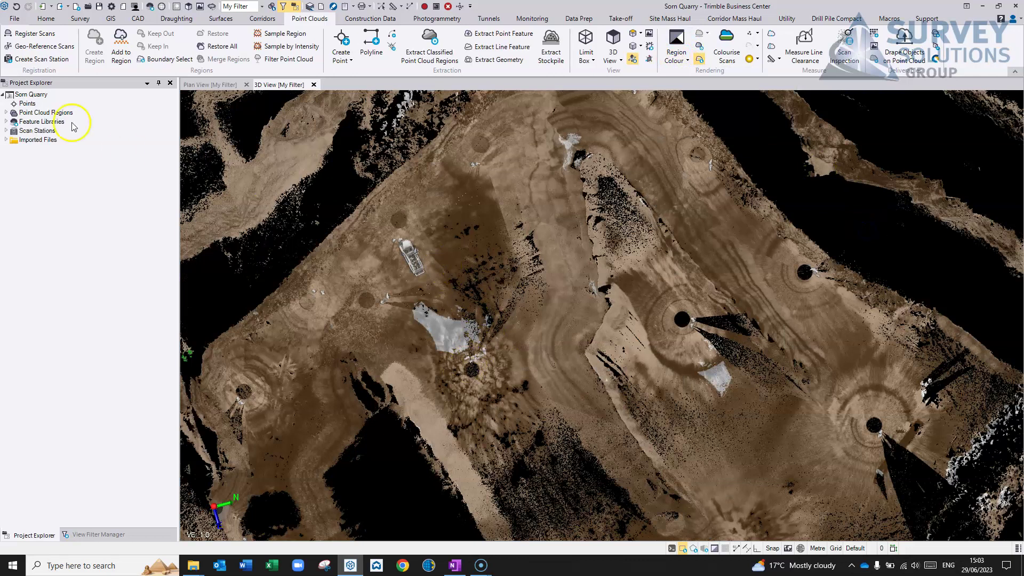
Hide the Default and Medium Vegetation point cloud regions in My Filter.
left_click(74, 535)
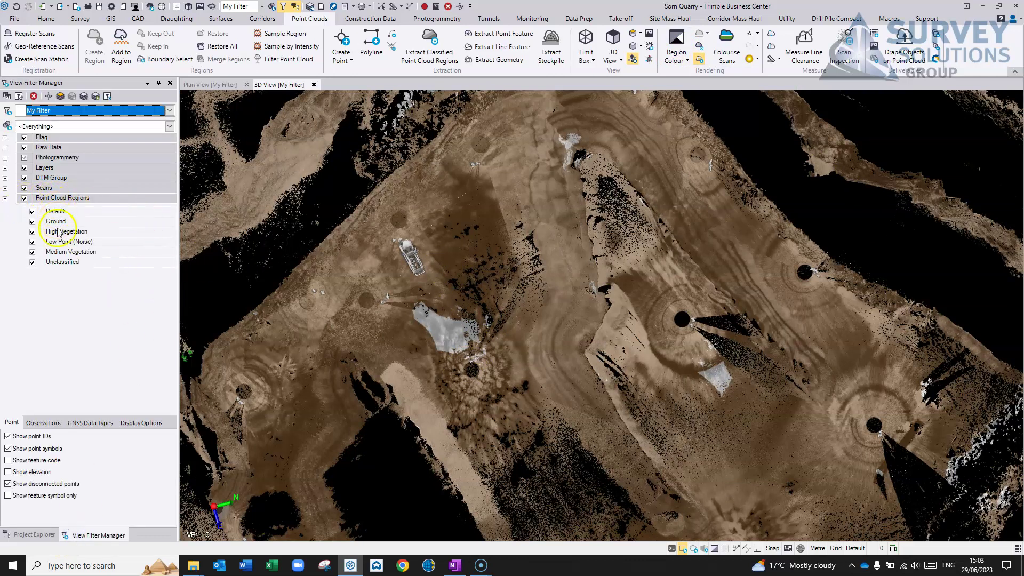
left_click(32, 211)
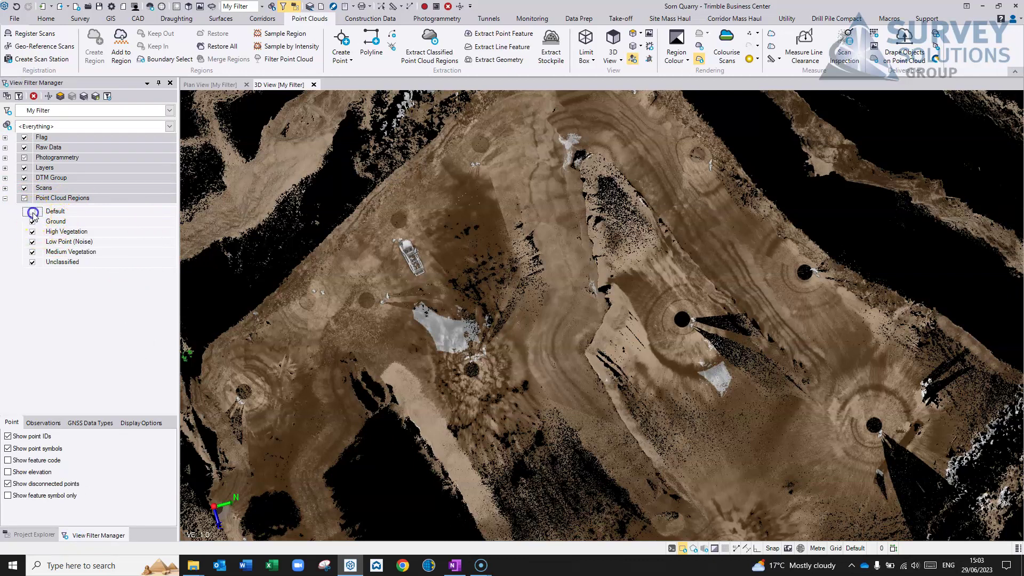
left_click(32, 252)
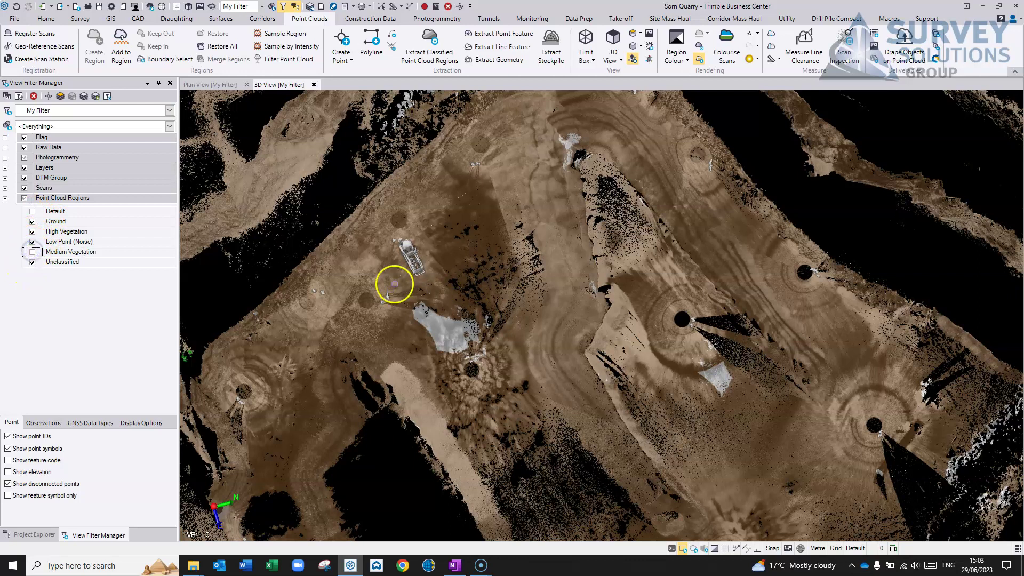
Hide all point cloud regions except Medium Vegetation and inspect its points in the 3D view.
left_click(24, 198)
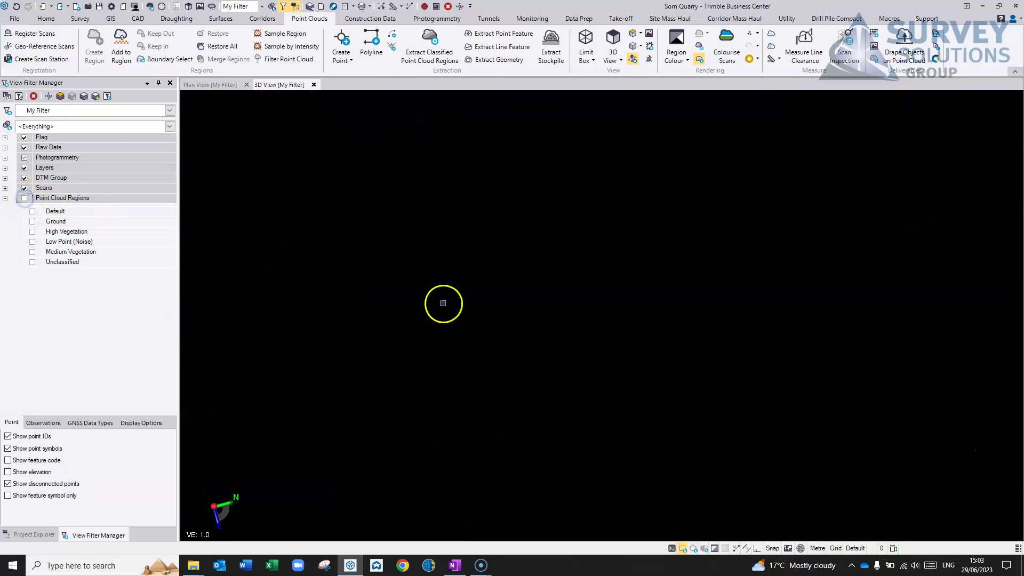
left_click(32, 251)
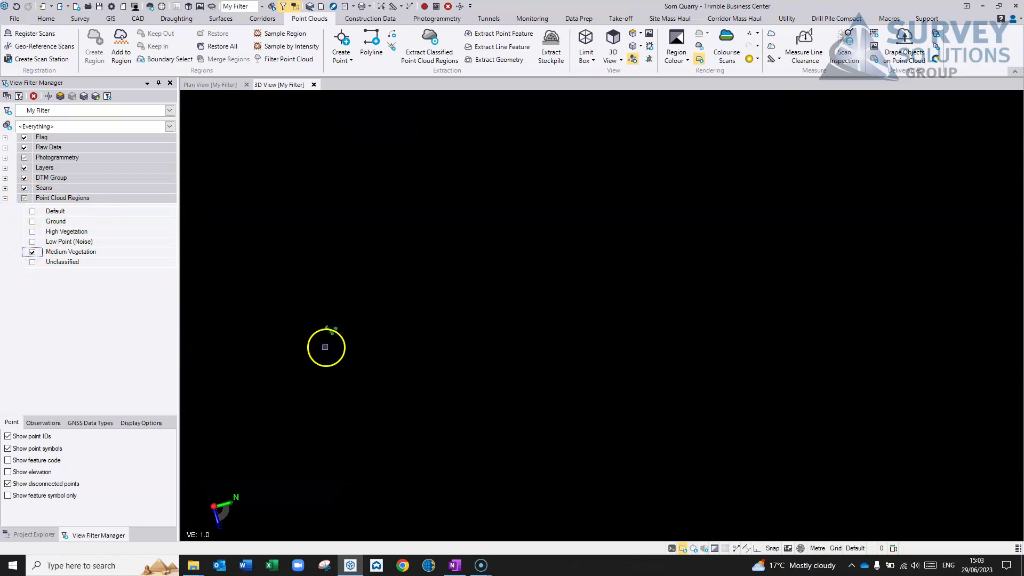
scroll(329, 331, "up", 4)
middle_click_drag(341, 339, 306, 319)
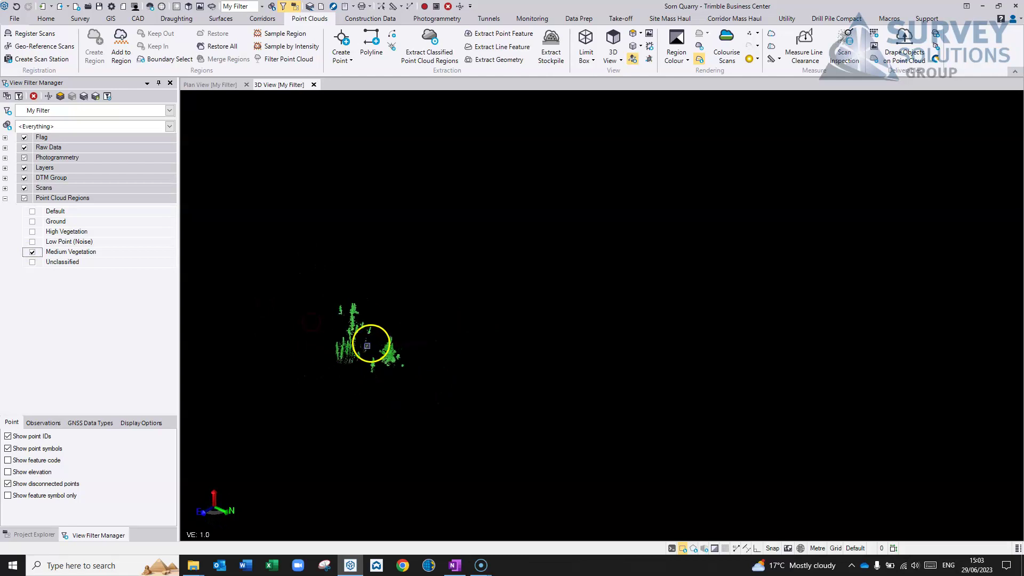
Show the Low Point (Noise) region alongside Medium Vegetation and inspect its points across the quarry floor in 3D.
left_click_drag(374, 340, 386, 346)
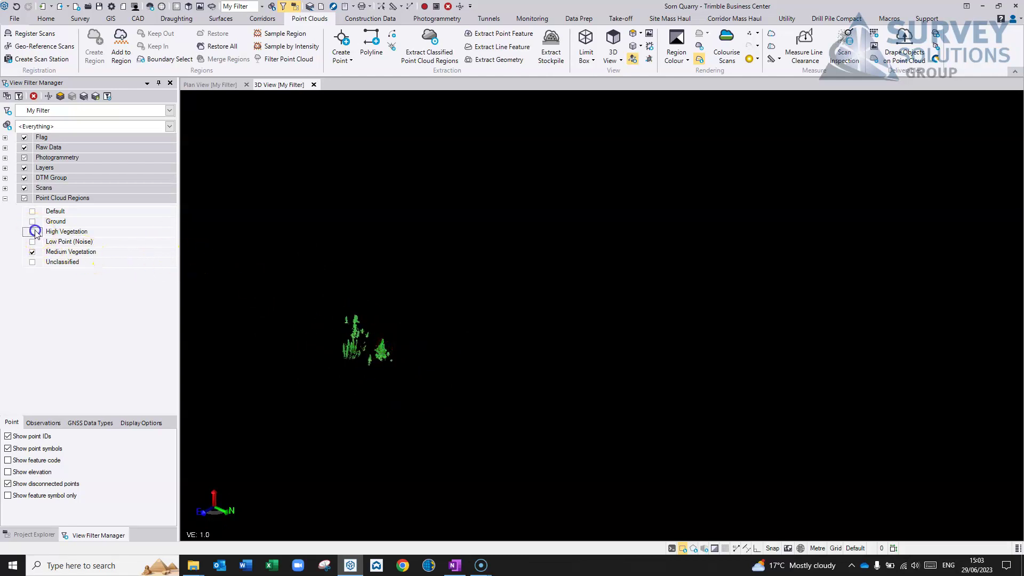
scroll(447, 343, "down", 3)
scroll(452, 336, "up", 4)
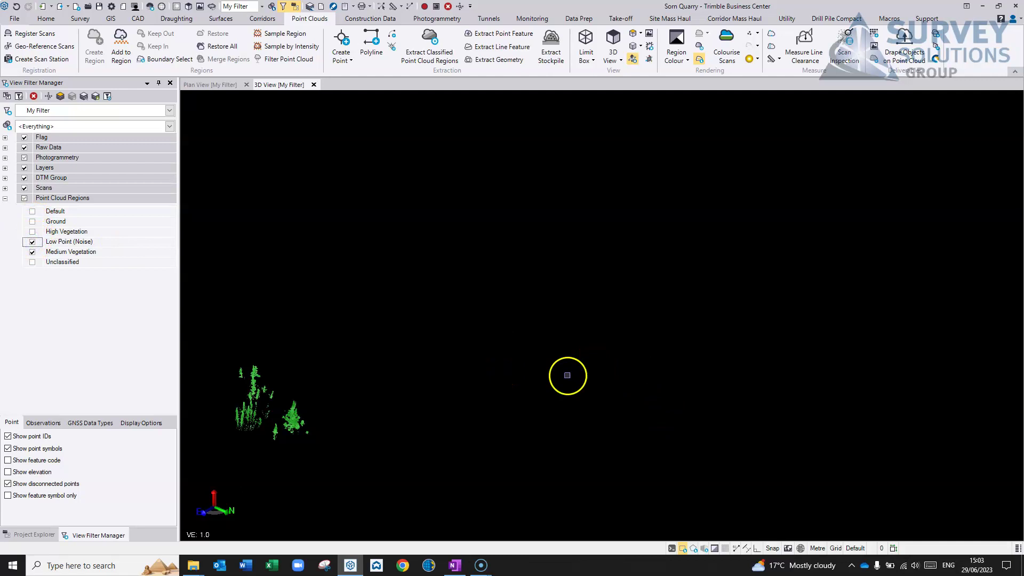
scroll(667, 400, "down", 5)
middle_click_drag(775, 443, 684, 294)
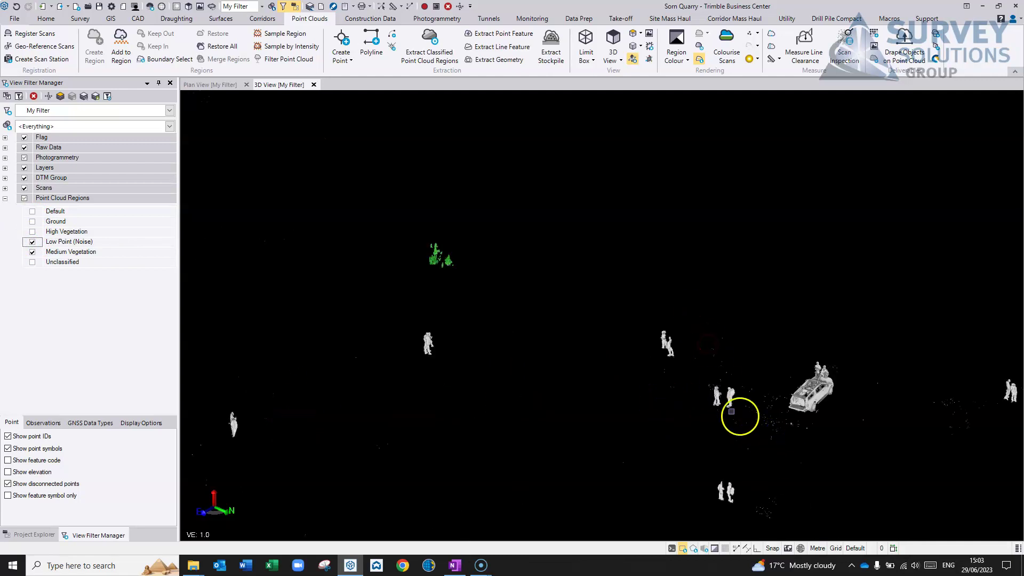
middle_click_drag(854, 393, 762, 351)
middle_click_drag(930, 348, 882, 359, "shift")
scroll(775, 371, "down", 3)
scroll(751, 371, "down", 2)
middle_click_drag(601, 370, 708, 341)
scroll(564, 354, "up", 6)
mouse_move(669, 329)
left_mouse_down()
mouse_move(587, 343)
mouse_move(526, 324)
mouse_move(657, 332)
left_mouse_up()
scroll(649, 336, "down", 3)
middle_click_drag(509, 393, 645, 330)
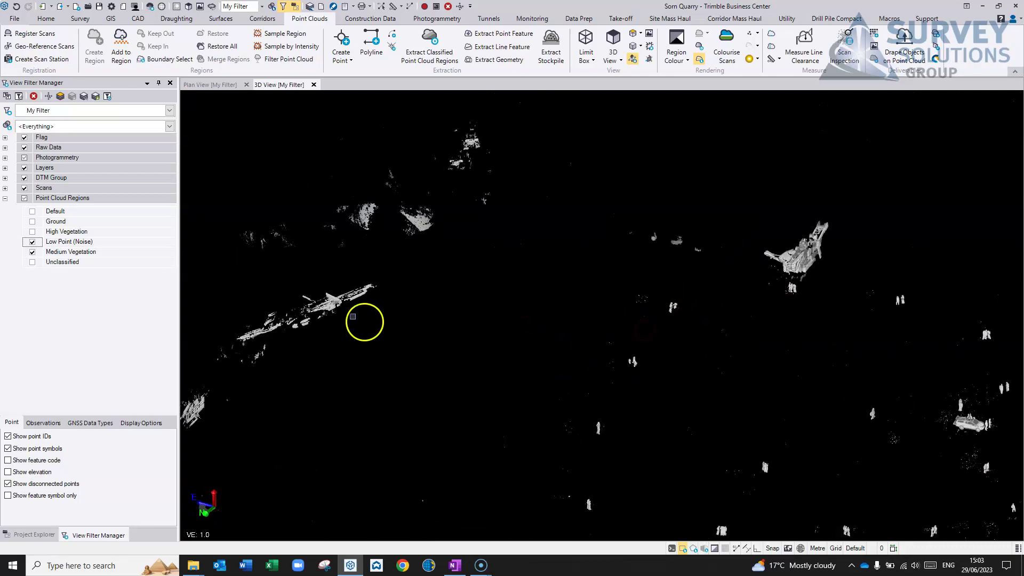
Examine the noise points around the quarry's outer edges and rock faces for ground classified as noise.
middle_click_drag(350, 317, 554, 327)
left_click_drag(555, 328, 618, 358)
scroll(612, 366, "down", 5)
middle_click_drag(844, 405, 591, 295)
middle_click_drag(724, 426, 673, 375)
left_click_drag(631, 391, 777, 316)
scroll(737, 342, "down", 4)
middle_click_drag(692, 379, 832, 285)
mouse_move(701, 358)
left_mouse_down()
mouse_move(803, 374)
mouse_move(814, 277)
mouse_move(779, 261)
mouse_move(654, 347)
mouse_move(793, 281)
mouse_move(651, 437)
mouse_move(655, 476)
mouse_move(761, 352)
mouse_move(796, 366)
mouse_move(763, 375)
mouse_move(825, 343)
mouse_move(784, 359)
mouse_move(694, 363)
left_mouse_up()
scroll(794, 375, "down", 4)
middle_click_drag(817, 376, 784, 353)
left_click_drag(473, 431, 384, 443)
left_click_drag(887, 329, 863, 317)
scroll(863, 318, "down", 2)
middle_click_drag(863, 318, 784, 329)
left_click_drag(880, 315, 880, 336)
middle_click_drag(880, 318, 782, 313)
scroll(706, 279, "up", 6)
scroll(707, 279, "down", 4)
left_click_drag(657, 286, 619, 299)
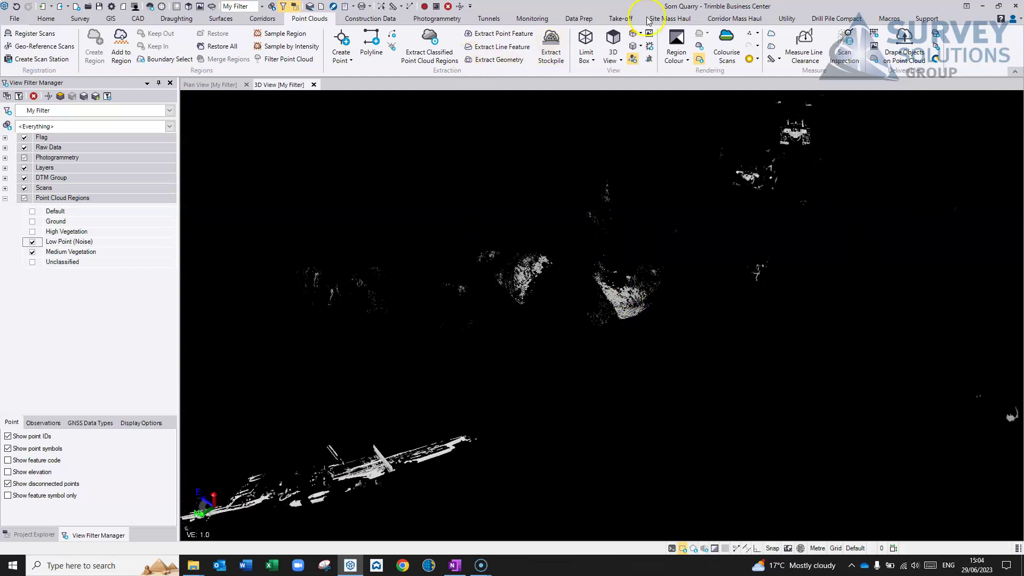
Select the misclassified rock-face patches in the noise region and add them to the Ground region.
left_click_drag(248, 126, 717, 356)
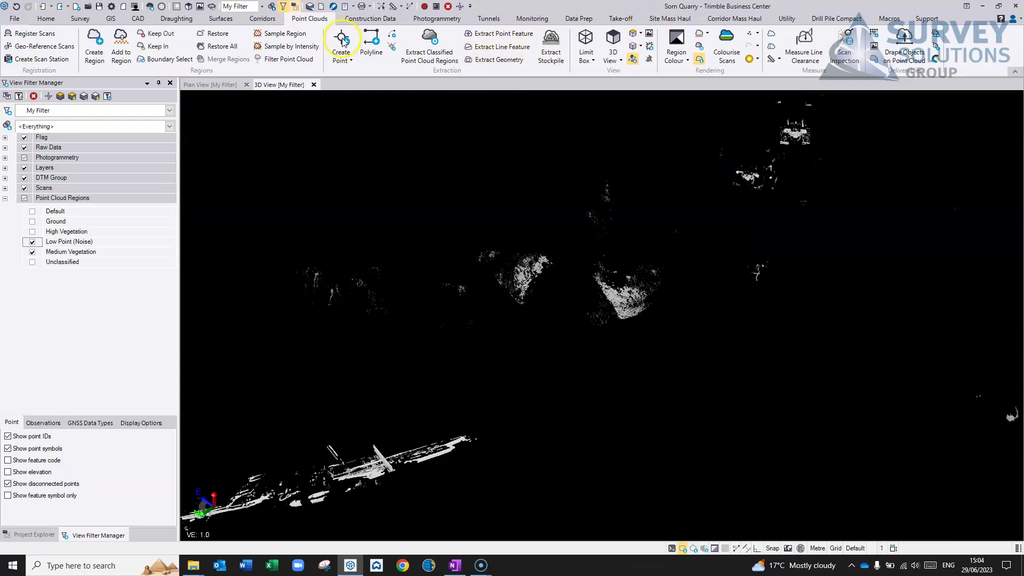
left_click(120, 44)
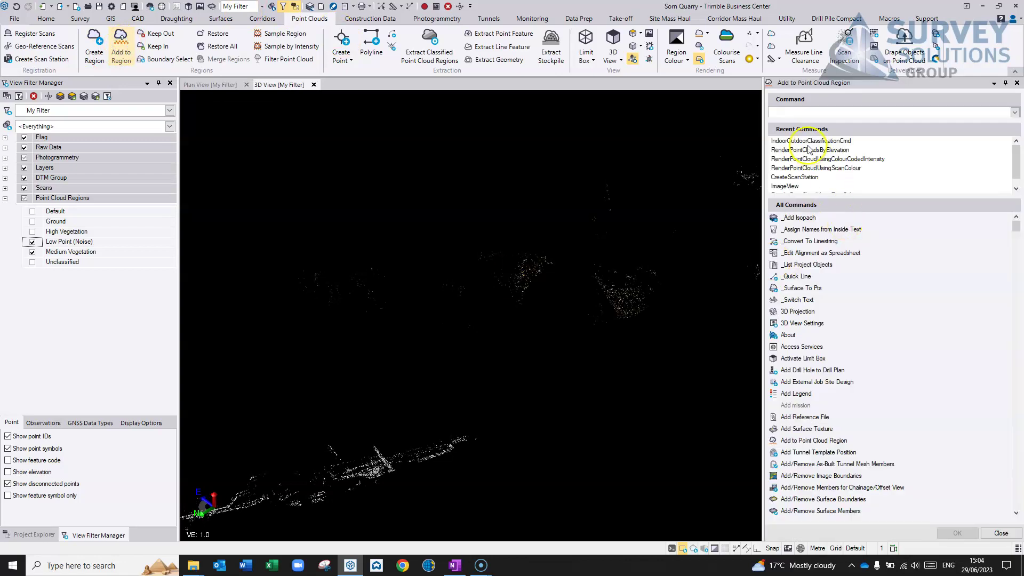
left_click(873, 127)
left_click(820, 143)
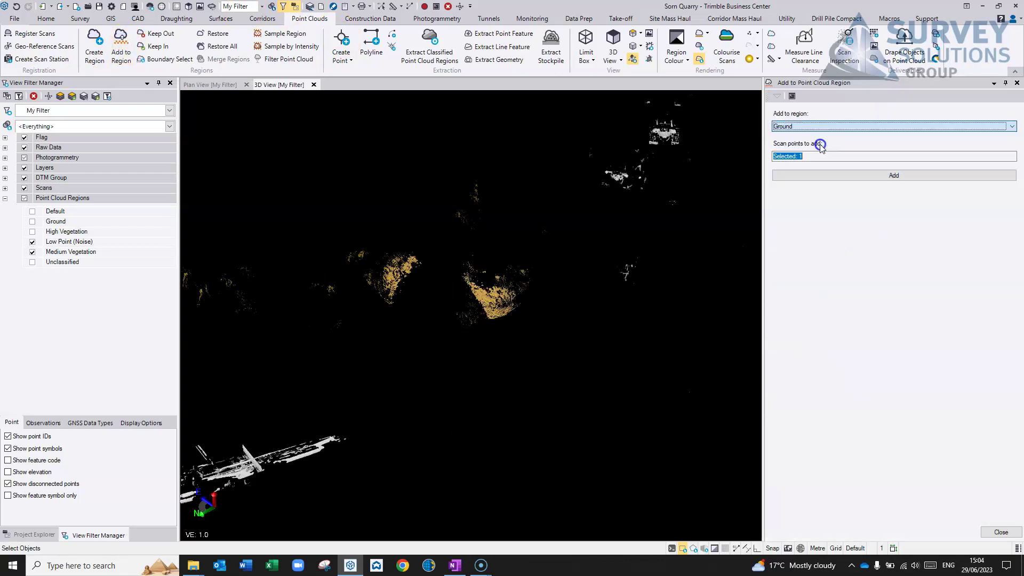
left_click(887, 175)
middle_click(713, 312)
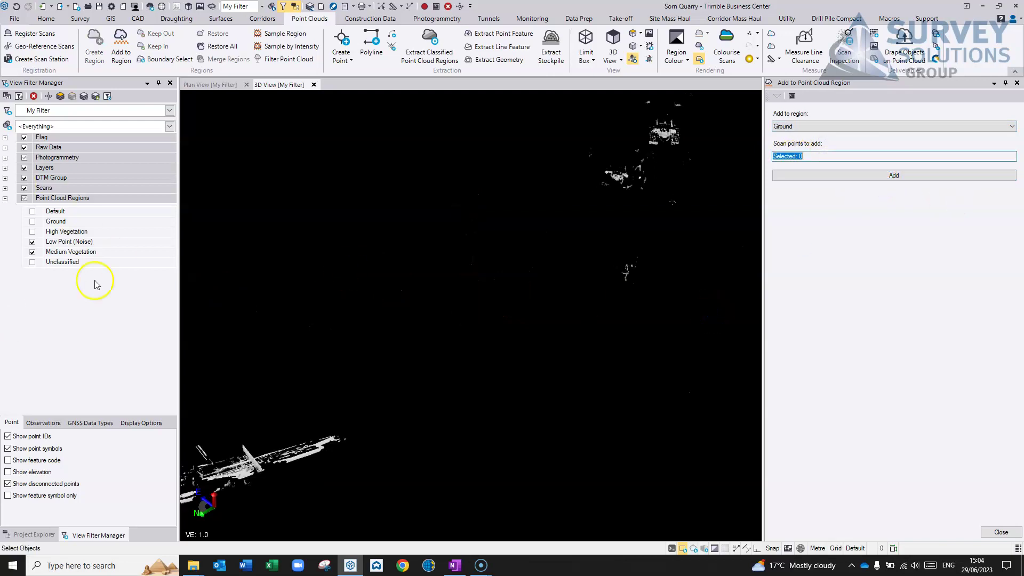
Check the remaining noise points across the quarry and close the Add to Point Cloud Region command.
scroll(613, 291, "down", 4)
middle_click_drag(623, 386, 621, 256)
right_click_drag(604, 327, 711, 327)
left_click_drag(711, 326, 595, 322)
scroll(596, 322, "down", 5)
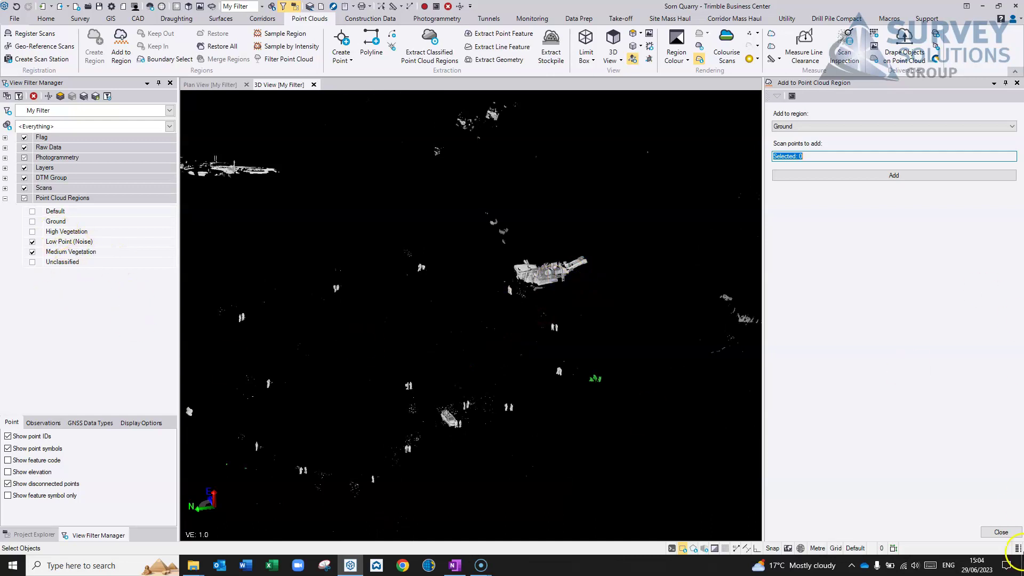
left_click(1002, 532)
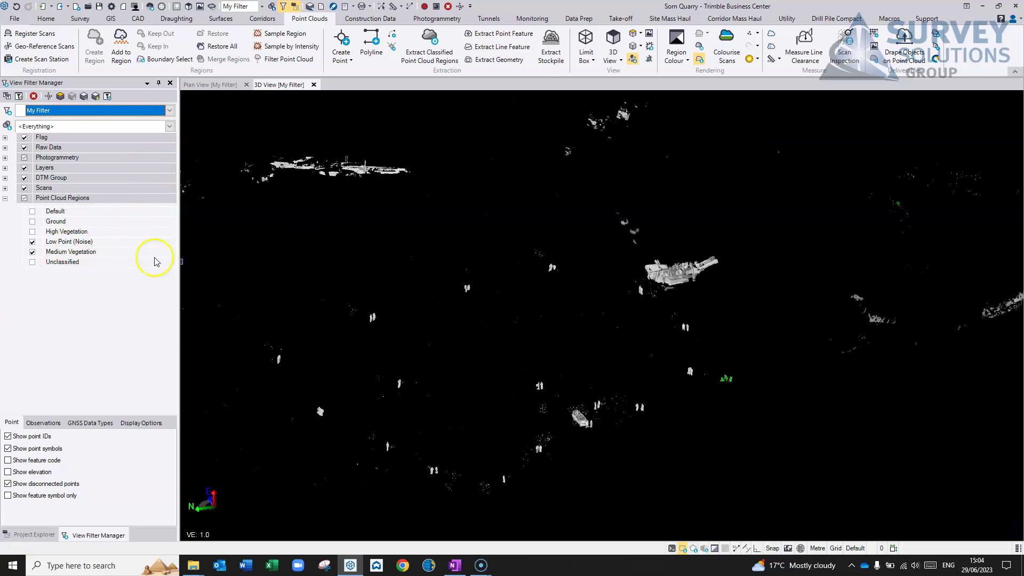
Hide the Low Point (Noise) and Medium Vegetation regions, show only Ground, and inspect the ground points in 3D.
left_click(32, 242)
left_click(32, 252)
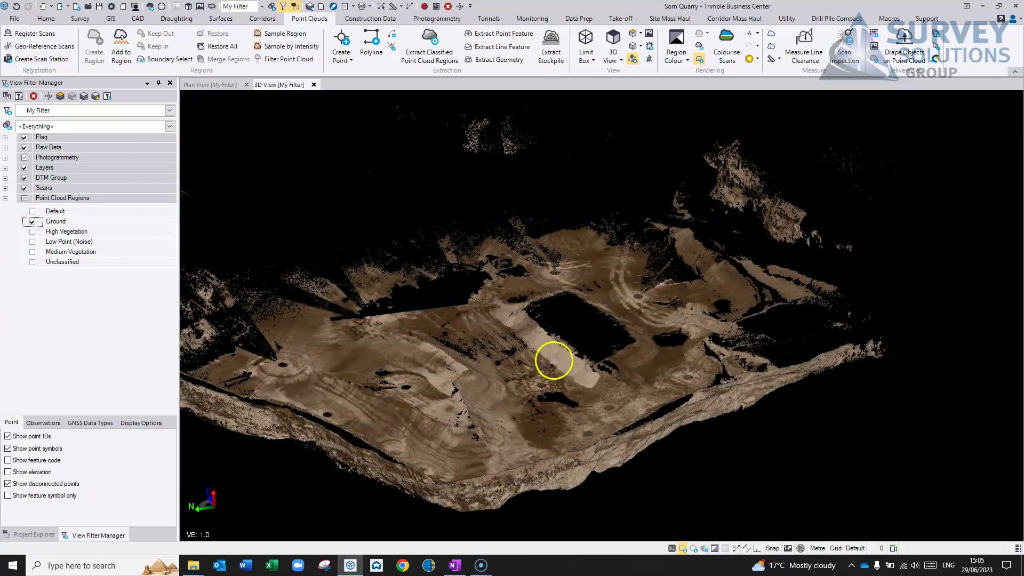
scroll(569, 346, "up", 4)
middle_click_drag(560, 372, 711, 328)
middle_click_drag(879, 321, 709, 247)
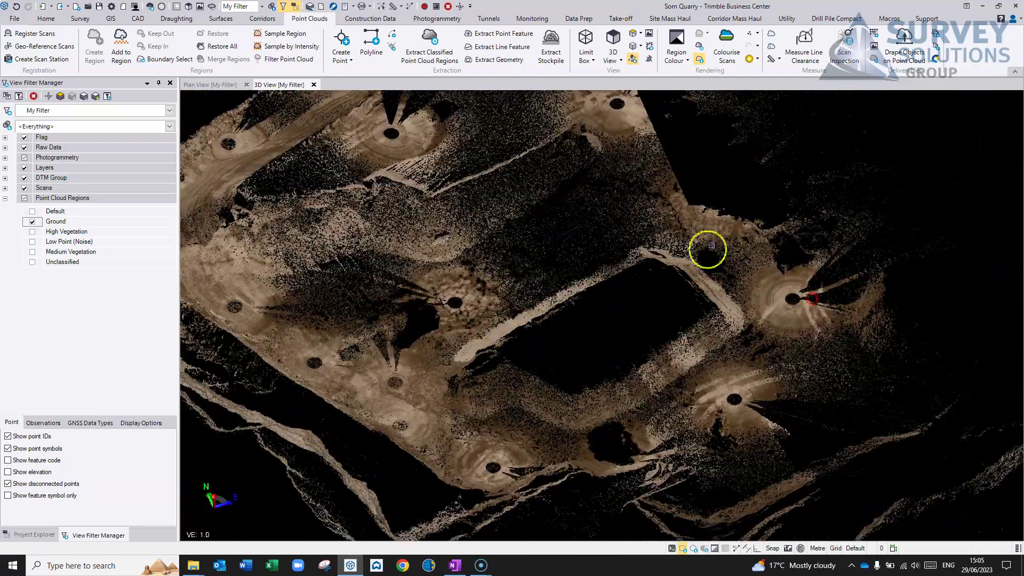
middle_click_drag(823, 287, 753, 273)
mouse_move(753, 273)
left_mouse_down()
mouse_move(631, 283)
mouse_move(734, 295)
mouse_move(570, 345)
mouse_move(619, 308)
mouse_move(623, 223)
left_mouse_up()
scroll(653, 313, "down", 1)
middle_click_drag(750, 331, 682, 314)
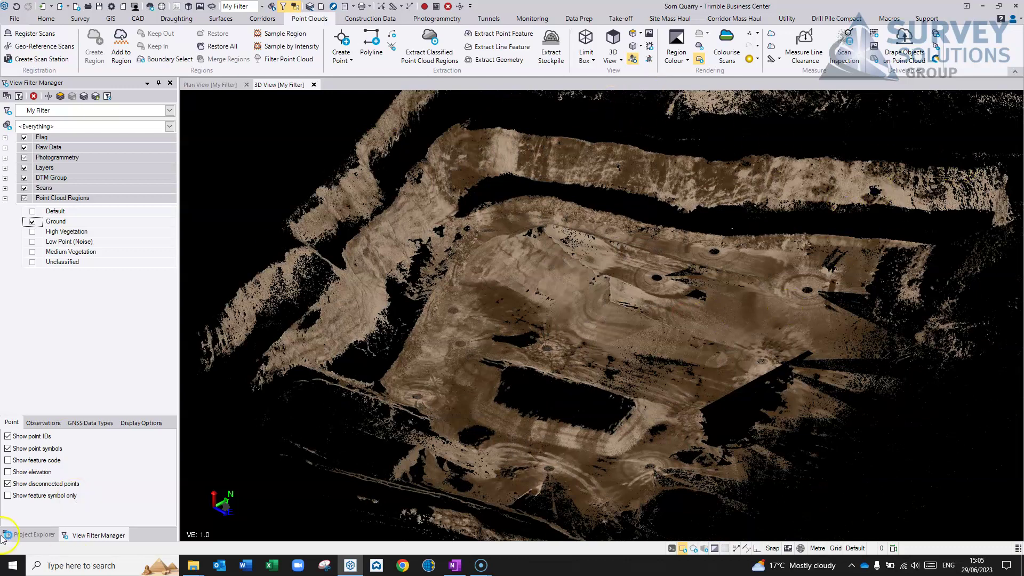
left_click(535, 316)
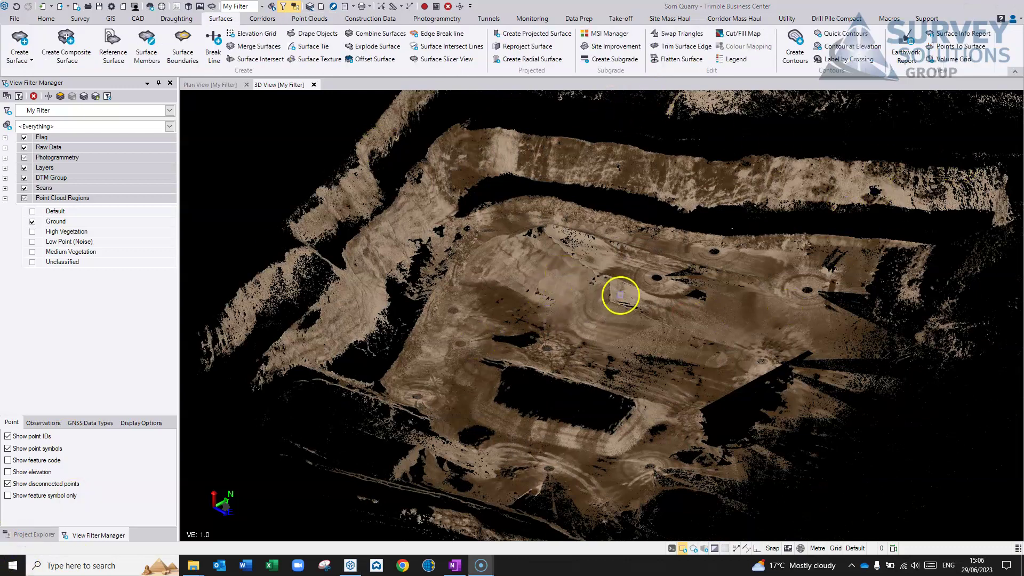
scroll(620, 295, "down", 1)
middle_click_drag(611, 331, 574, 284)
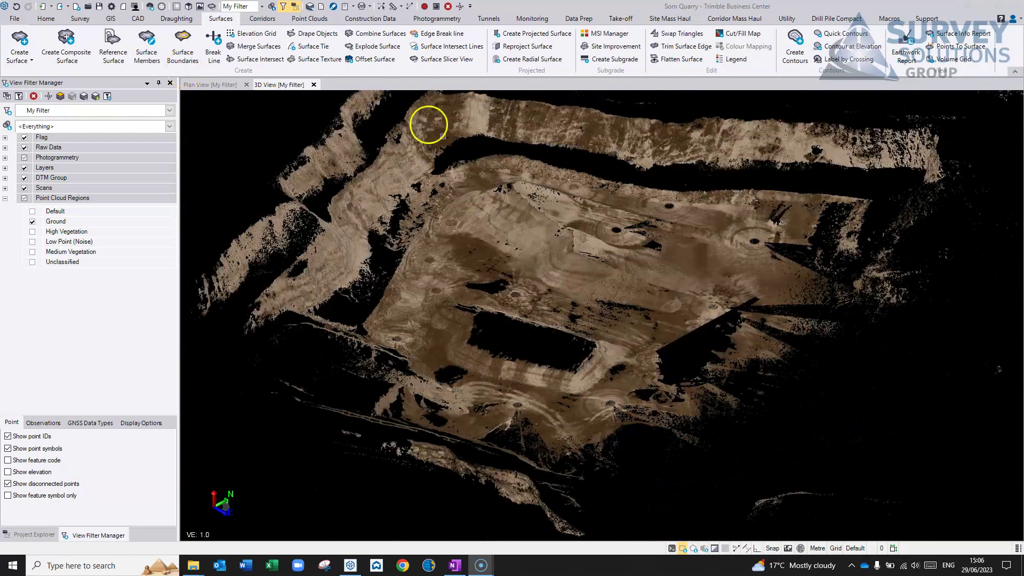
middle_click_drag(534, 223, 526, 230)
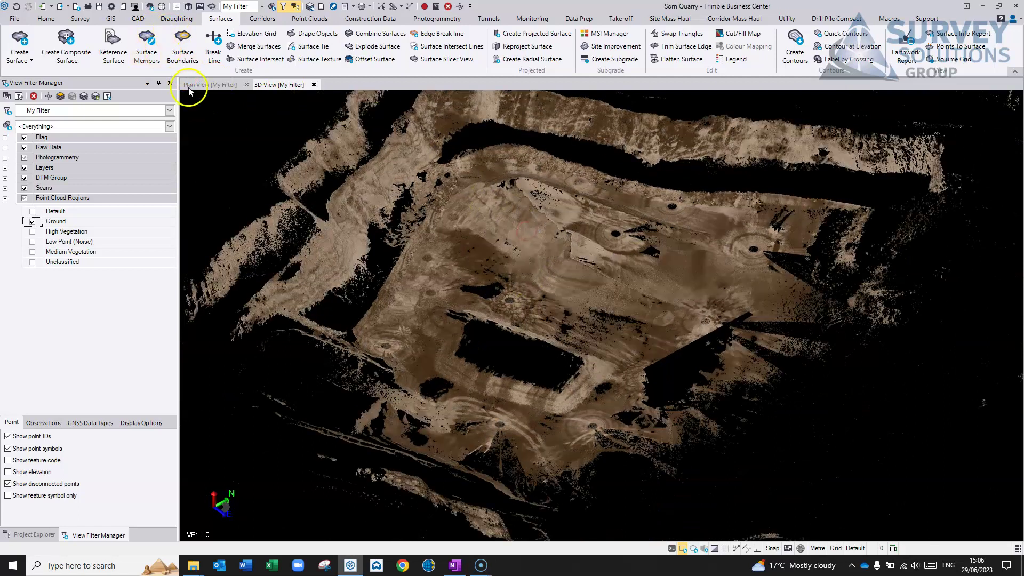
Switch to the plan view and render the ground point cloud with Colour by Elevation.
left_click(212, 87)
left_click(281, 128)
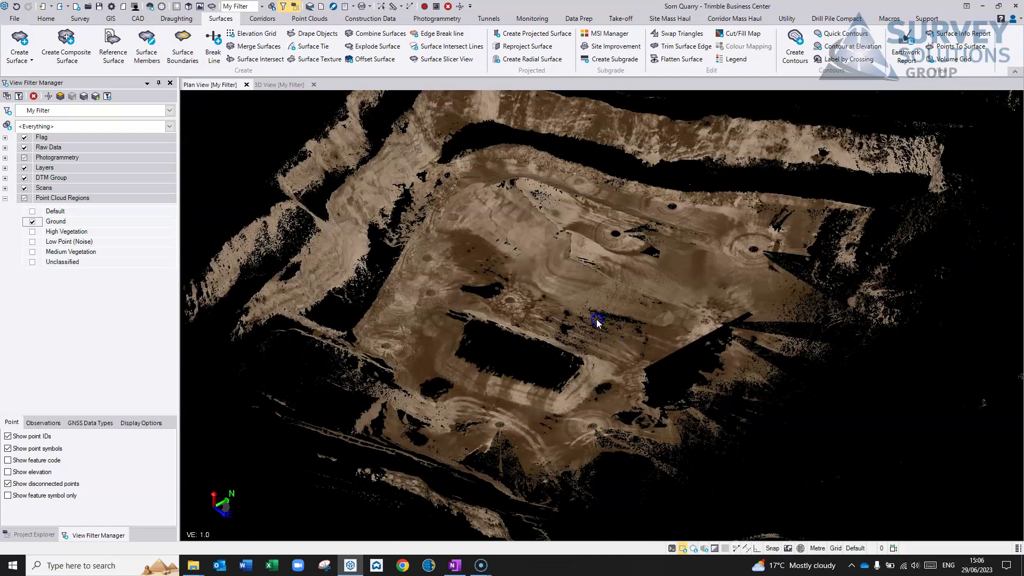
left_click(589, 336)
middle_click_drag(569, 333, 534, 317)
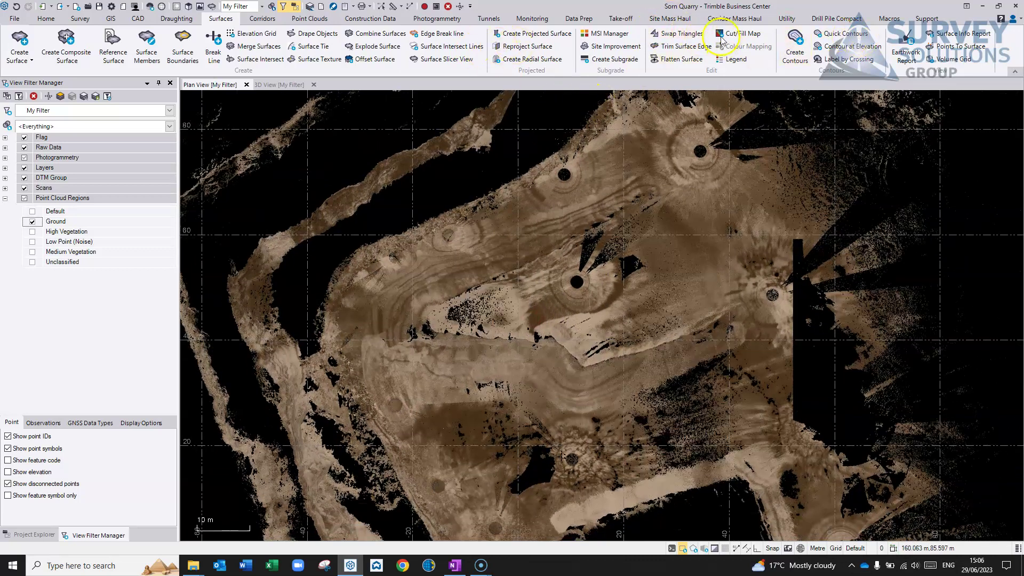
left_click(306, 19)
left_click(686, 65)
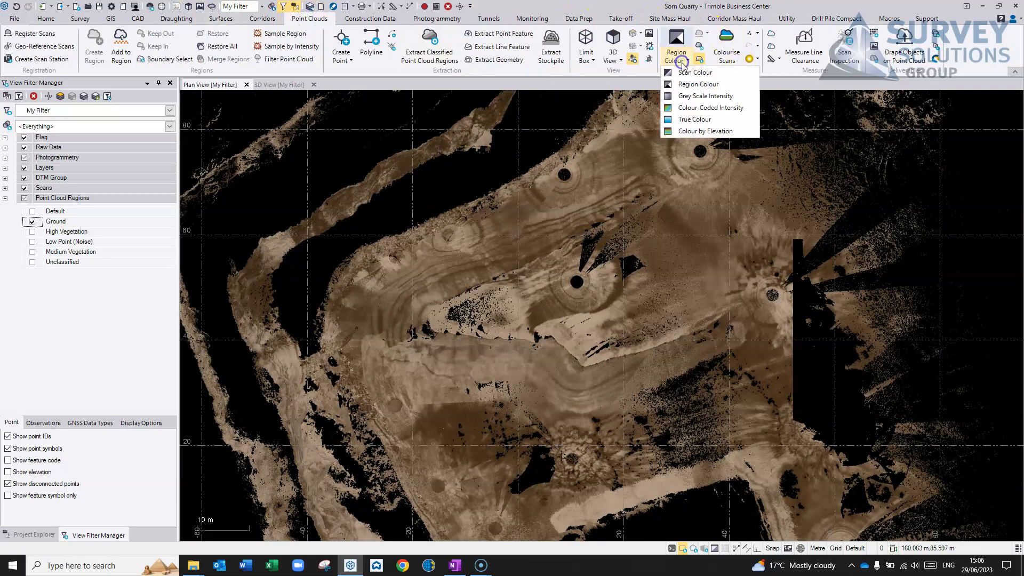
left_click(705, 132)
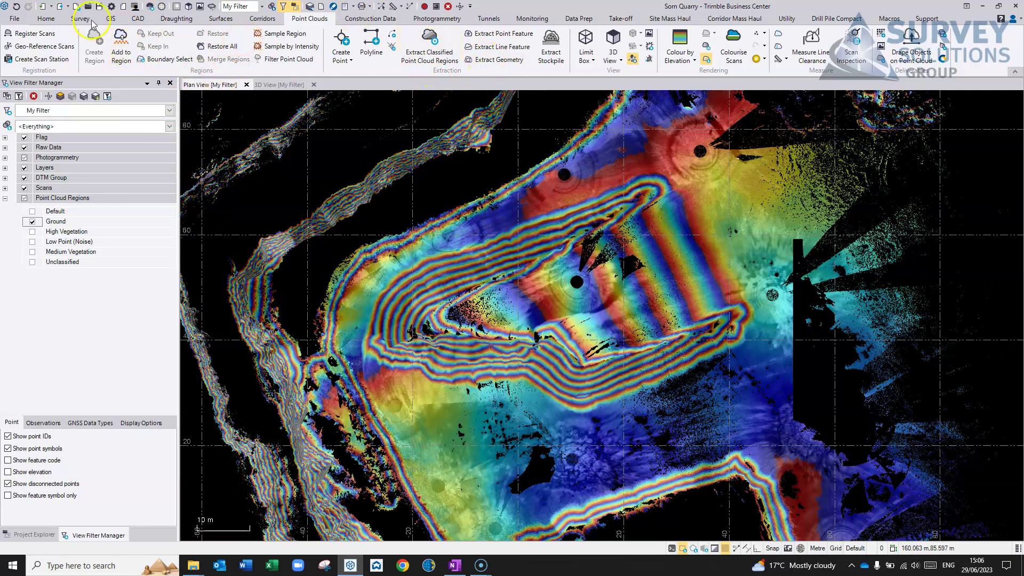
Open Add/Remove Surface Boundaries and draw a polyline around the base of the triangular stockpile in the plan view.
left_click(221, 18)
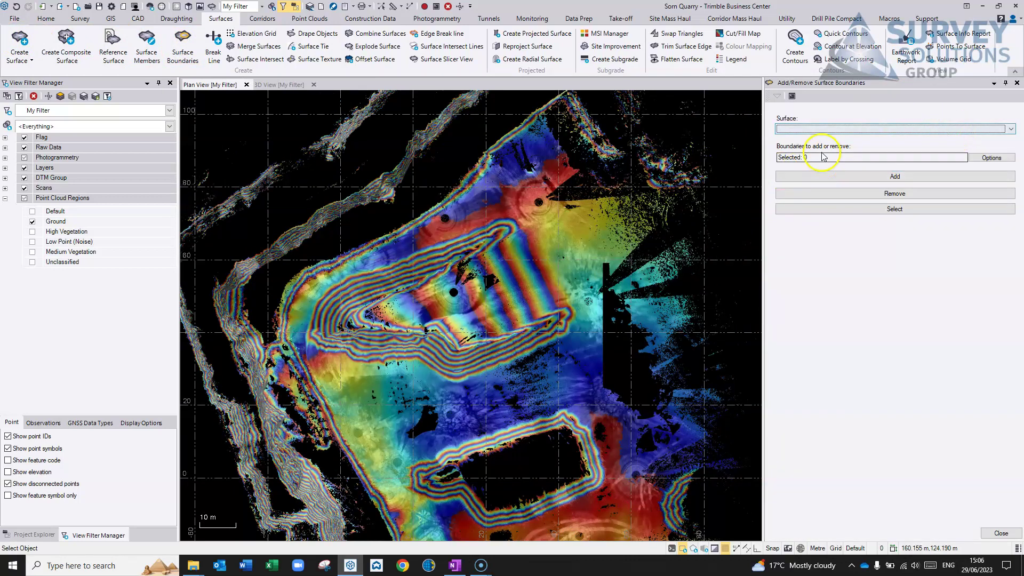
left_click(821, 155)
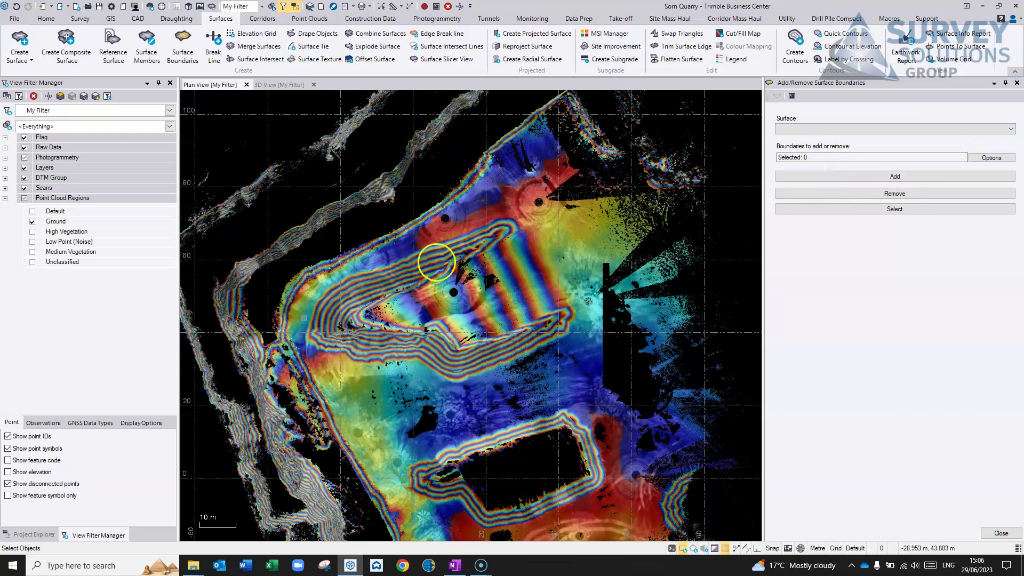
left_click(139, 20)
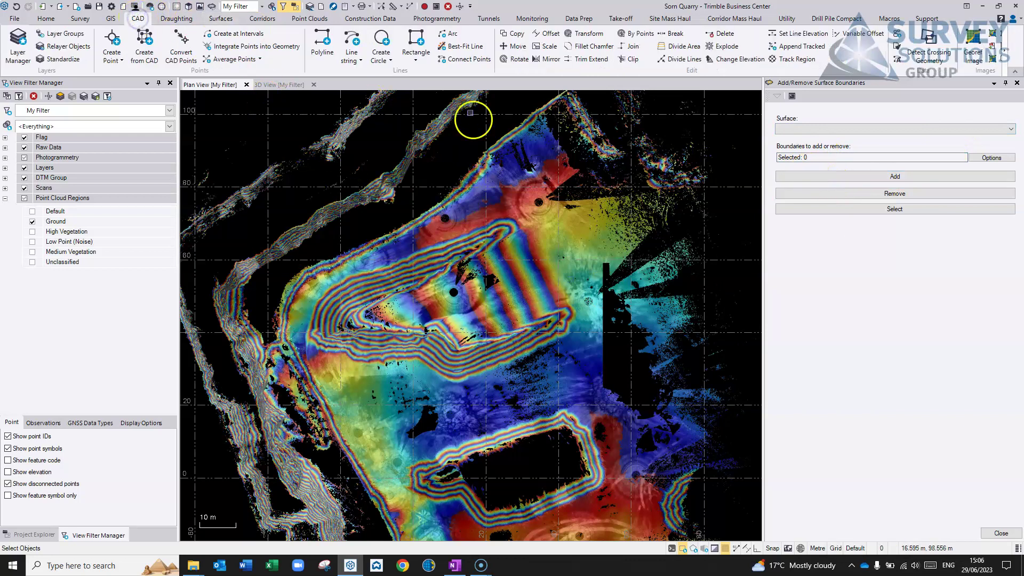
left_click(326, 45)
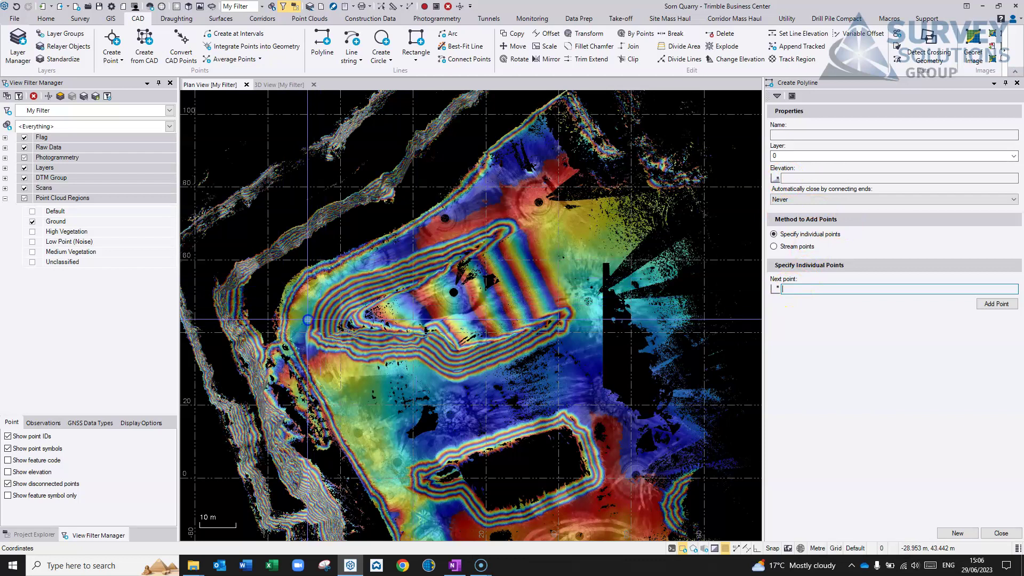
left_click(321, 294)
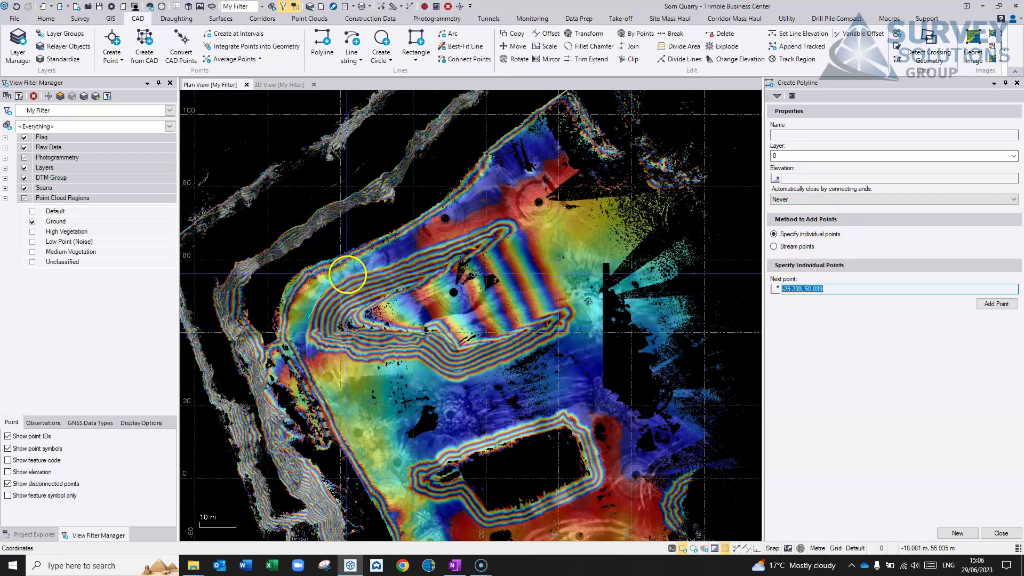
left_click(347, 274)
left_click(509, 215)
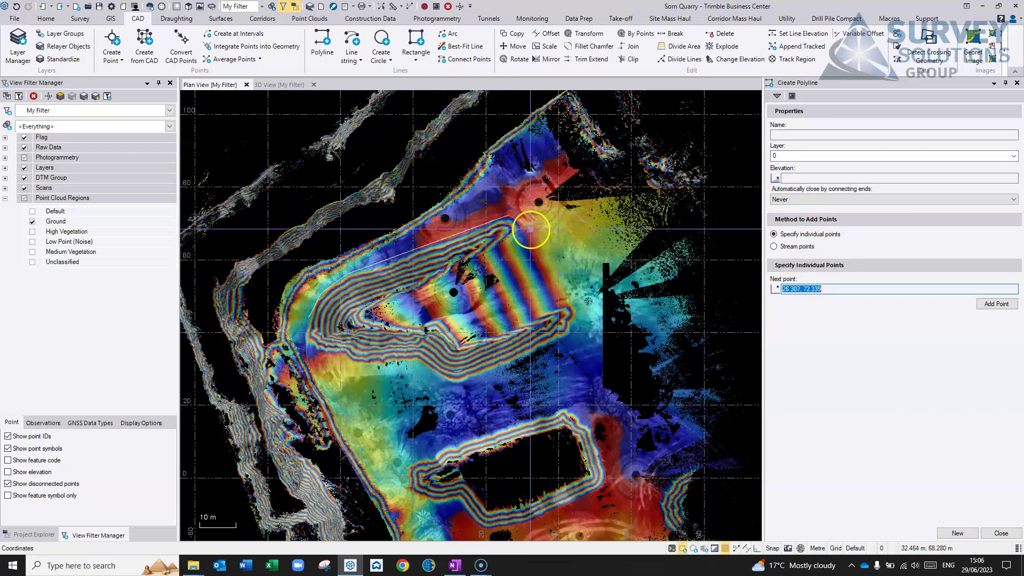
left_click(575, 315)
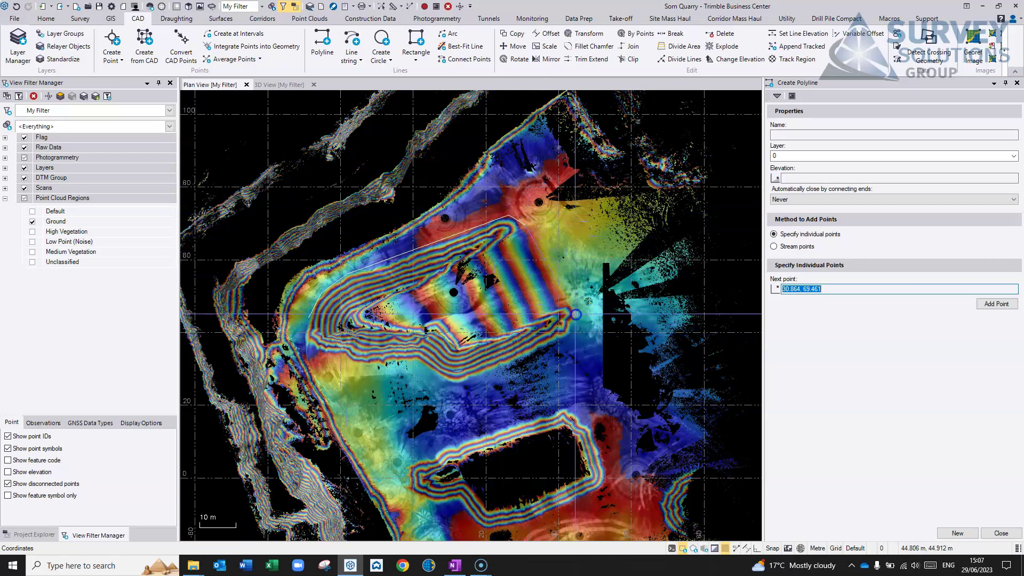
left_click(569, 334)
left_click(458, 387)
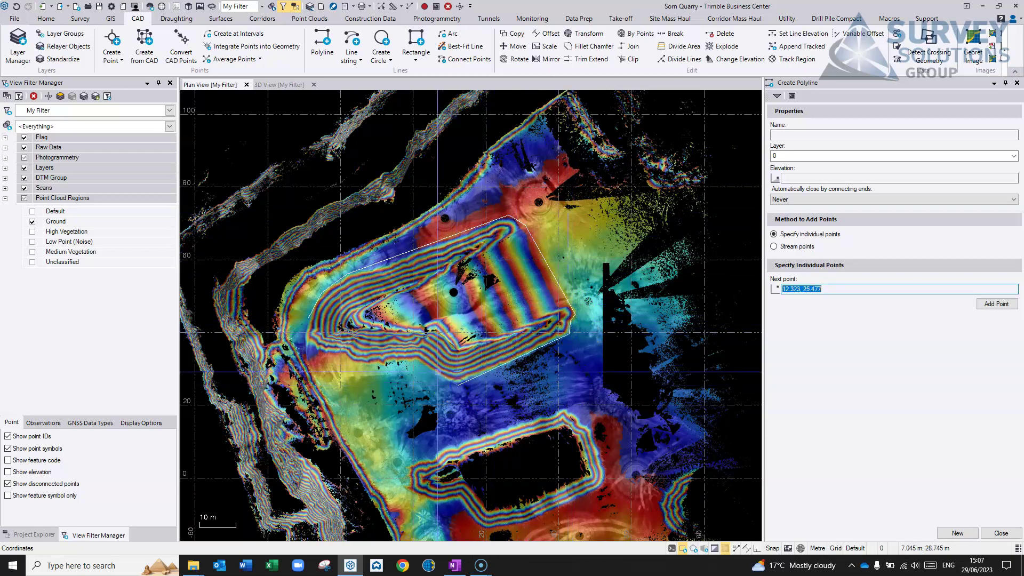
left_click(420, 361)
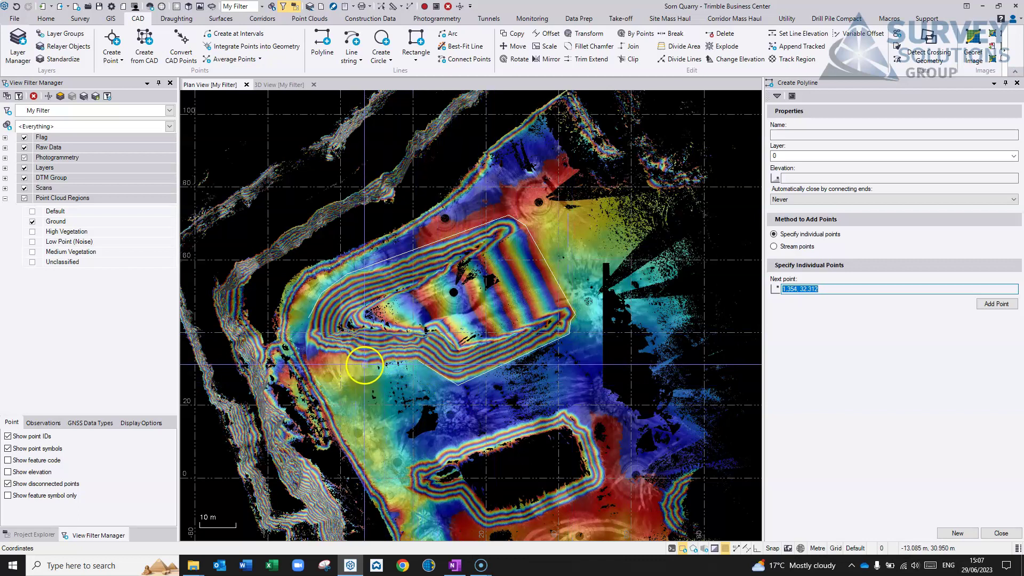
left_click(348, 356)
left_click(320, 348)
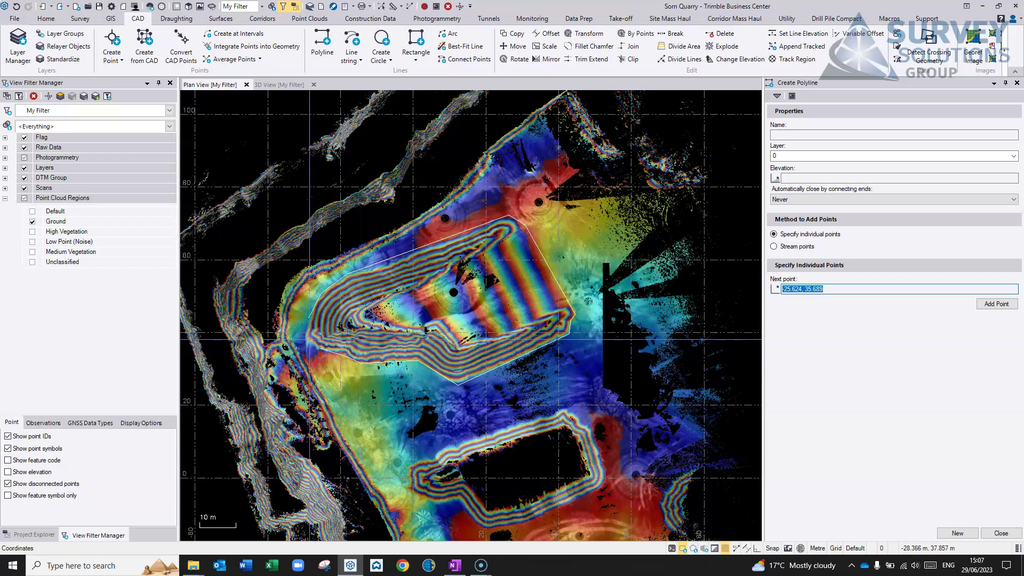
left_click(309, 338)
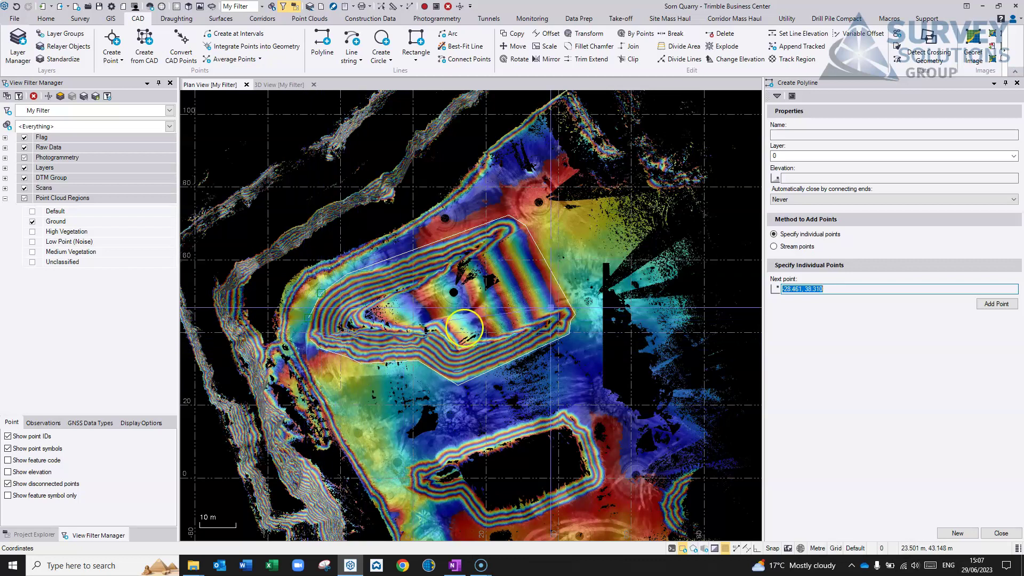
Set the stockpile polyline's automatic closing to Always, finish the line and close the Create Polyline command.
left_click(800, 199)
left_click(800, 213)
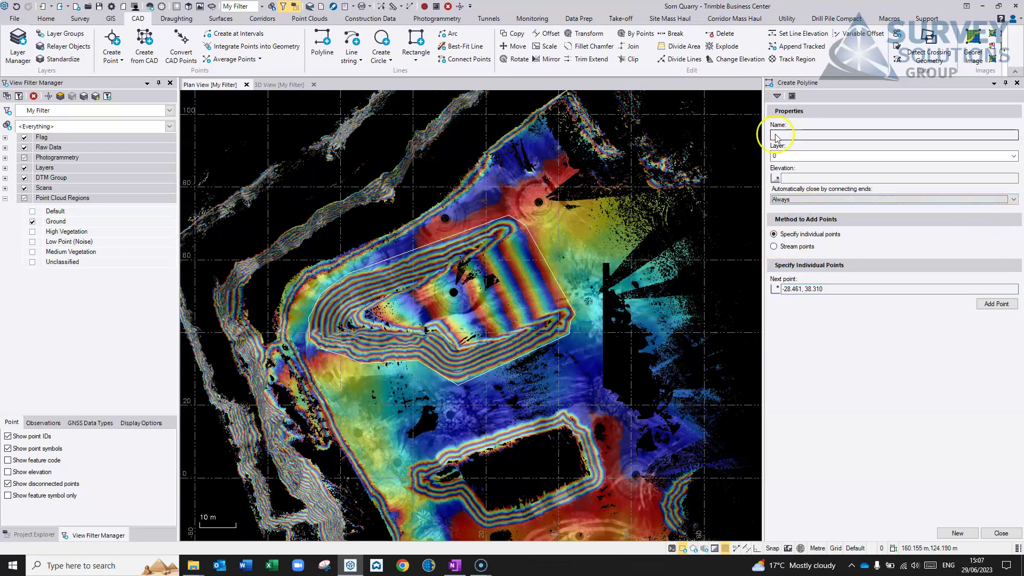
left_click(958, 533)
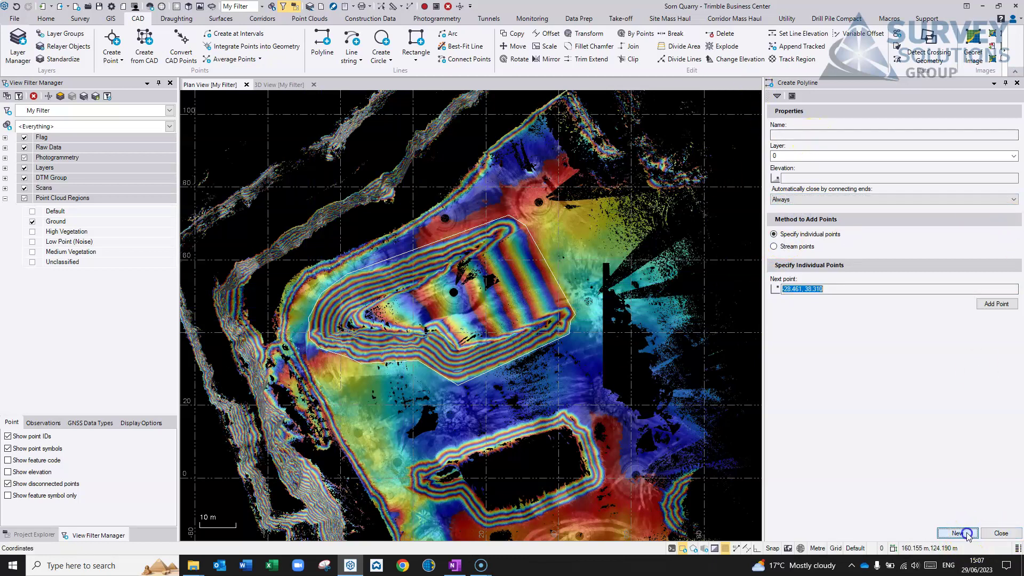
left_click(1002, 533)
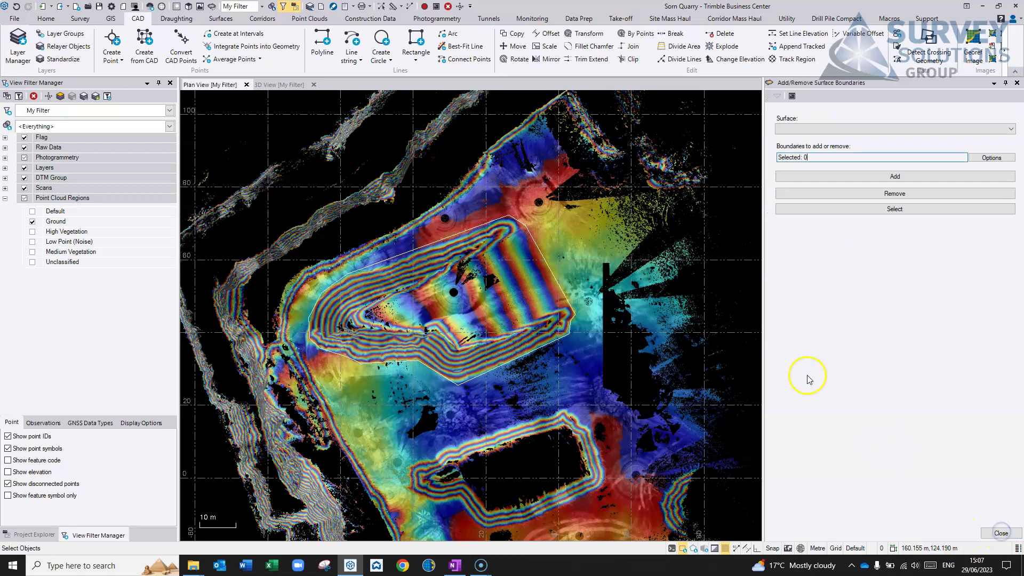
left_click(815, 131)
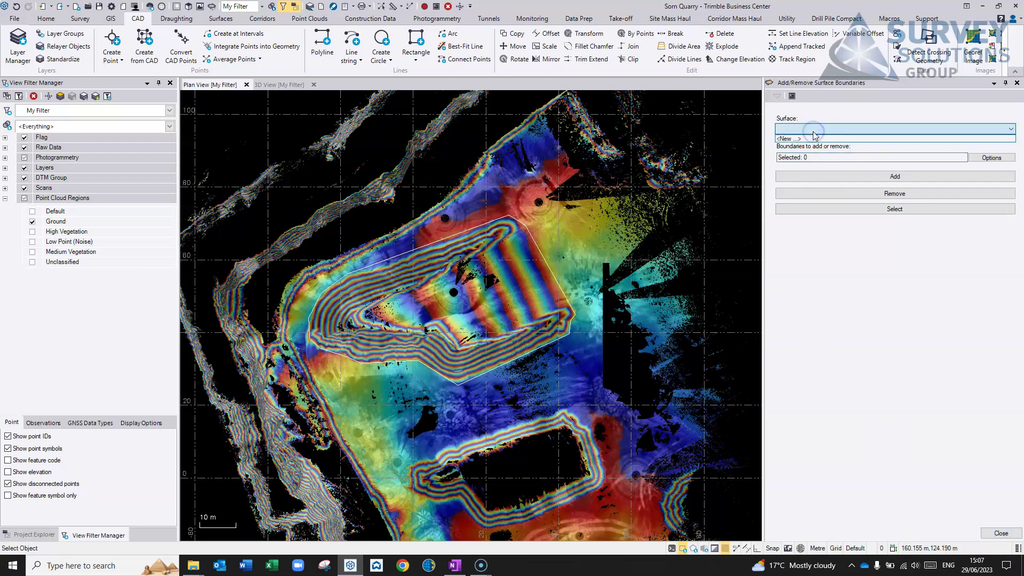
left_click(852, 317)
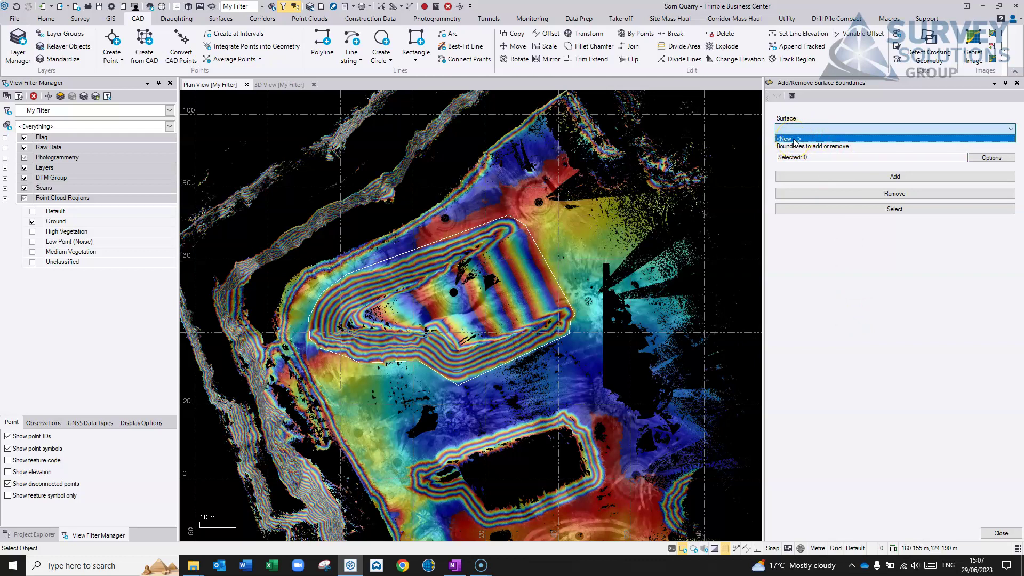
left_click(795, 140)
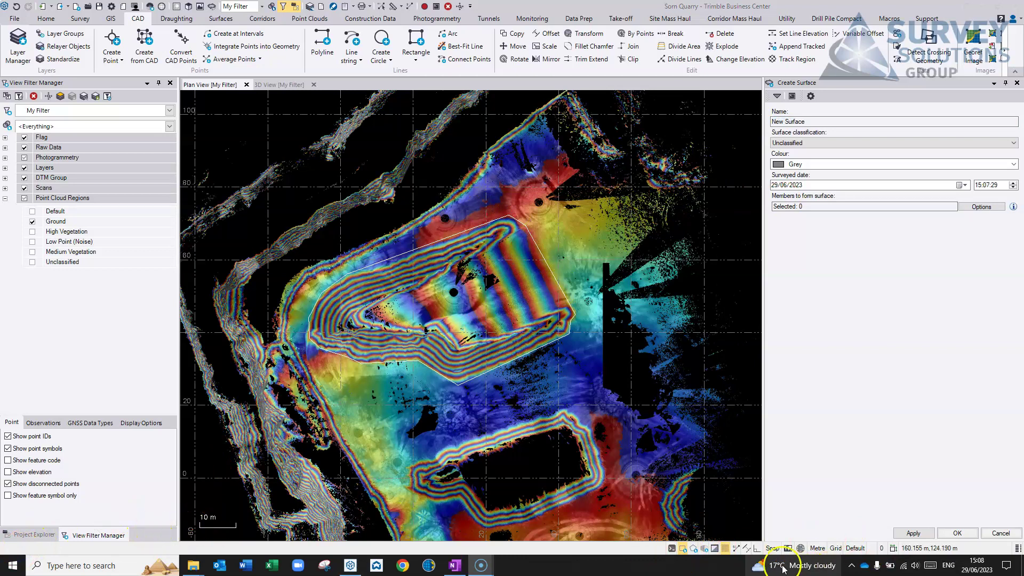
left_click(693, 549)
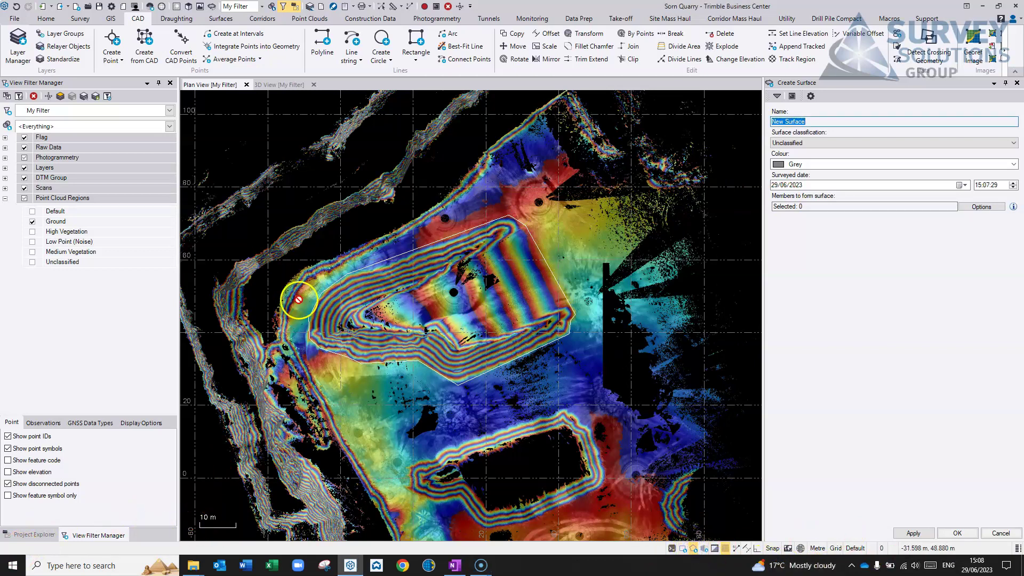
left_click(1001, 534)
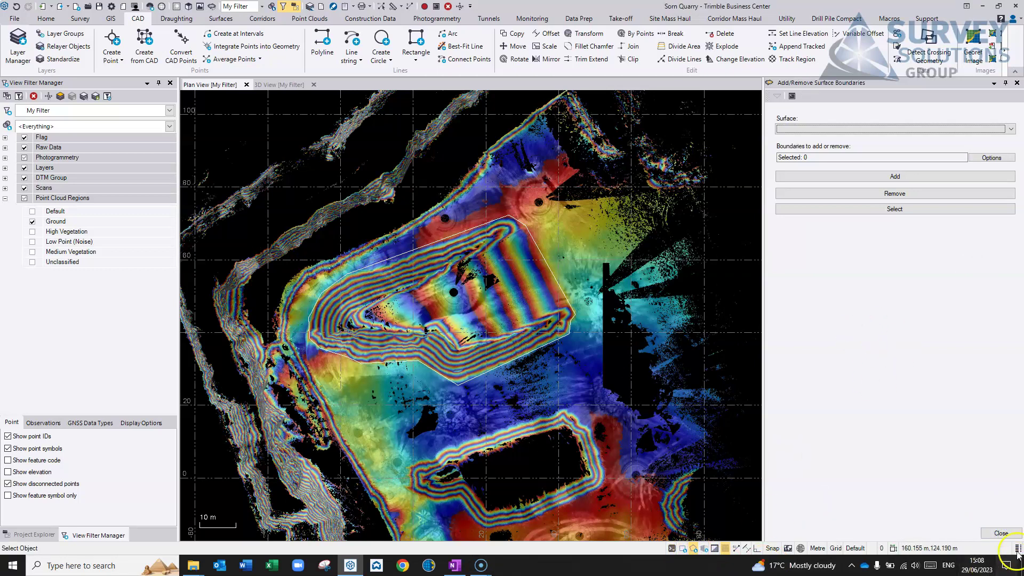
left_click(1001, 533)
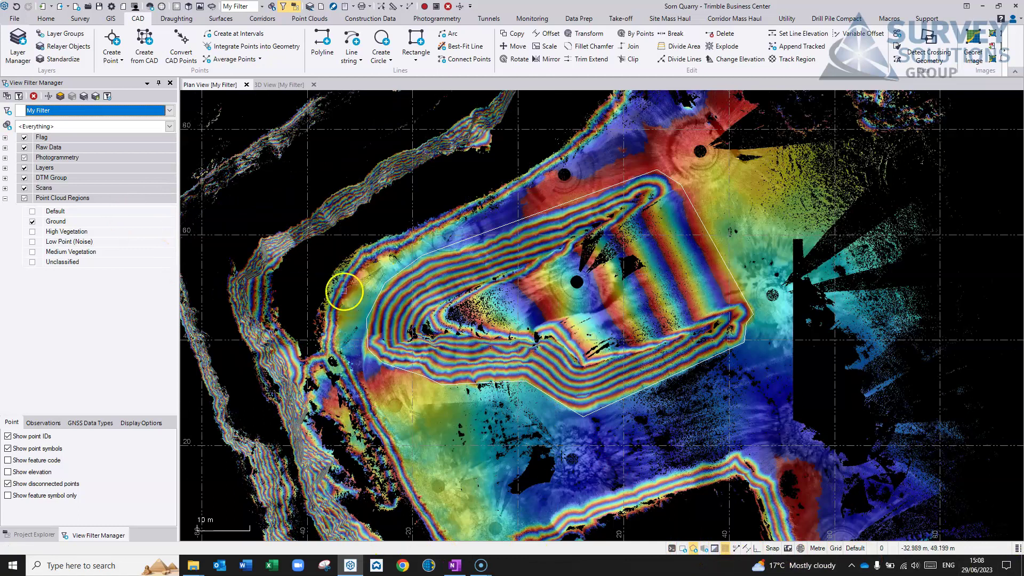
Select the ground points of the stockpile and its immediate surroundings with a polygon drawn just outside the boundary polyline.
left_click(349, 303)
left_click(395, 260)
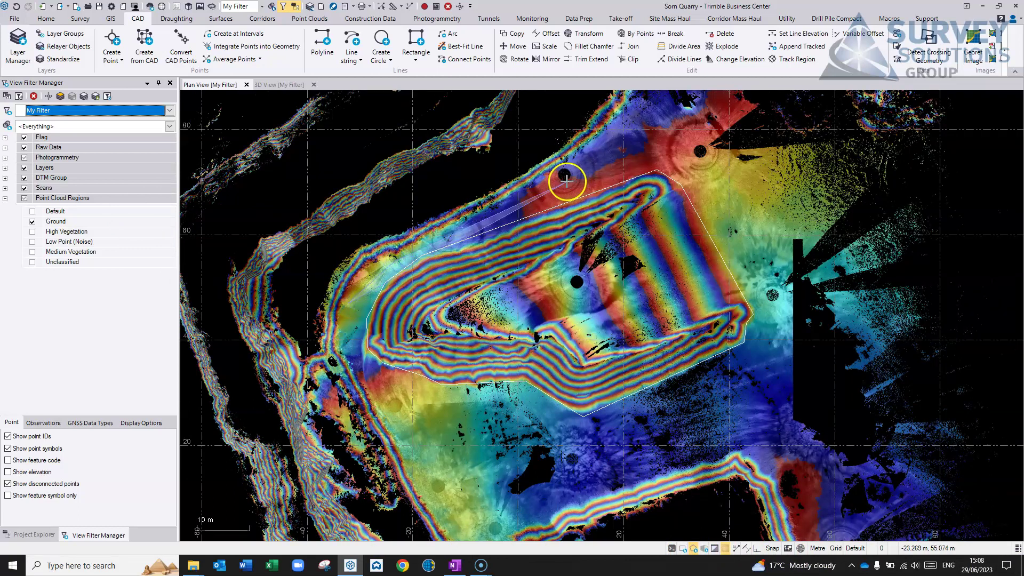
left_click(710, 132)
left_click(796, 344)
left_click(632, 452)
left_click(422, 434)
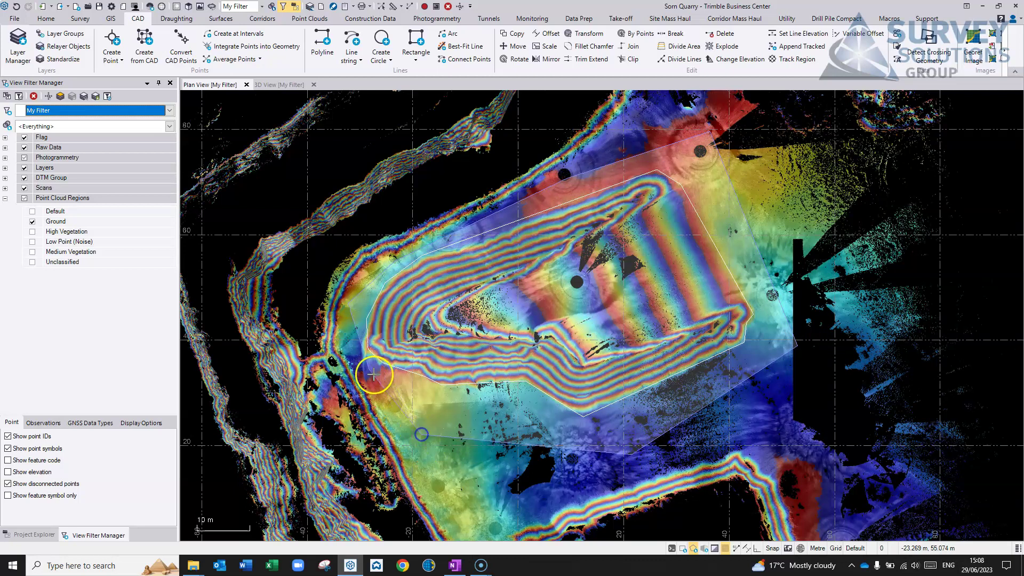
left_click(357, 357)
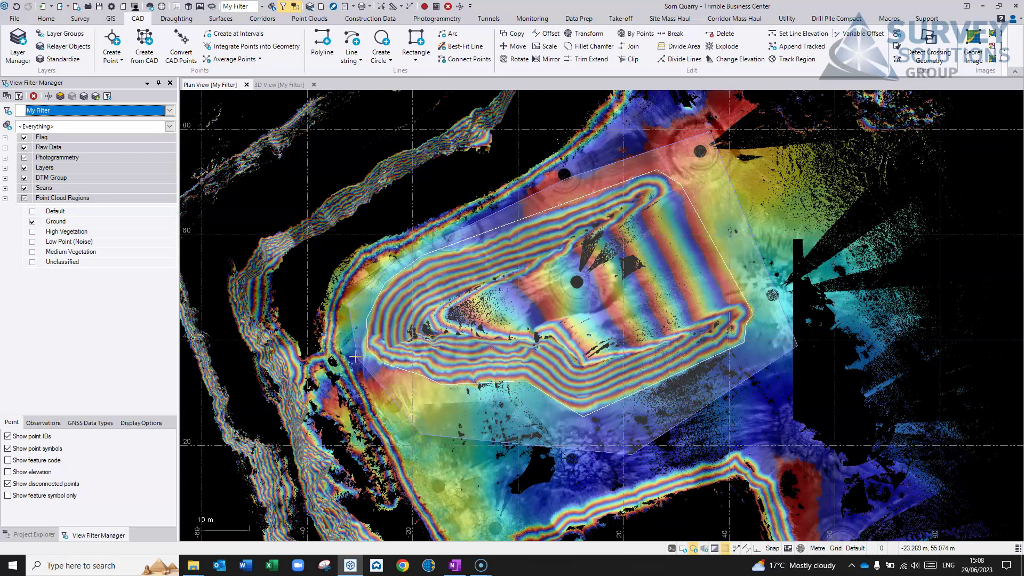
left_click(526, 290)
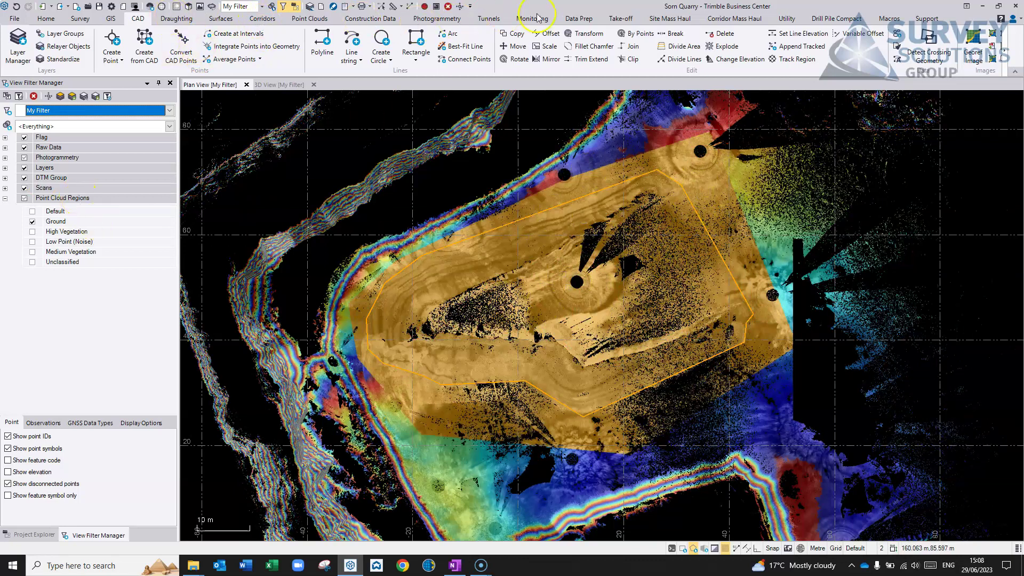
Create a point cloud region named Stockpile1 from the selected points, and hide the Ground region.
left_click(310, 19)
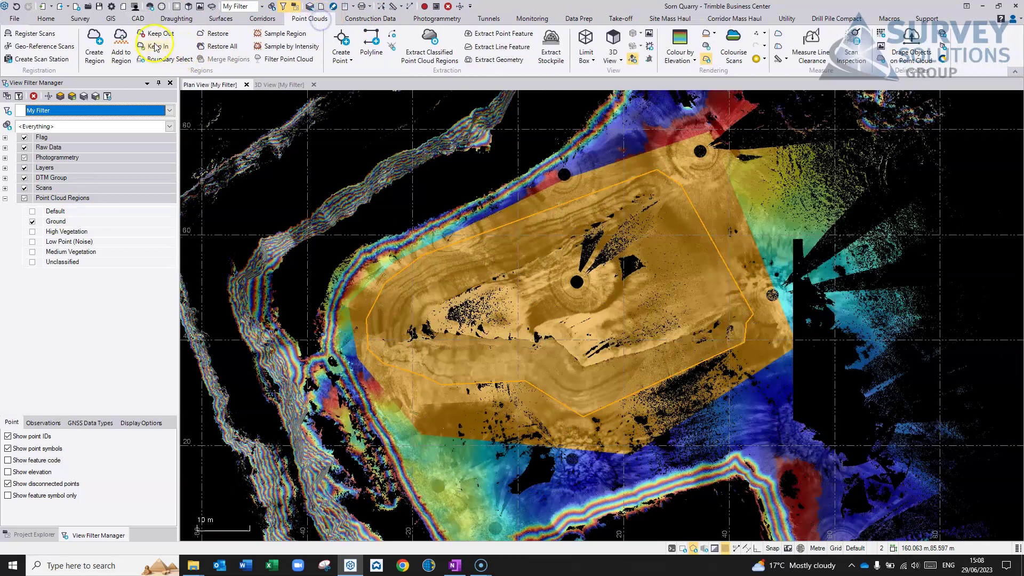
left_click(96, 50)
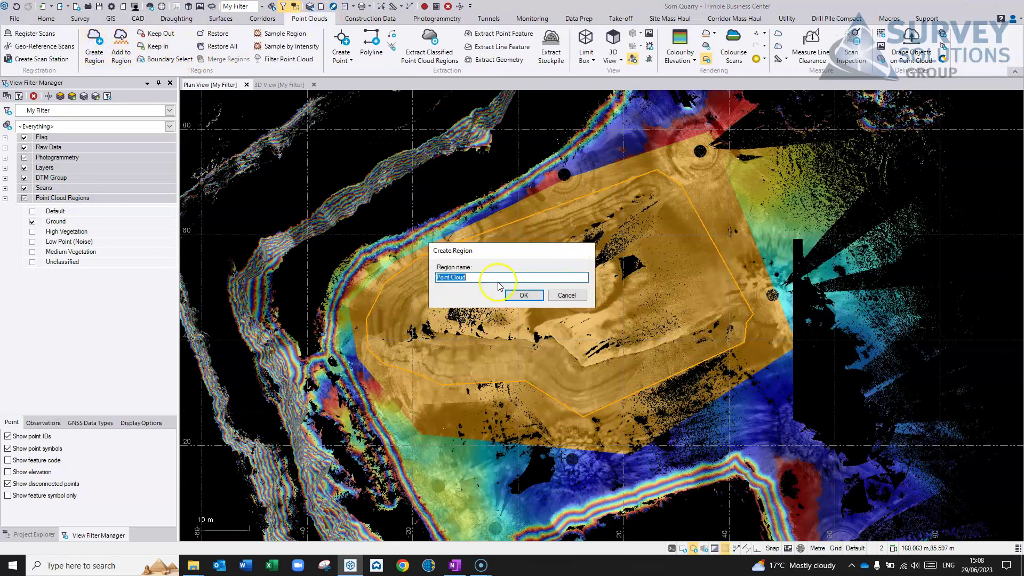
type("Stockpile1")
key("Return")
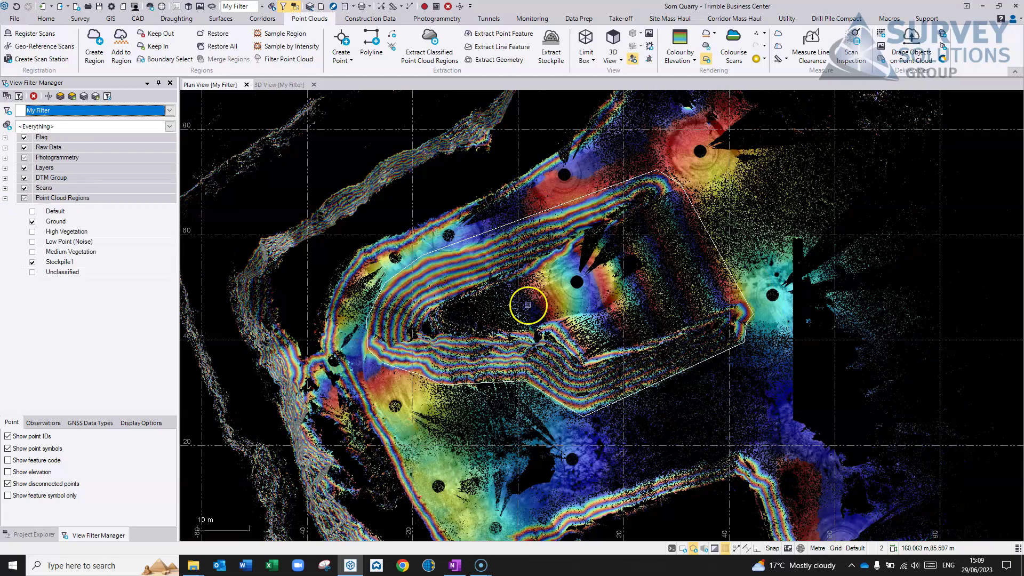
left_click(32, 222)
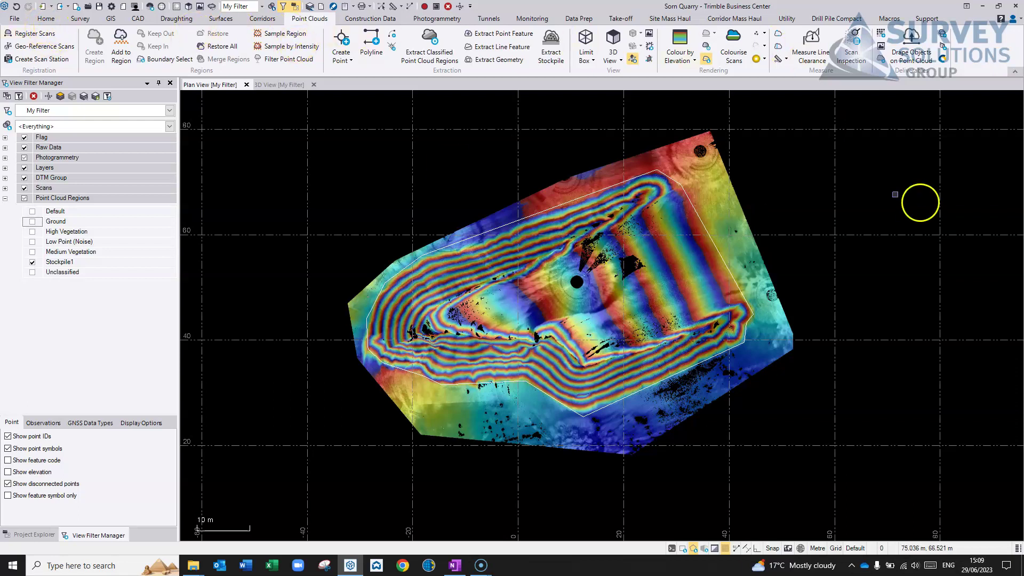
left_click(714, 182)
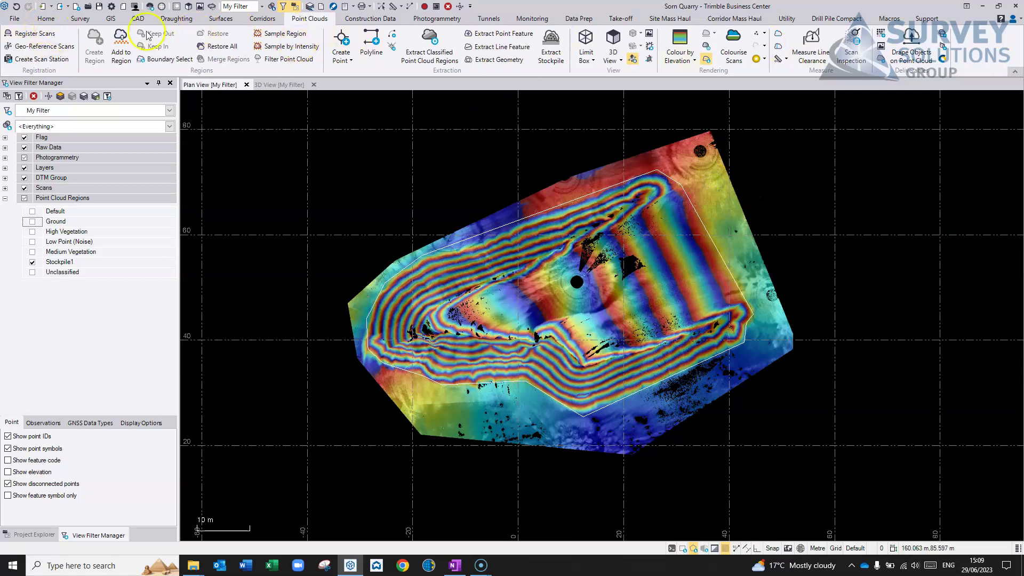
Create a surface named Stockpile with the Stockpile1 point cloud region as its member.
left_click(80, 19)
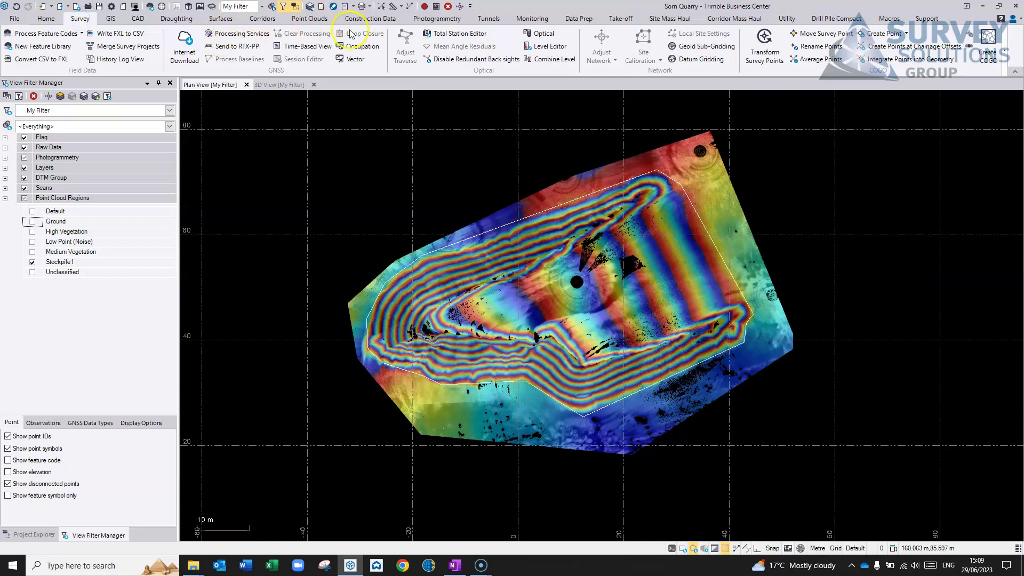
left_click(230, 21)
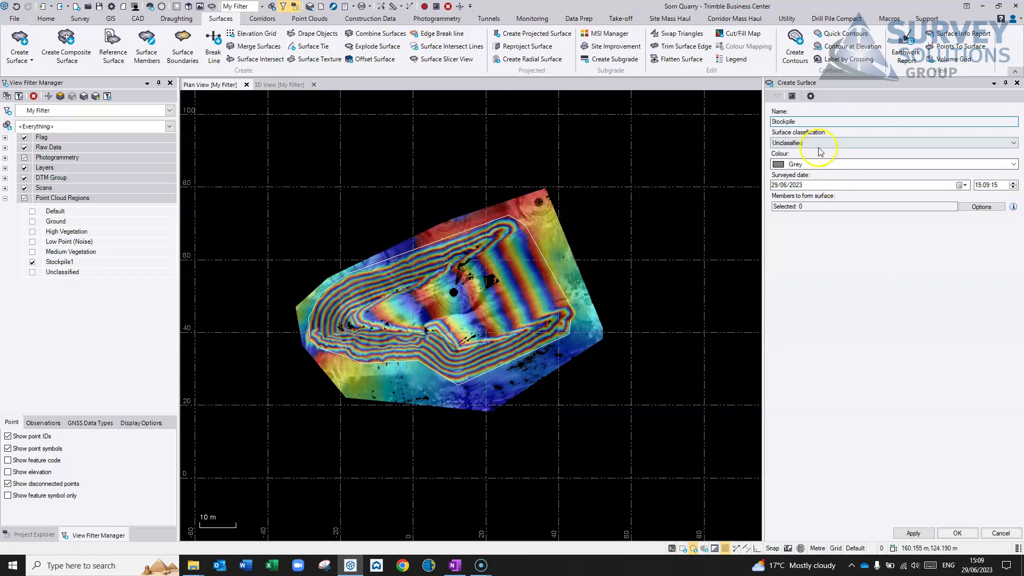
left_click(818, 208)
left_click(550, 363)
left_click(601, 336)
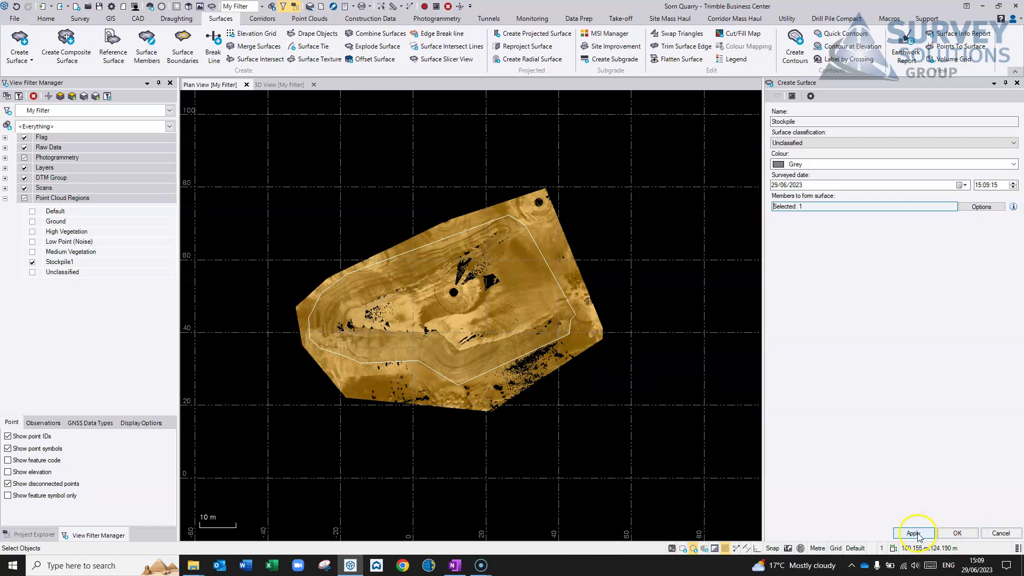
left_click(957, 534)
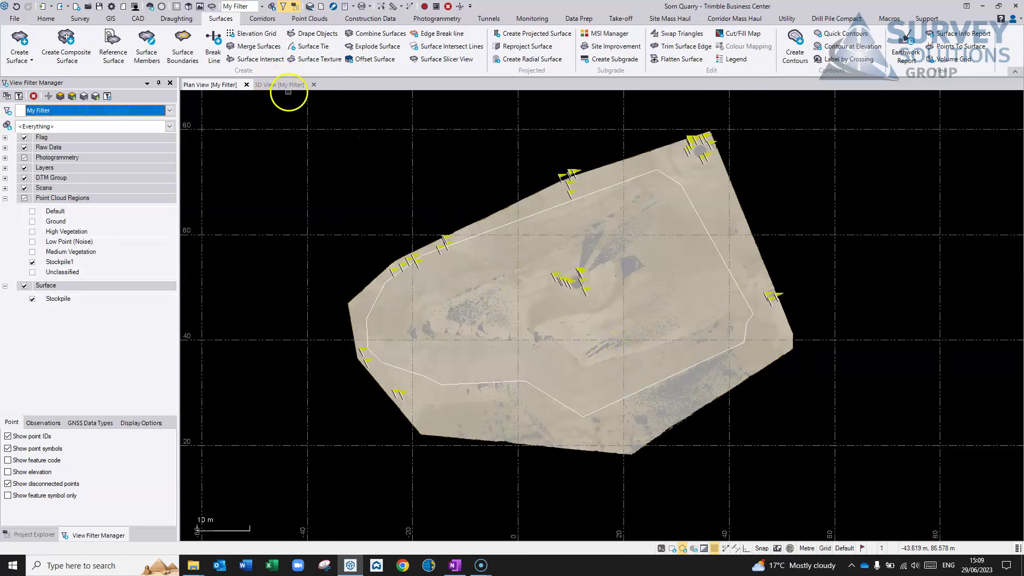
Add the closed polyline around the stockpile as a boundary of the Stockpile surface.
left_click(282, 85)
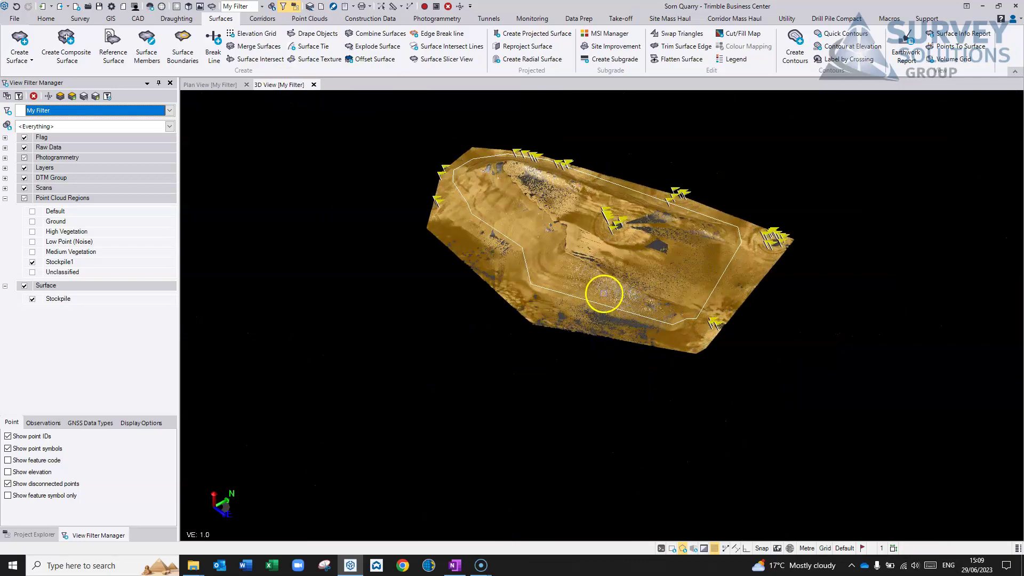
left_click_drag(603, 293, 628, 293)
scroll(629, 294, "down", 2)
left_click(188, 44)
left_click(183, 44)
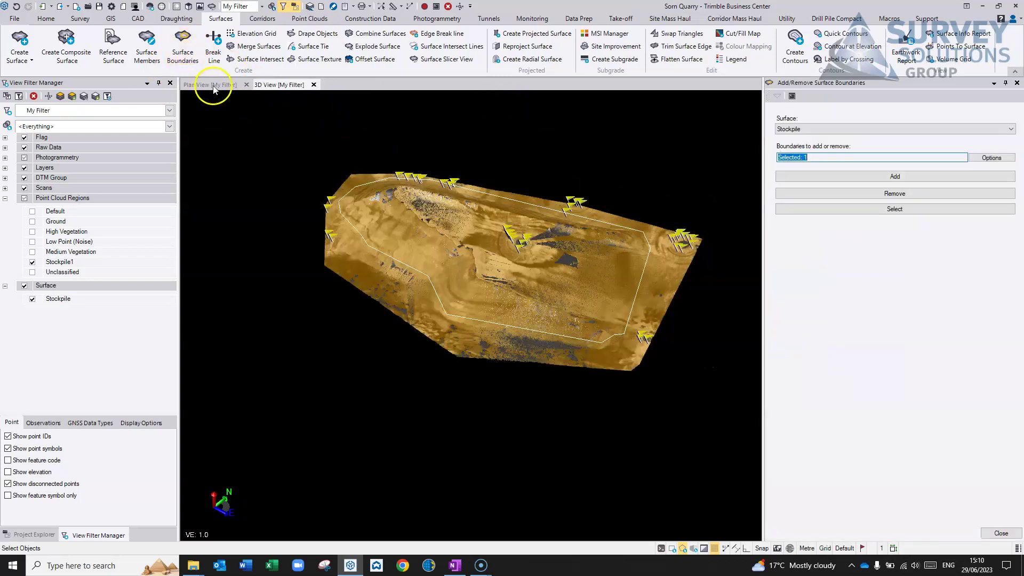
left_click(213, 86)
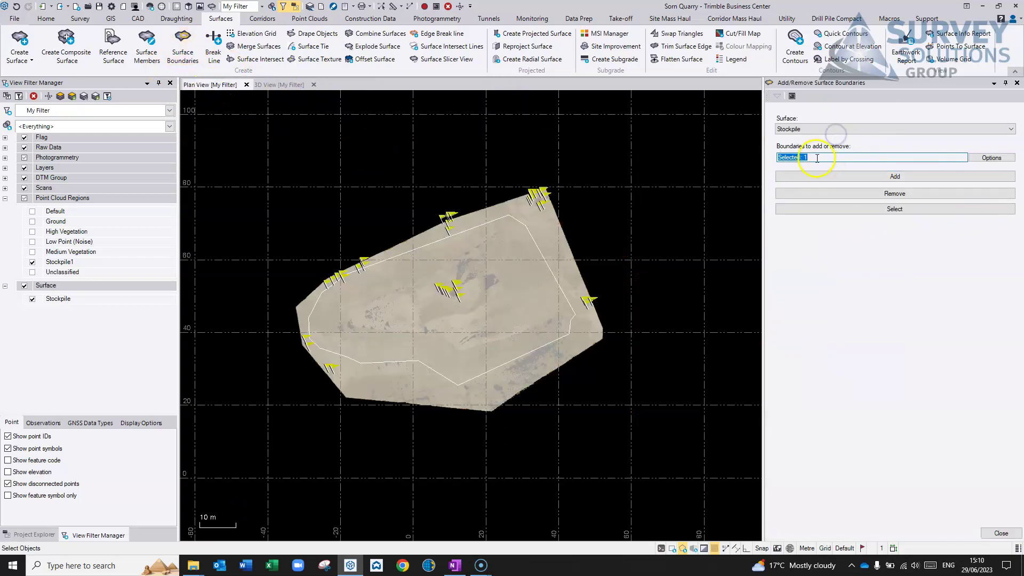
left_click(817, 158)
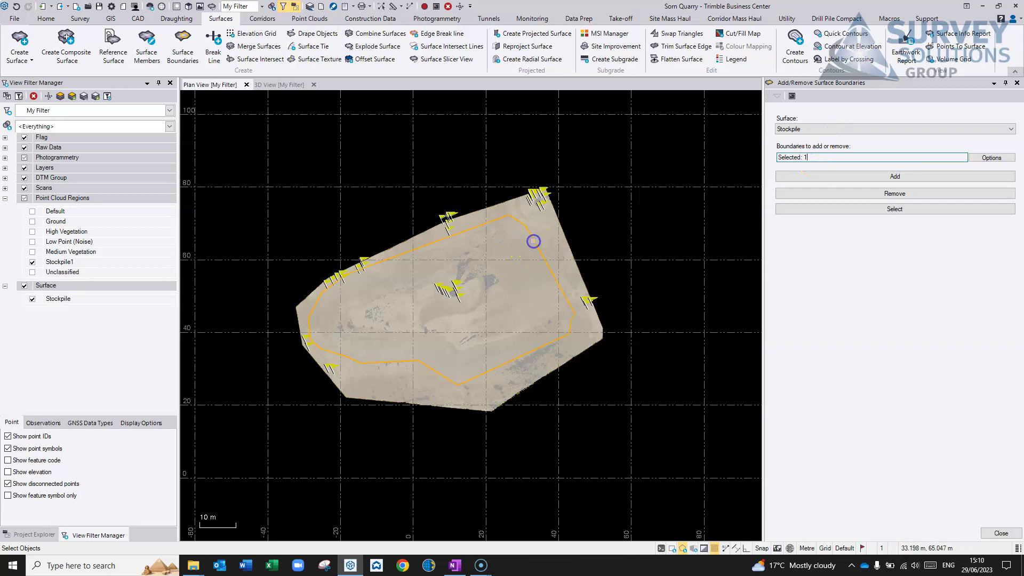
left_click(911, 177)
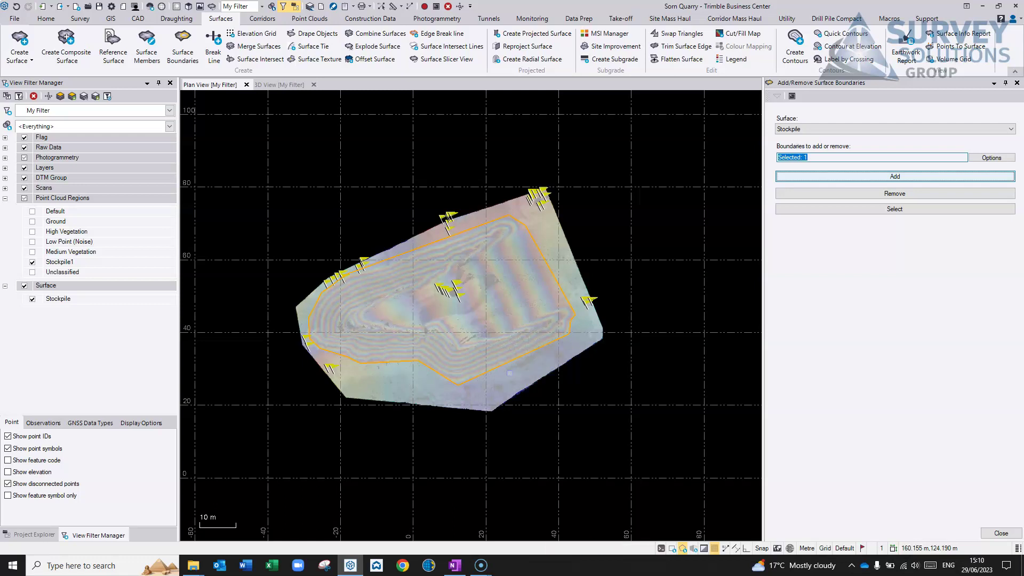
key("Return")
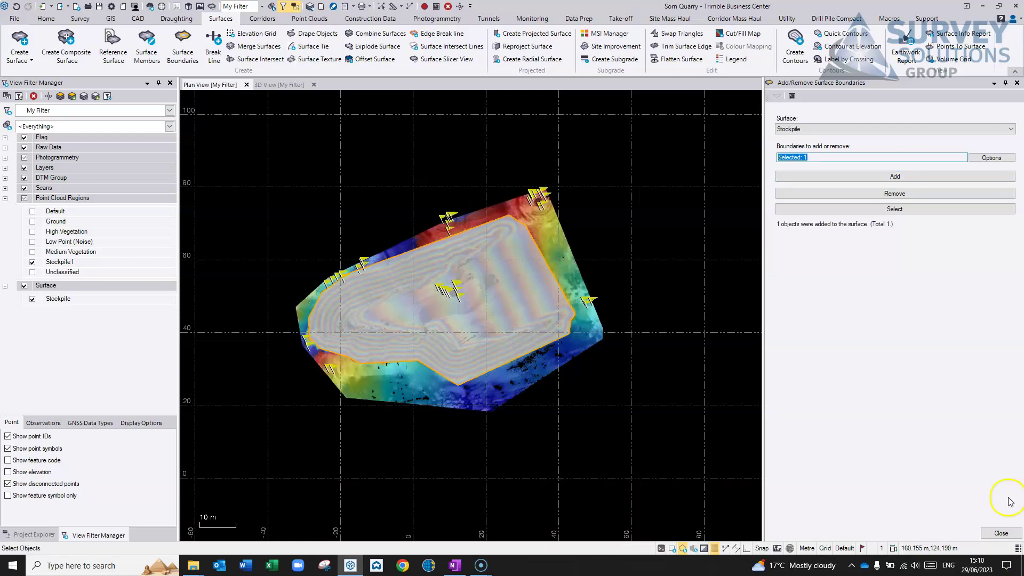
left_click(1001, 533)
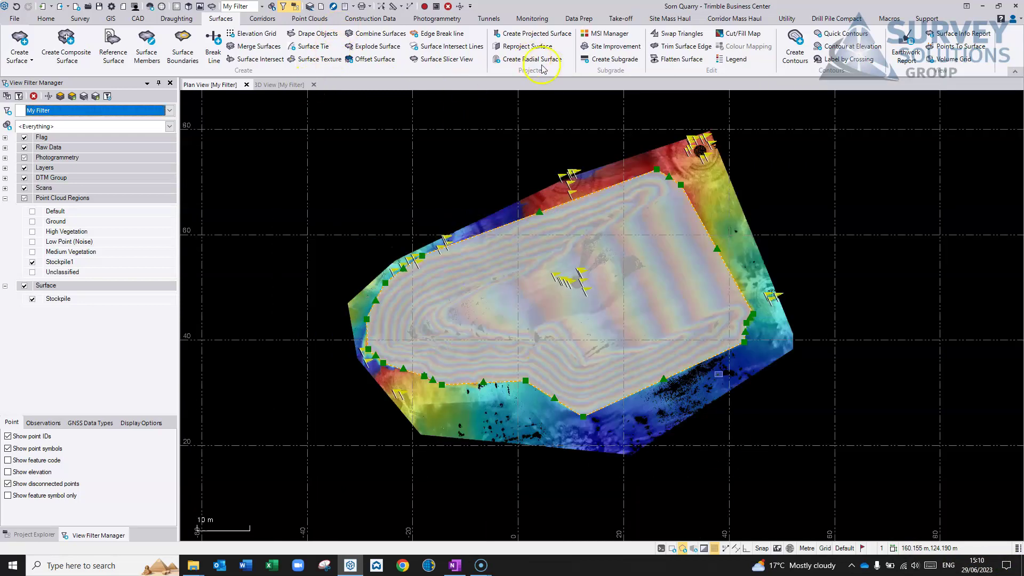
Hide all point cloud regions in the 3D view and inspect the trimmed Stockpile surface from several angles.
left_click(279, 84)
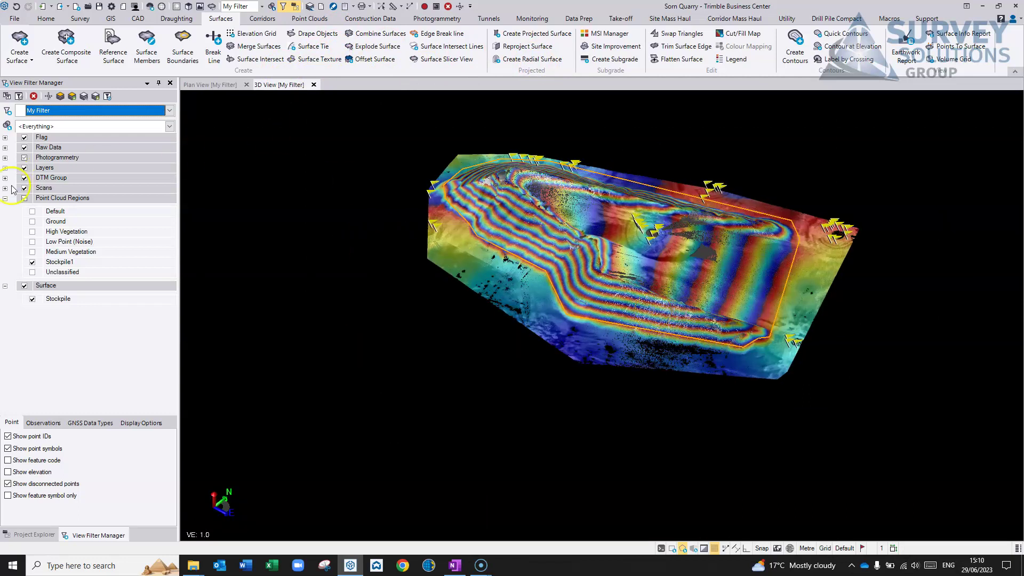
left_click(24, 198)
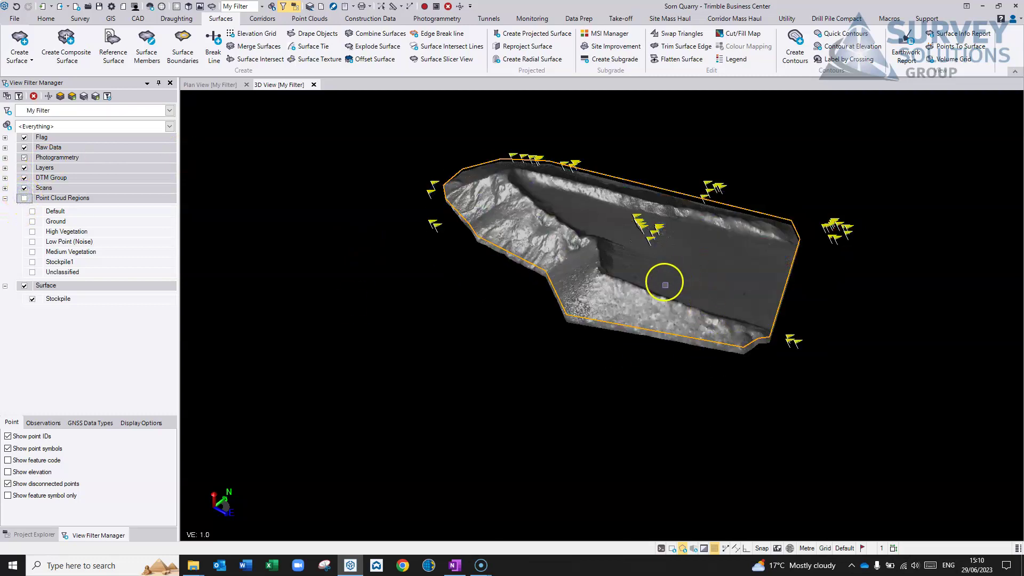
left_click_drag(665, 286, 723, 332)
left_click_drag(844, 314, 632, 244)
left_click_drag(571, 331, 578, 422)
scroll(584, 321, "down", 3)
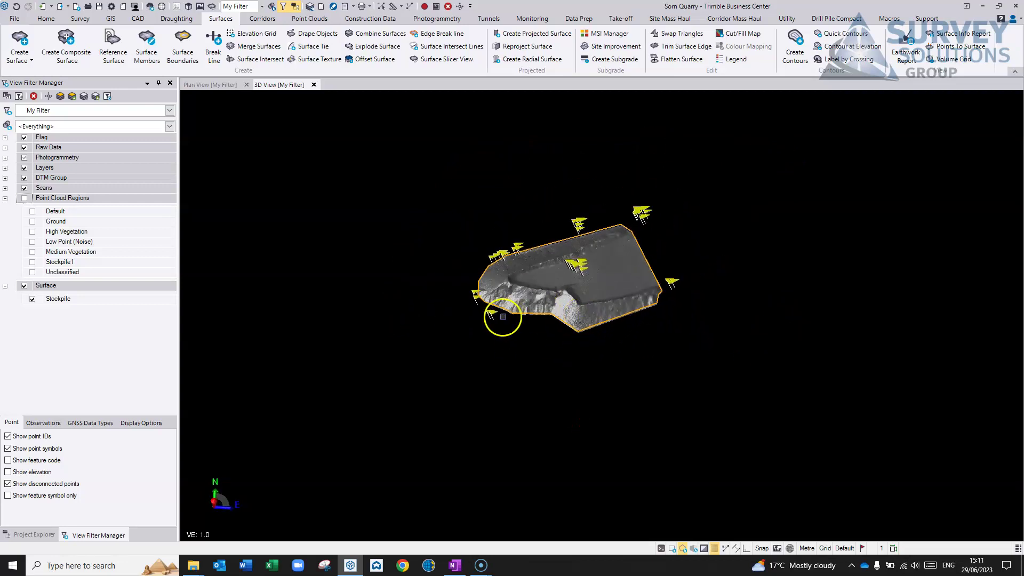
left_click_drag(585, 244, 607, 316)
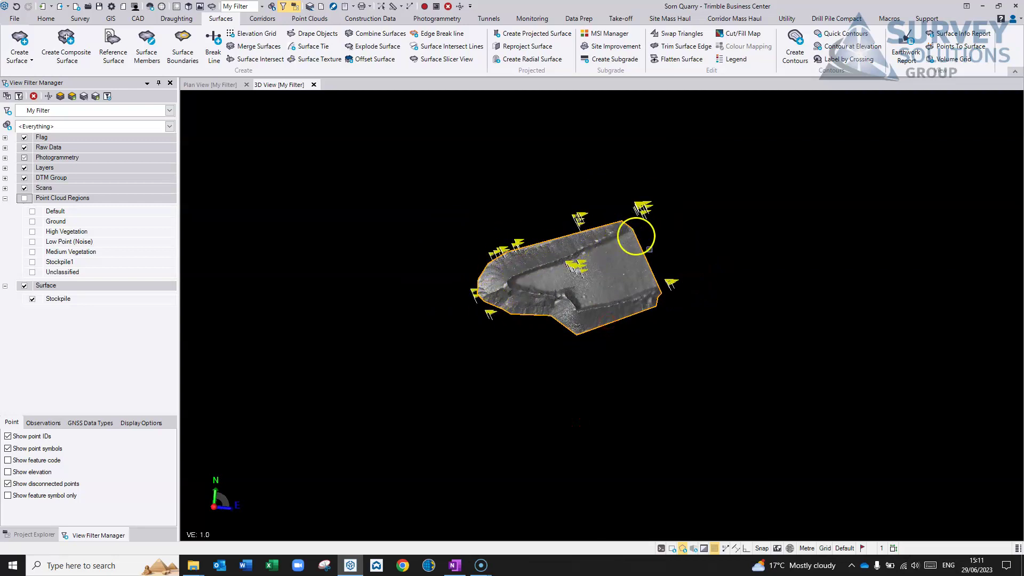
scroll(614, 302, "up", 4)
left_click_drag(553, 309, 593, 255)
left_click(663, 320)
scroll(580, 297, "down", 2)
left_click_drag(578, 304, 535, 340)
scroll(532, 288, "up", 4)
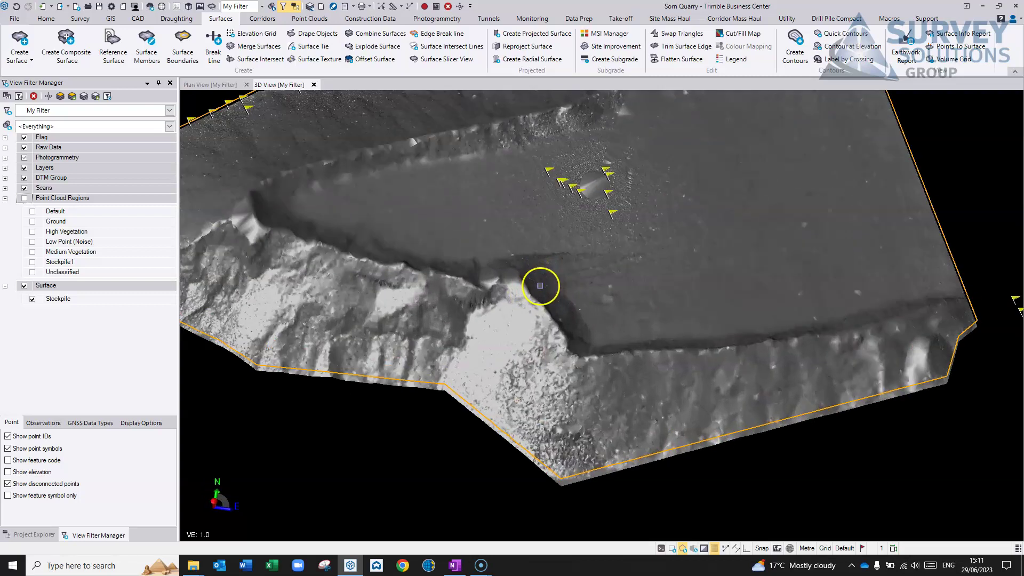
left_click_drag(536, 286, 580, 286)
scroll(535, 286, "down", 3)
Start an Earthwork Report of type Stockpile/Depression, choose the Stockpile surface, and clear the preselected boundary.
left_click(623, 46)
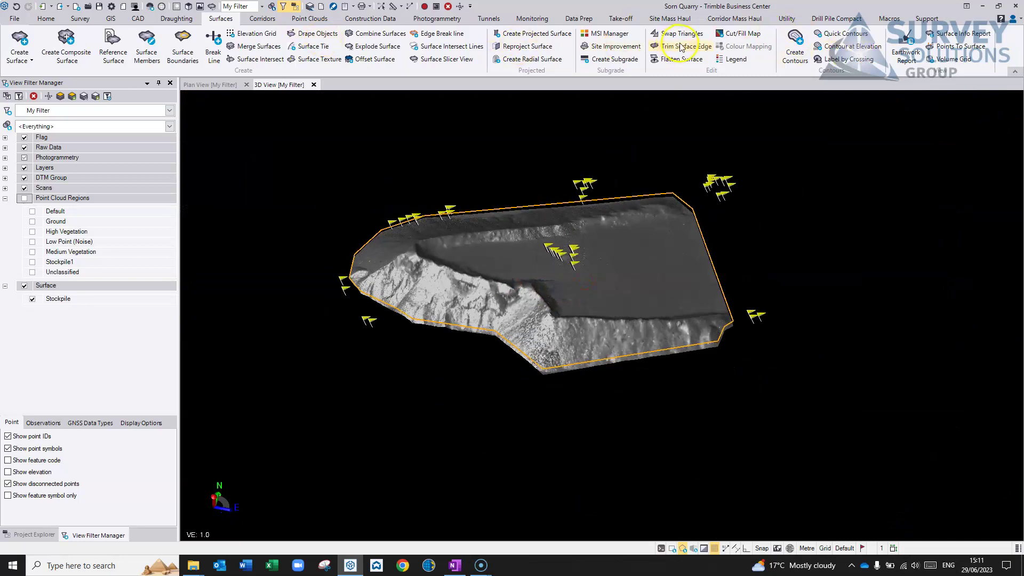
left_click(906, 56)
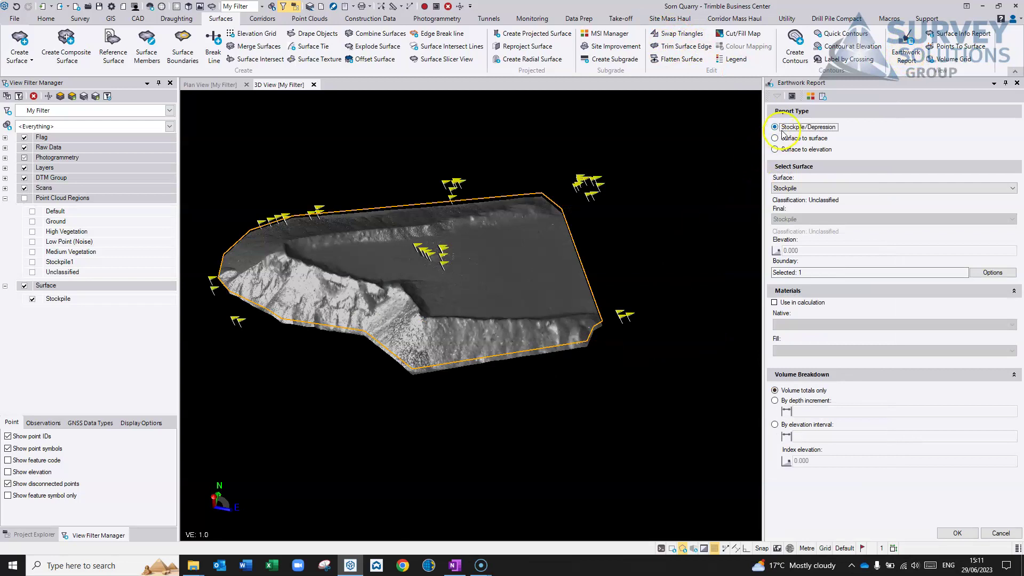
left_click(811, 188)
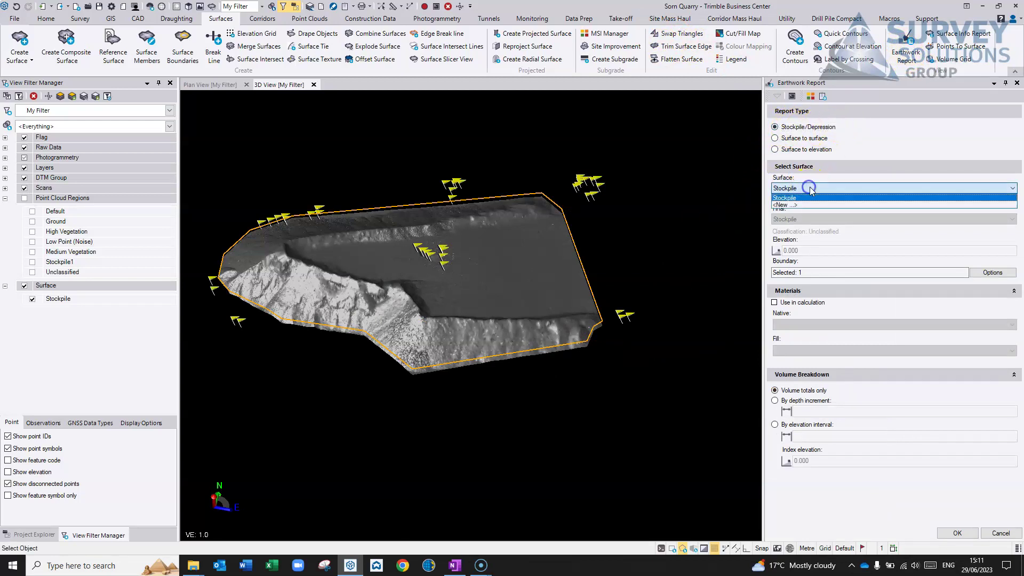
left_click(787, 198)
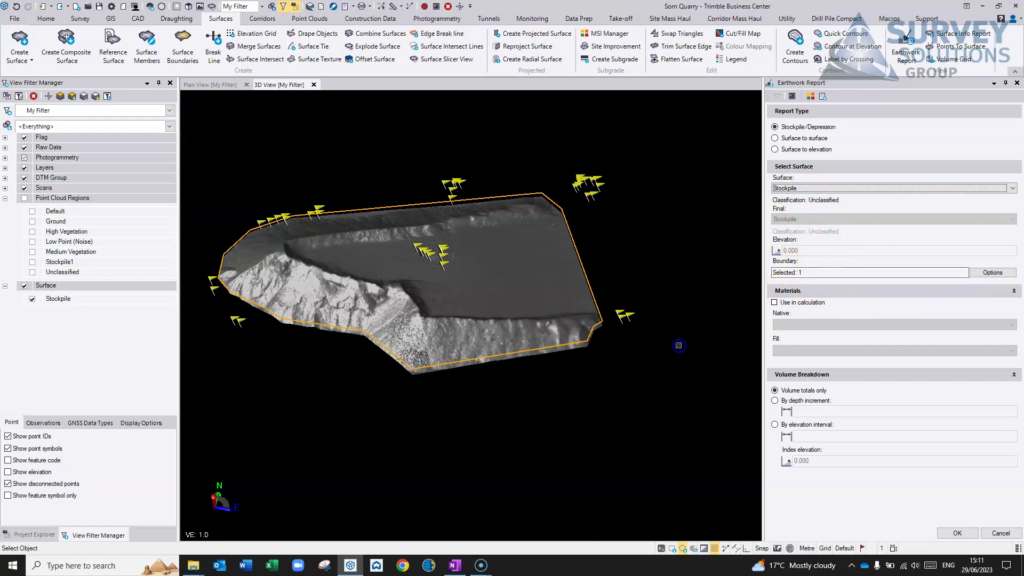
left_click(820, 273)
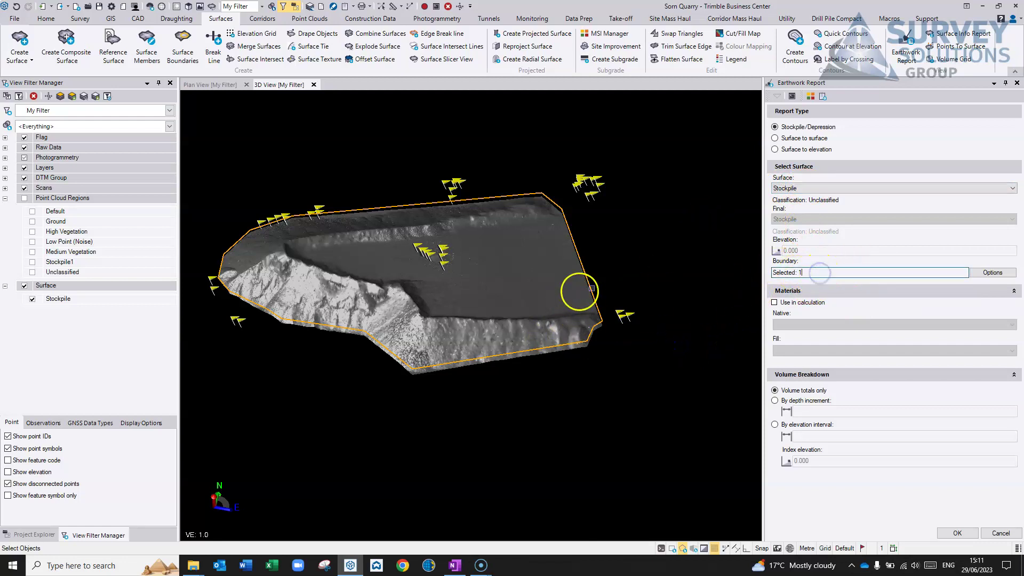
left_click(678, 324)
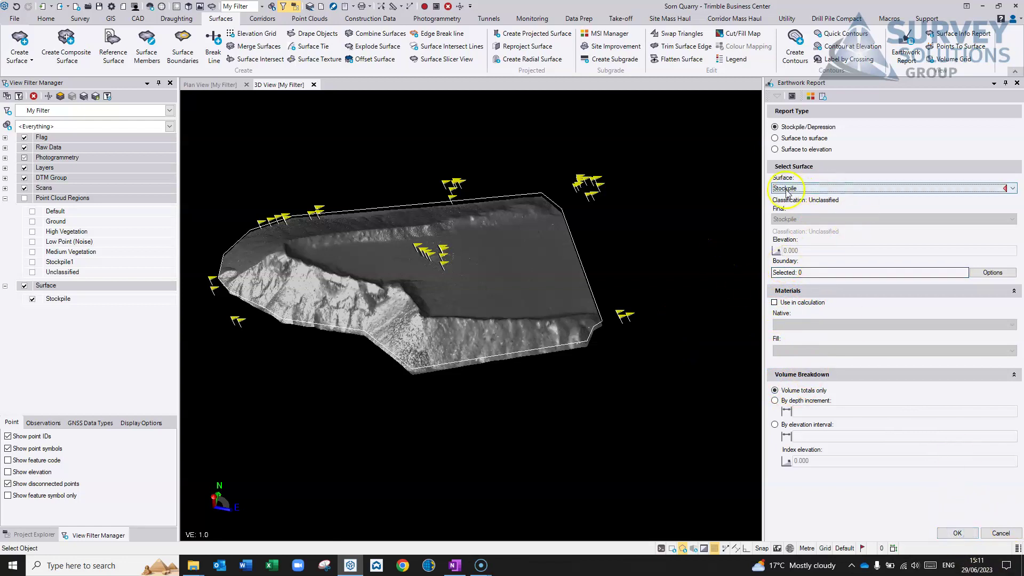
left_click(804, 190)
left_click(804, 199)
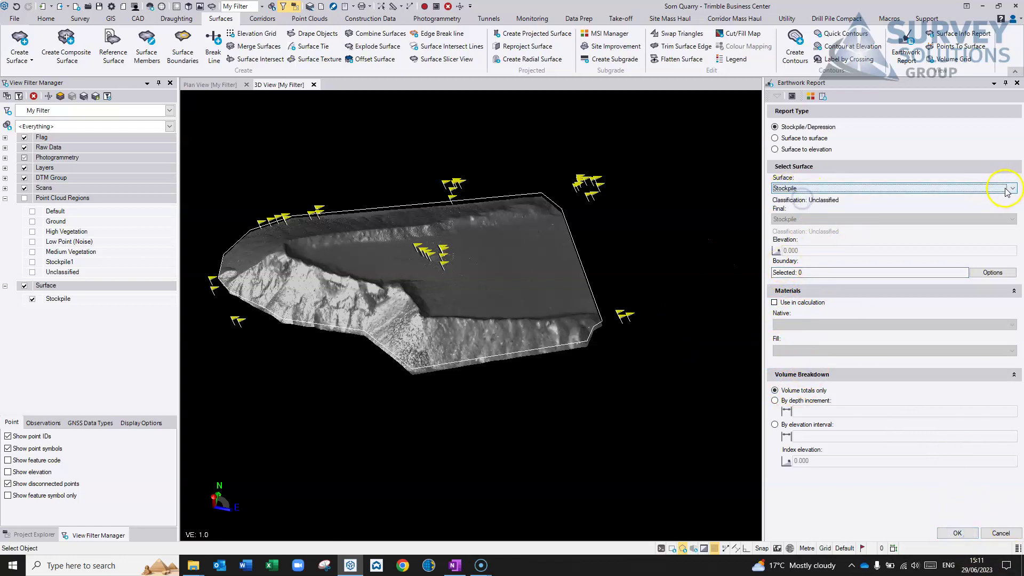
left_click(1006, 190)
left_click(983, 203)
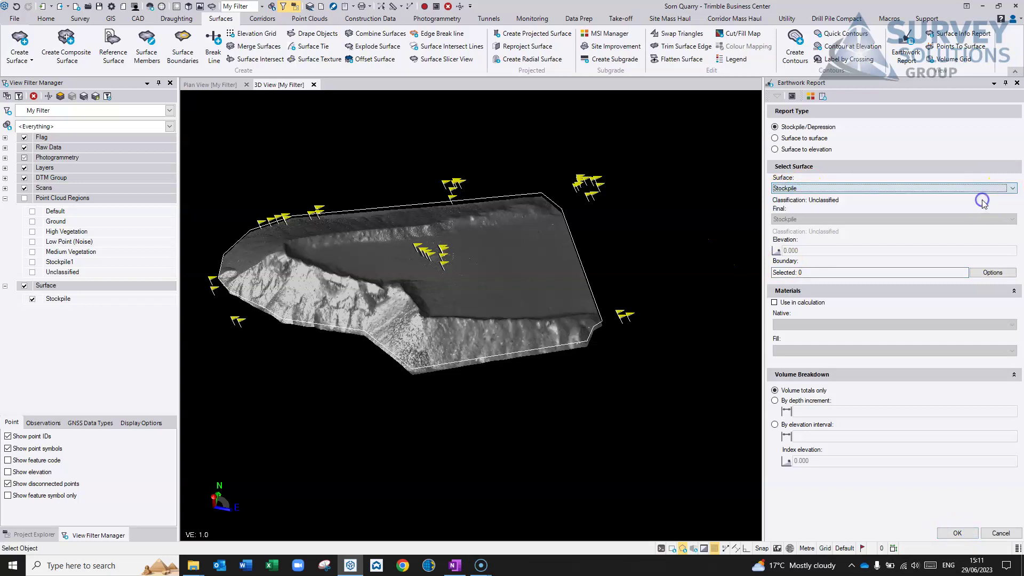
Pick the closed polyline around the stockpile as the report boundary and generate the earthwork report with volume totals only.
left_click(833, 272)
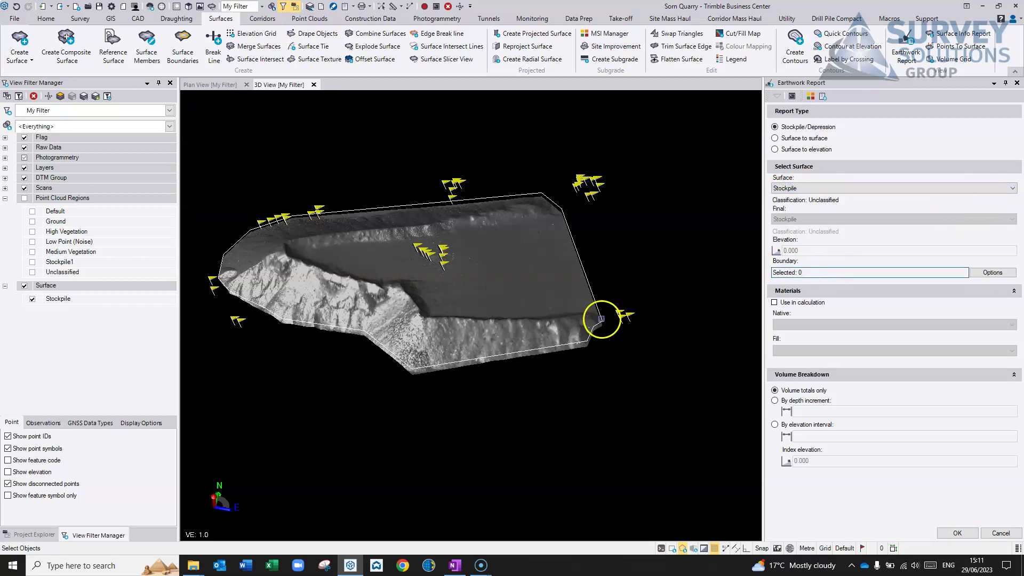
left_click(601, 319)
left_click(958, 533)
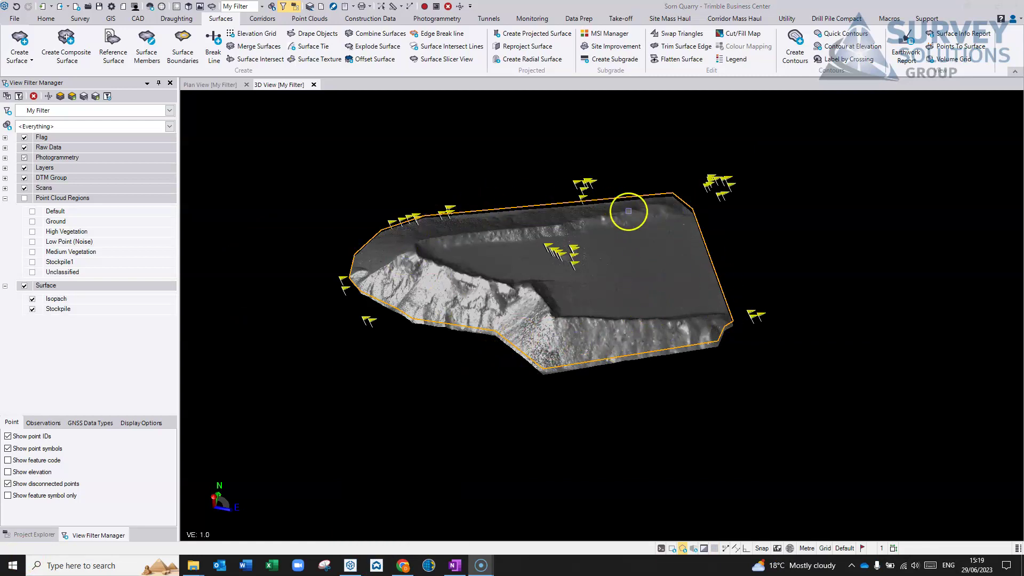
Switch to Chrome and review the volumes, areas, depth summary and boundary details in the stockpile volume report.
left_click(403, 566)
scroll(469, 205, "up", 3)
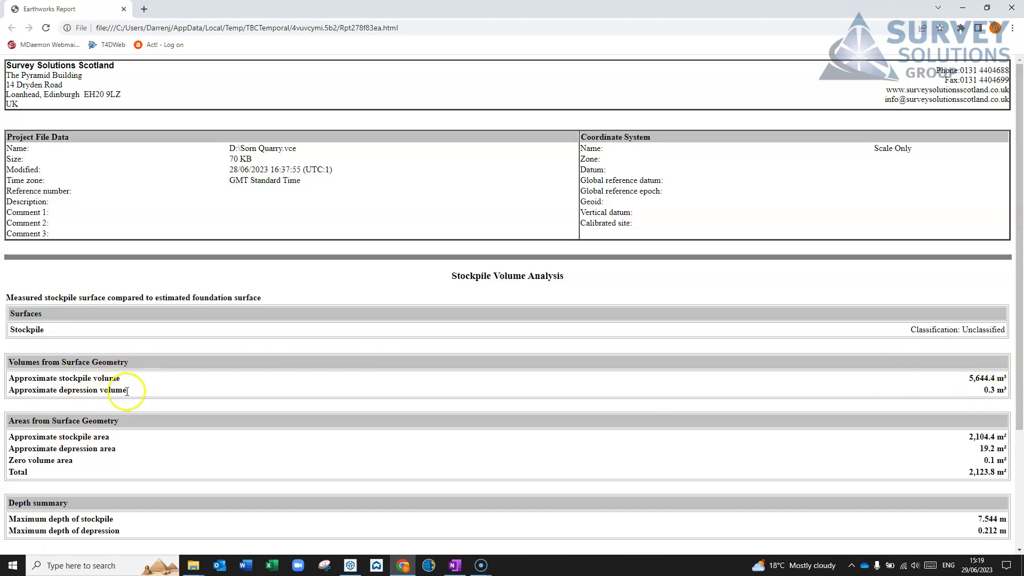
scroll(193, 389, "down", 1)
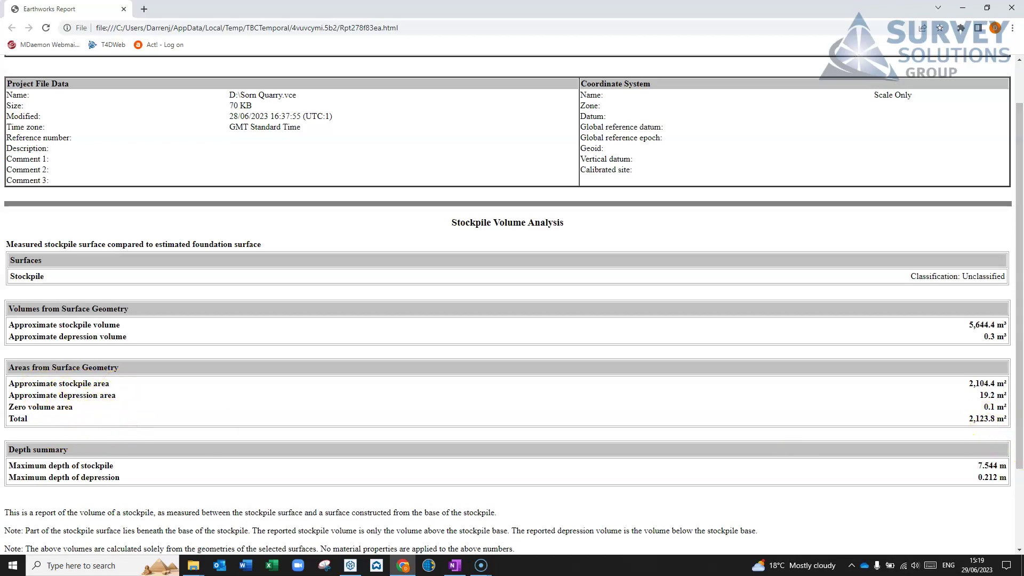
scroll(91, 427, "down", 2)
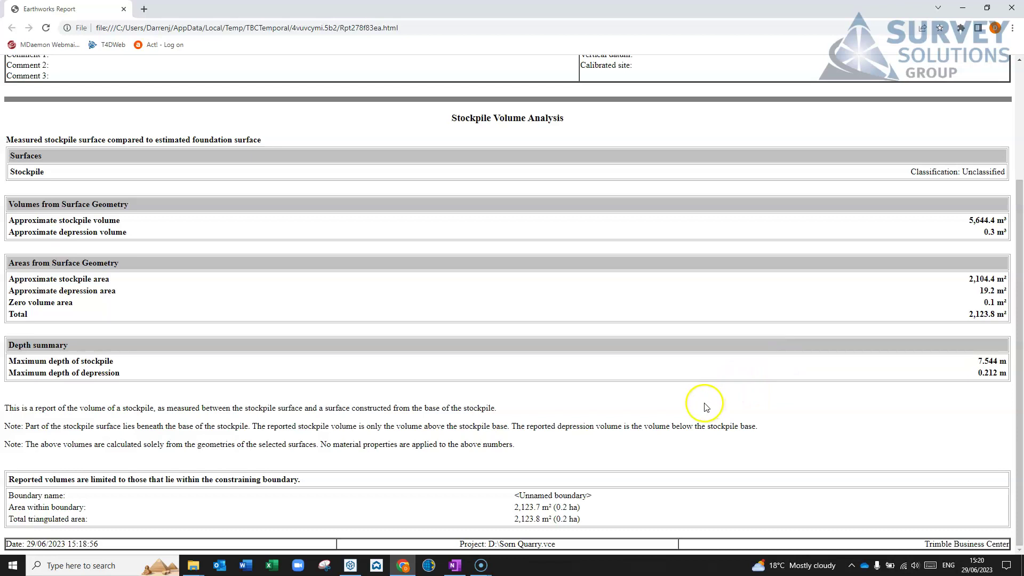
scroll(679, 439, "up", 3)
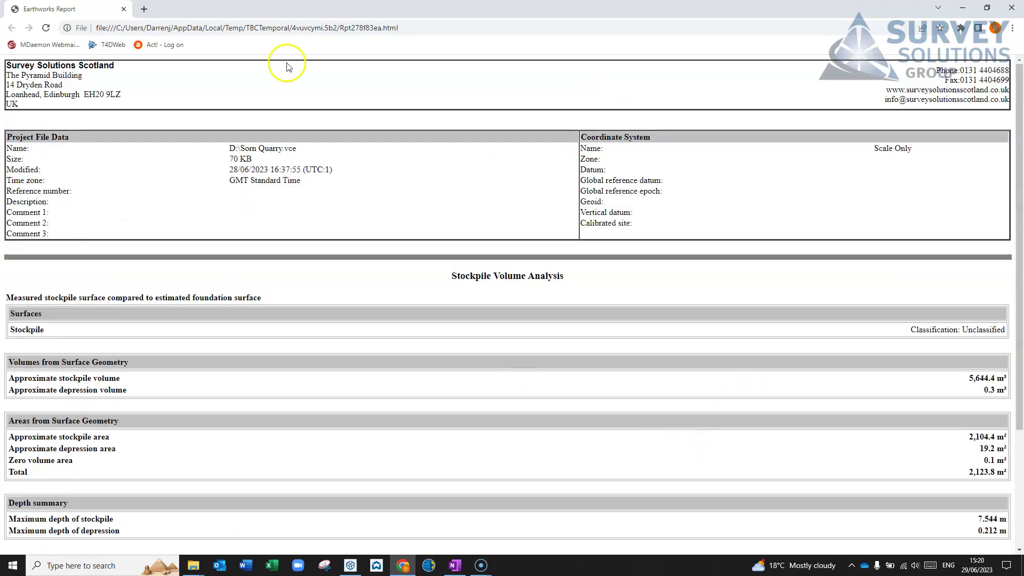
left_click(964, 10)
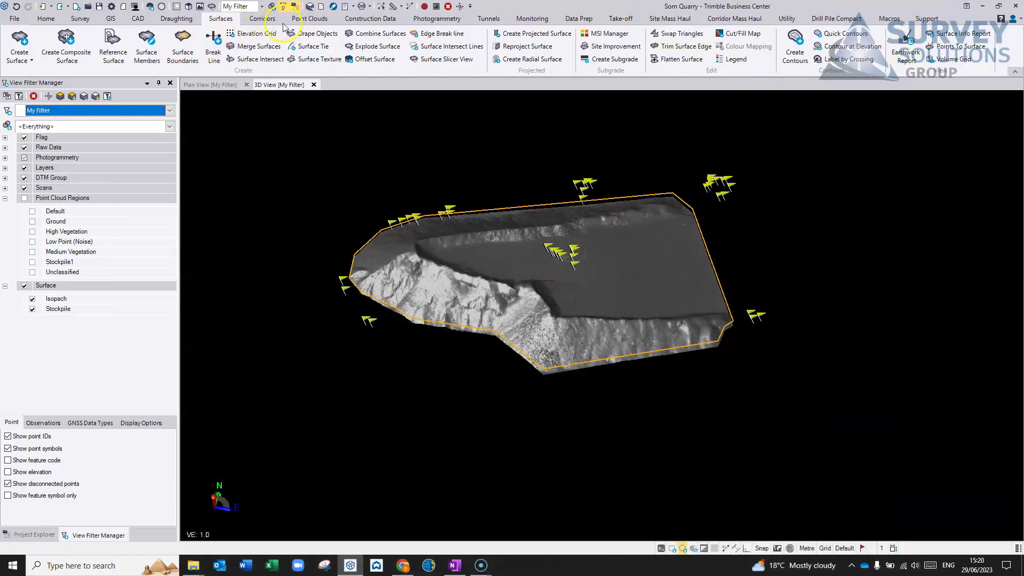
Examine the stockpile surface and its triangle mesh from several angles, and look at the Sample Region option for point clouds.
scroll(539, 299, "up", 10)
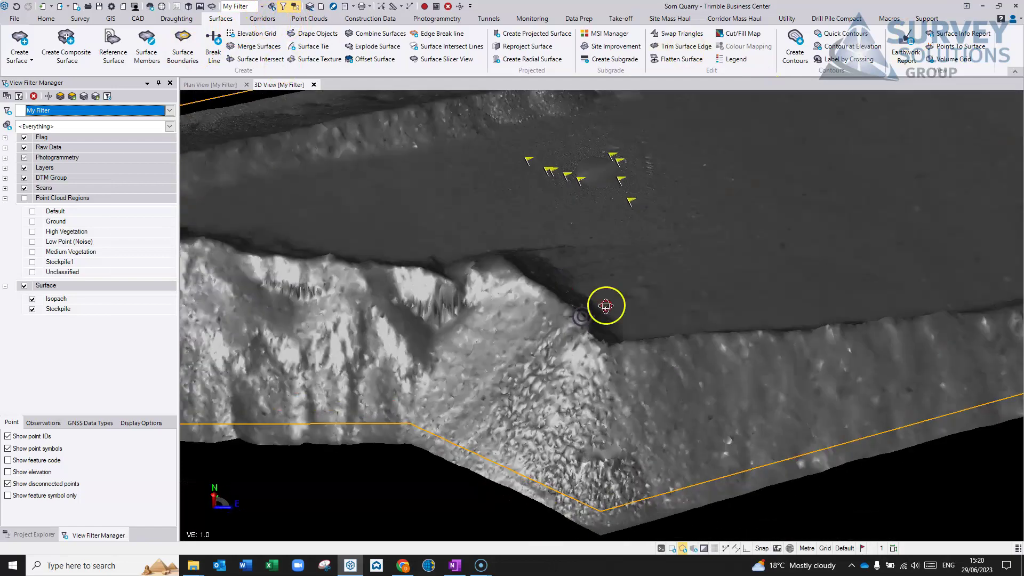
middle_click_drag(606, 306, 464, 315)
left_click(222, 293)
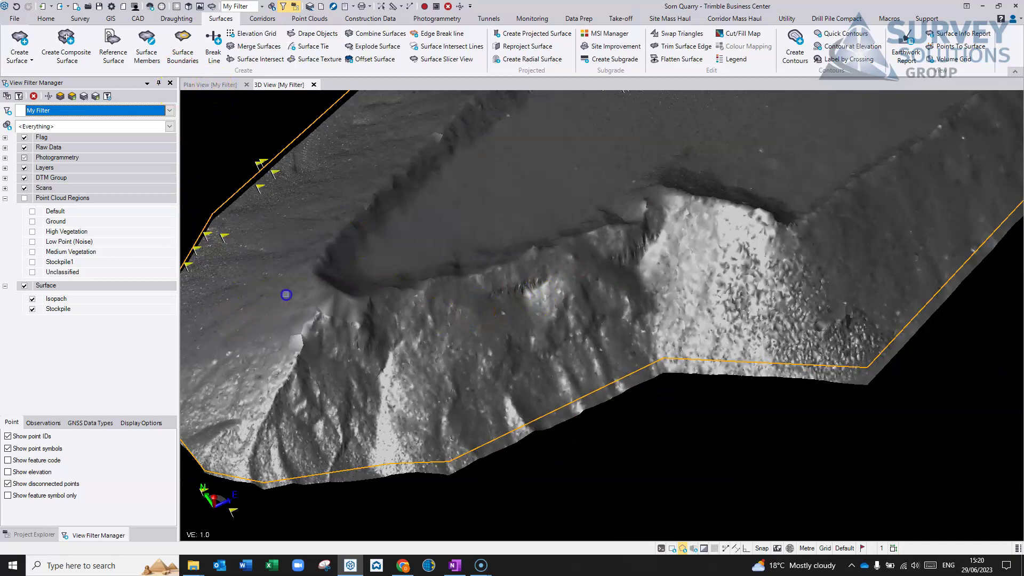
left_click(286, 294)
right_click(286, 295)
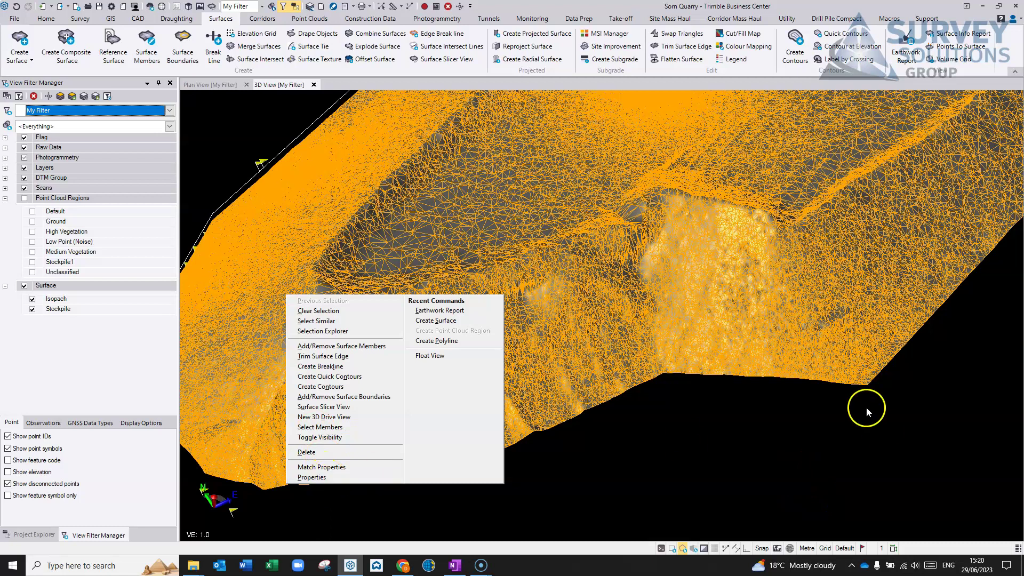
left_click(698, 425)
left_click(514, 329)
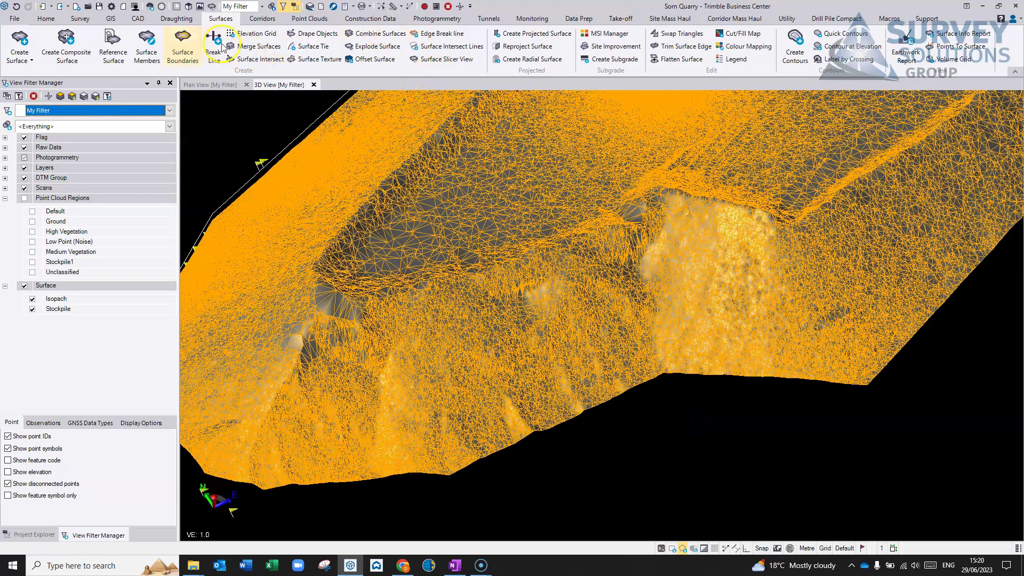
left_click(317, 21)
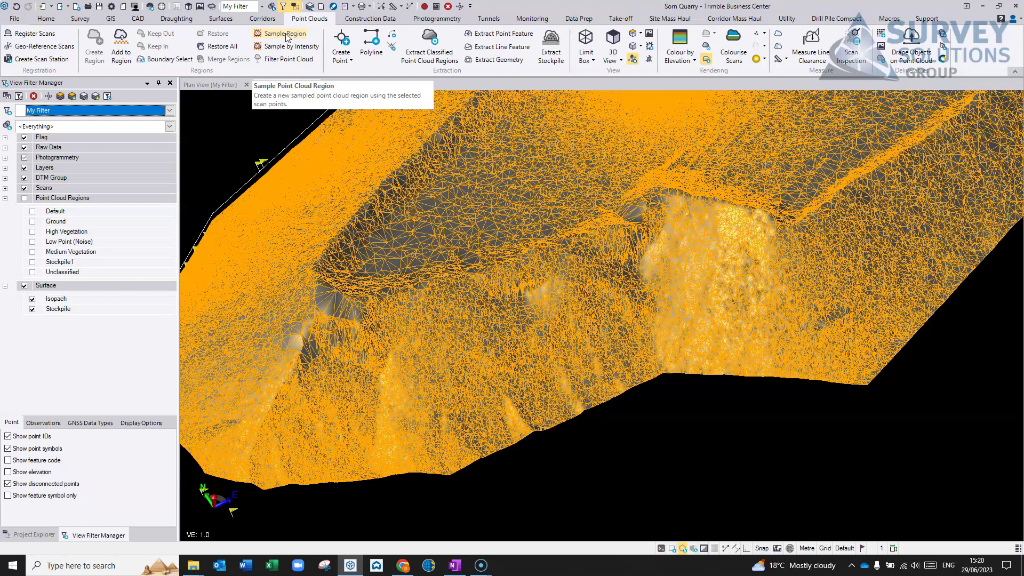
left_click(286, 37)
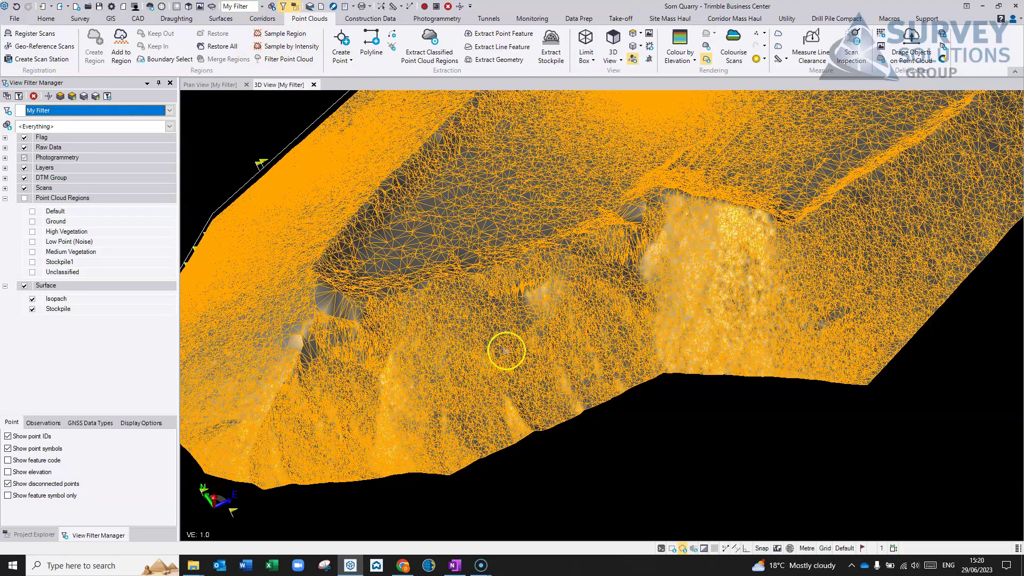
left_click_drag(508, 352, 402, 331)
scroll(496, 344, "down", 3)
middle_click_drag(699, 312, 522, 263)
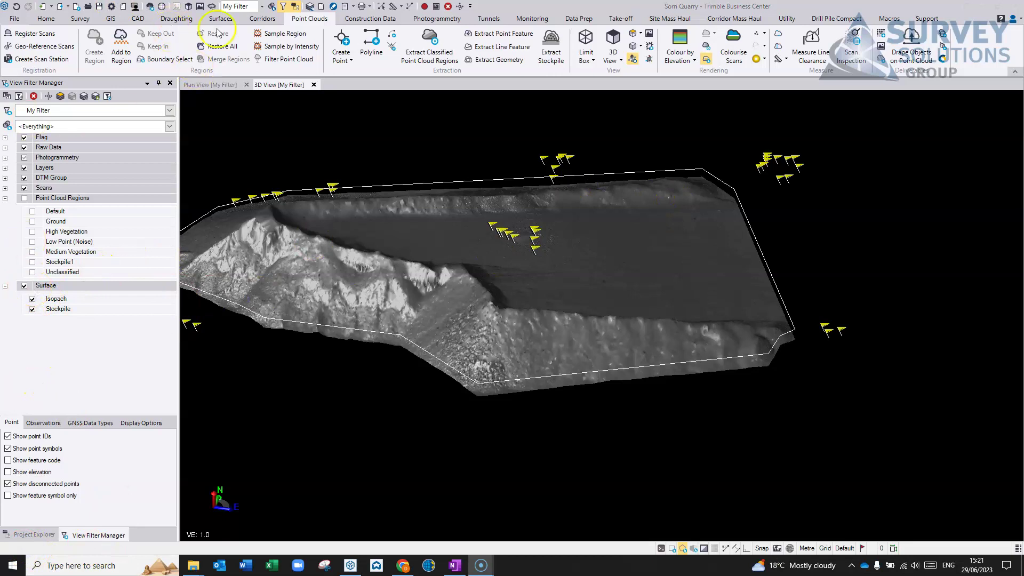
Delete the Isopach and Stockpile surfaces from the project, and delete the closed polyline around the stockpile.
left_click(24, 286)
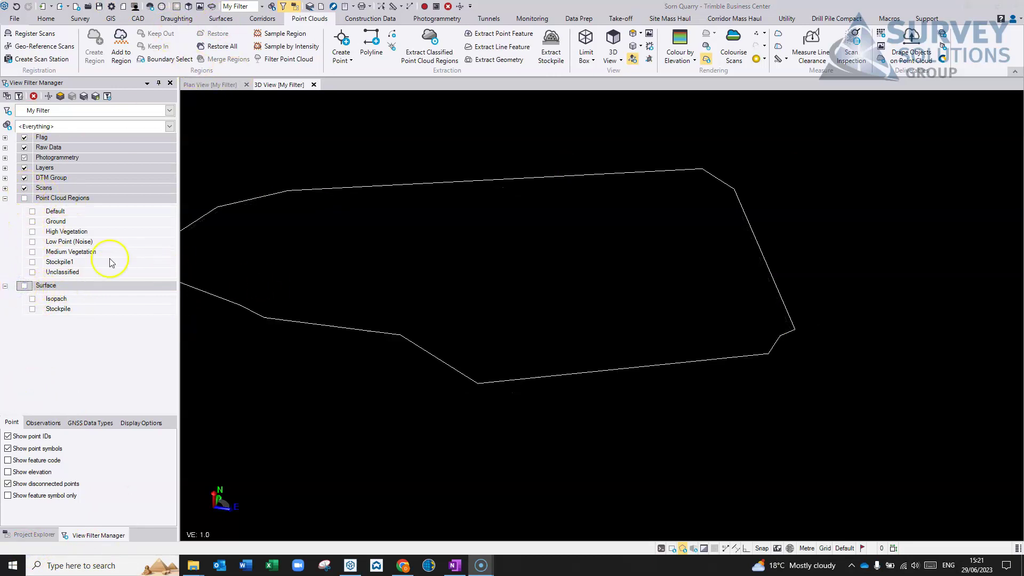
left_click(287, 319)
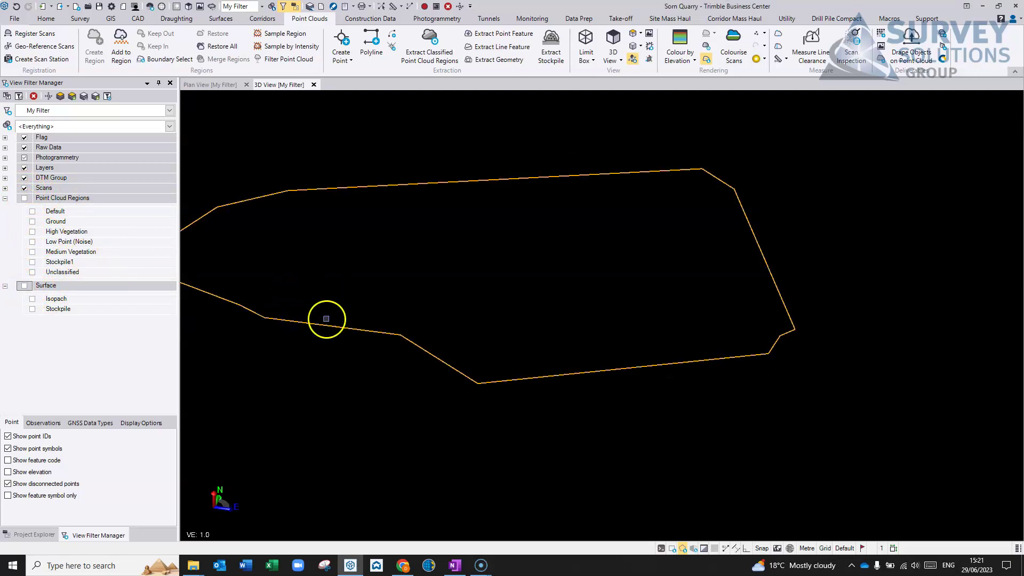
left_click(30, 535)
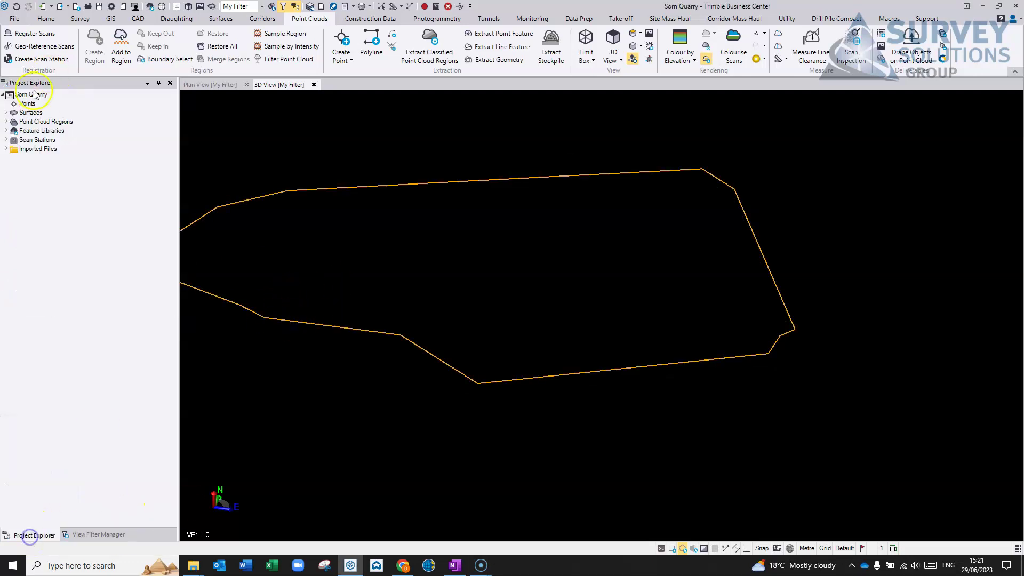
left_click(7, 113)
left_click(34, 122)
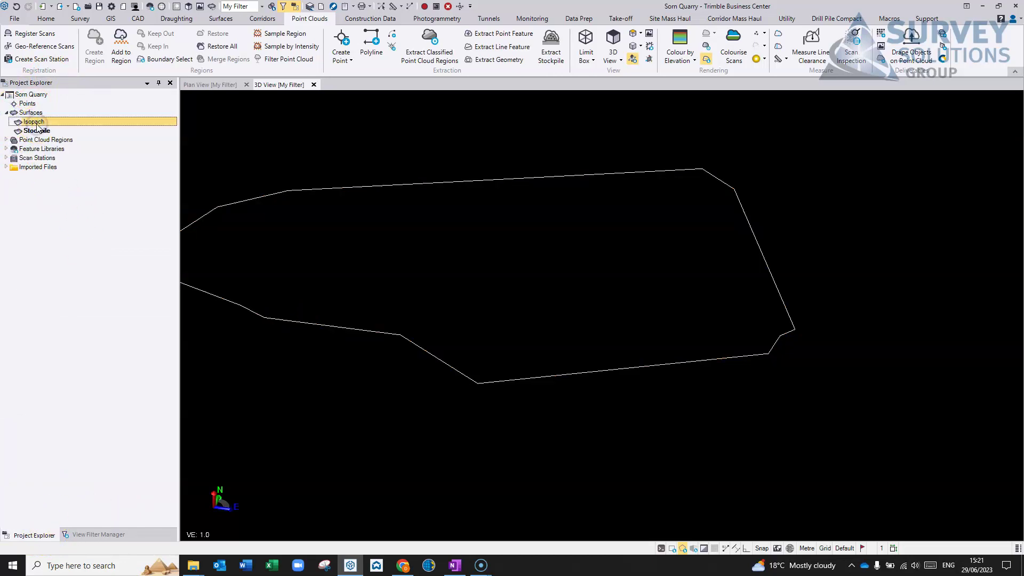
key("Delete")
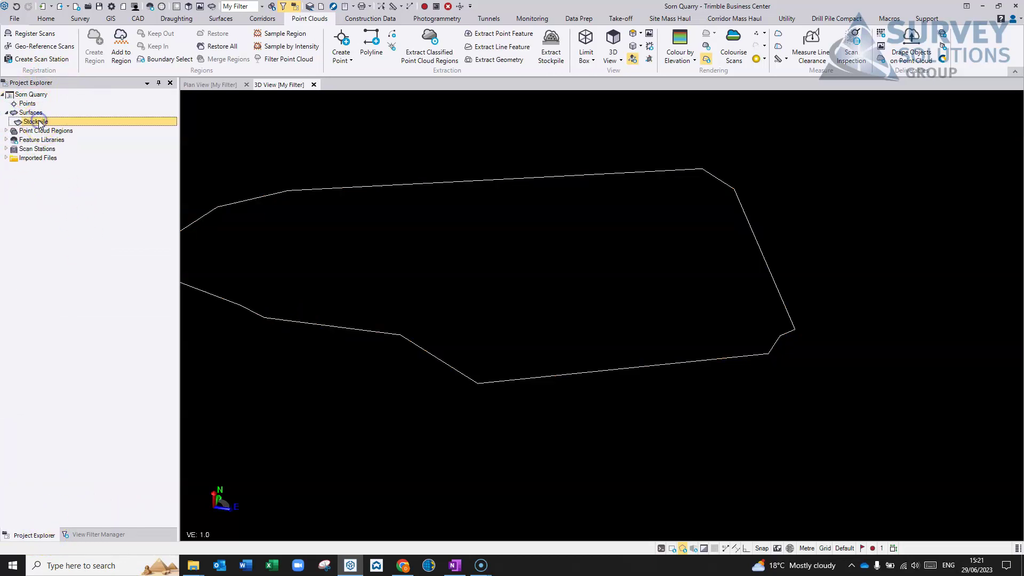
key("Delete")
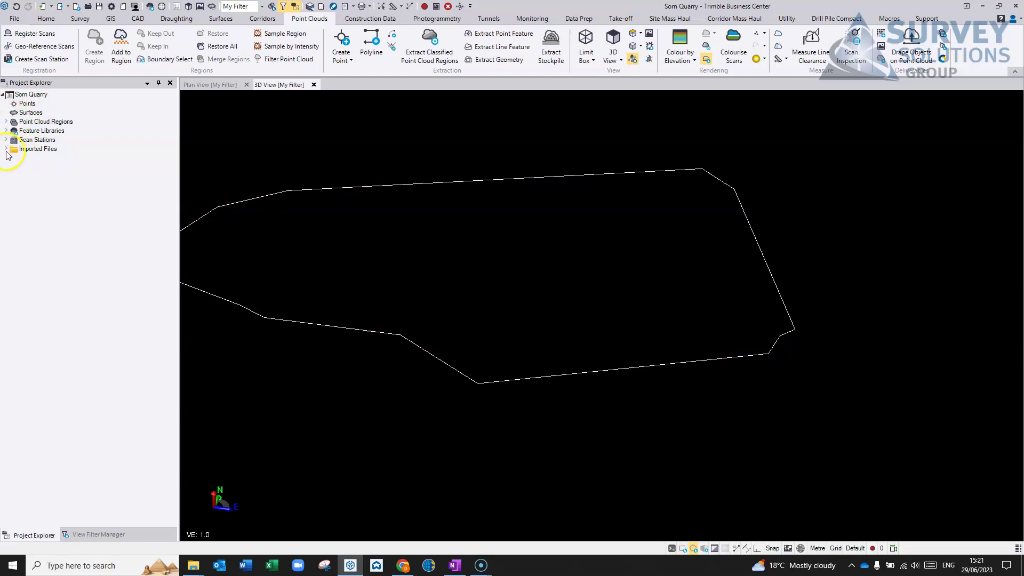
left_click(96, 534)
left_click(281, 320)
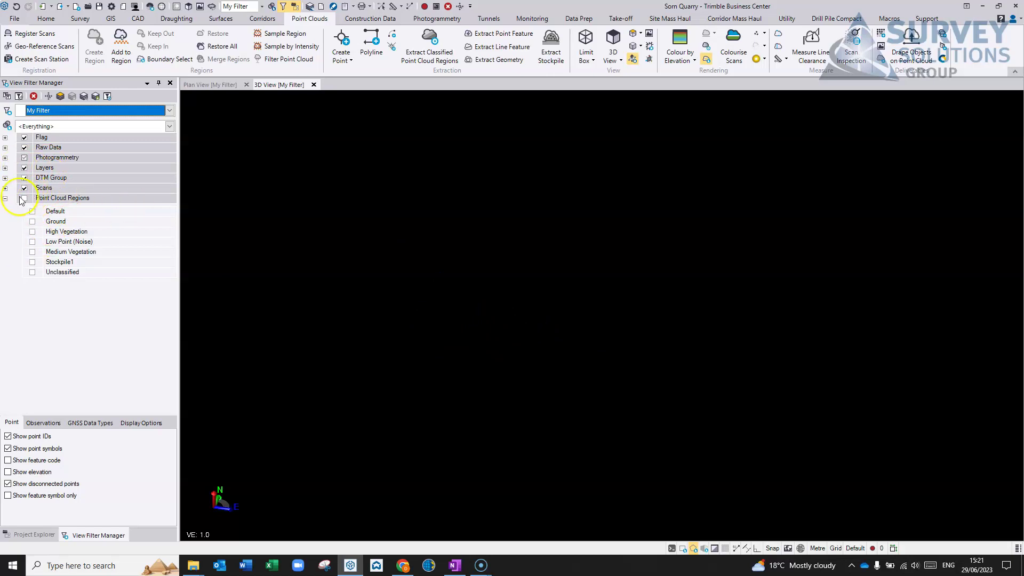
Show the Ground and Stockpile1 point cloud regions and display both stockpile areas in the plan view.
left_click(32, 221)
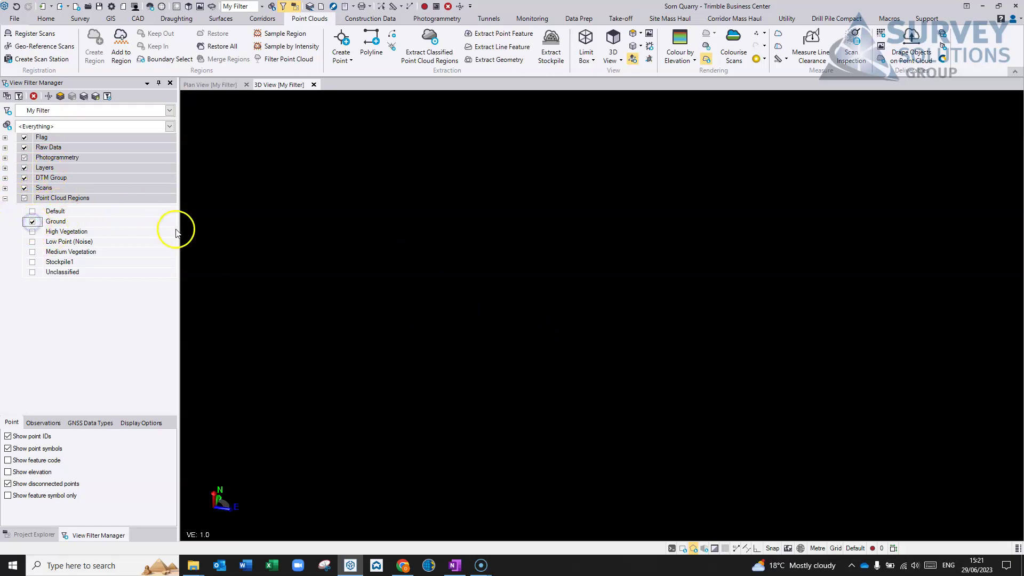
scroll(582, 338, "down", 3)
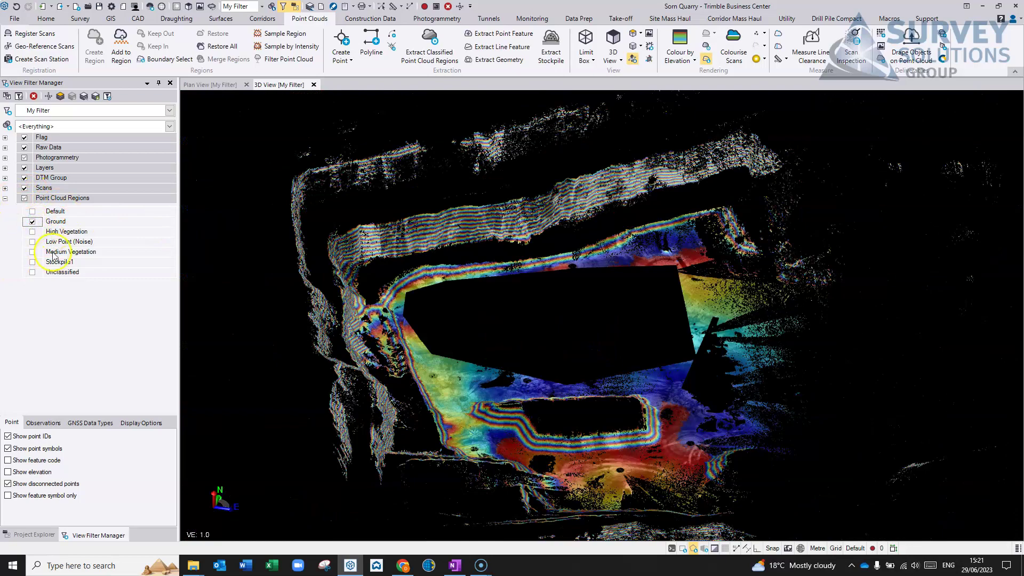
left_click(32, 262)
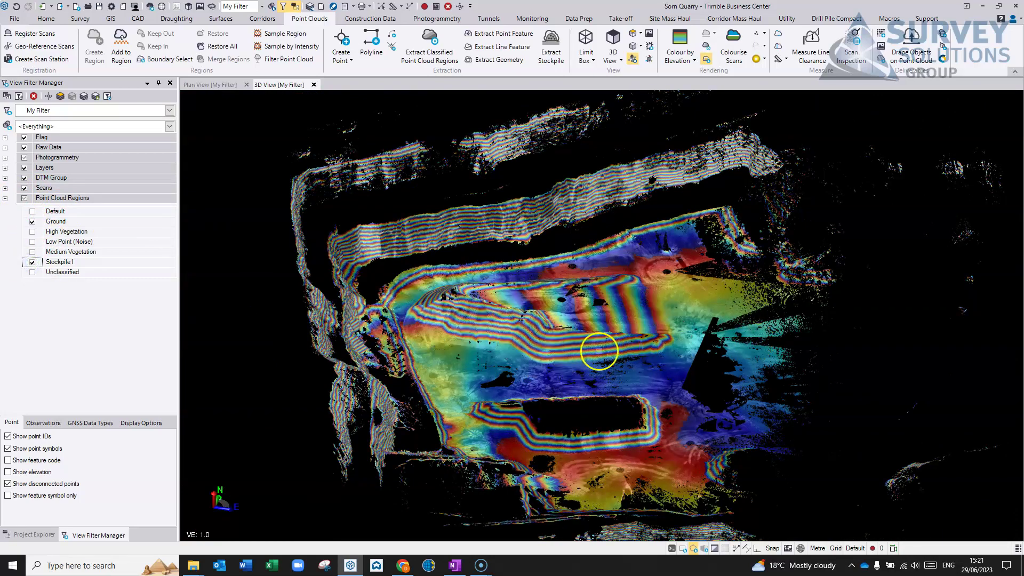
scroll(590, 353, "up", 3)
middle_click_drag(590, 353, 623, 347, "shift")
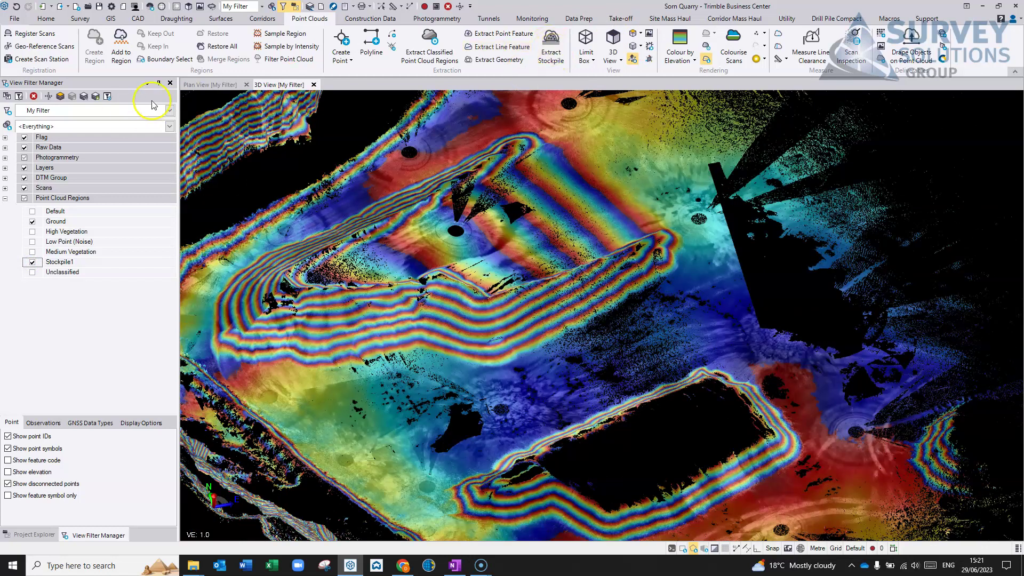
left_click(215, 85)
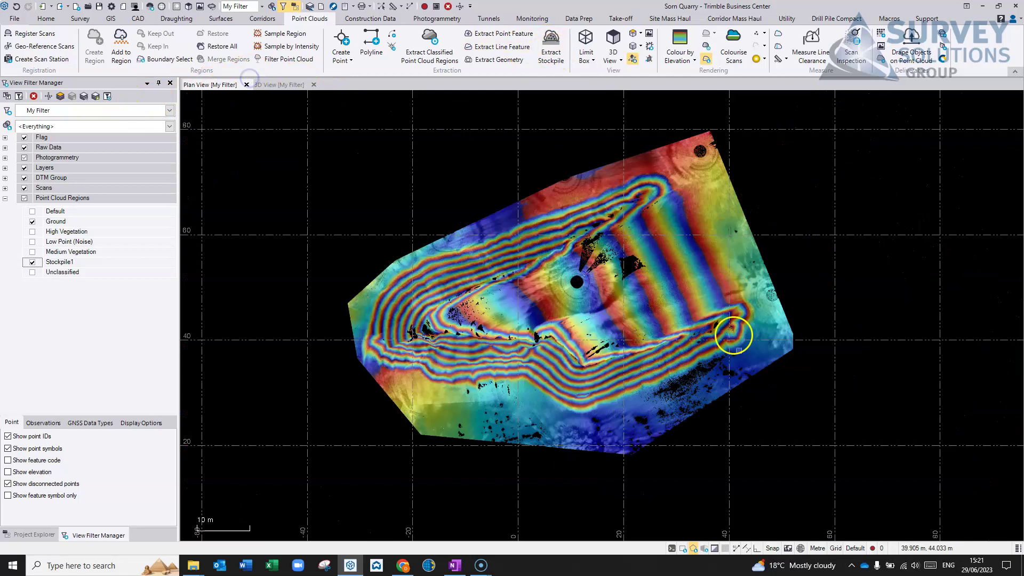
scroll(736, 368, "up", 3)
middle_click_drag(660, 258, 622, 194)
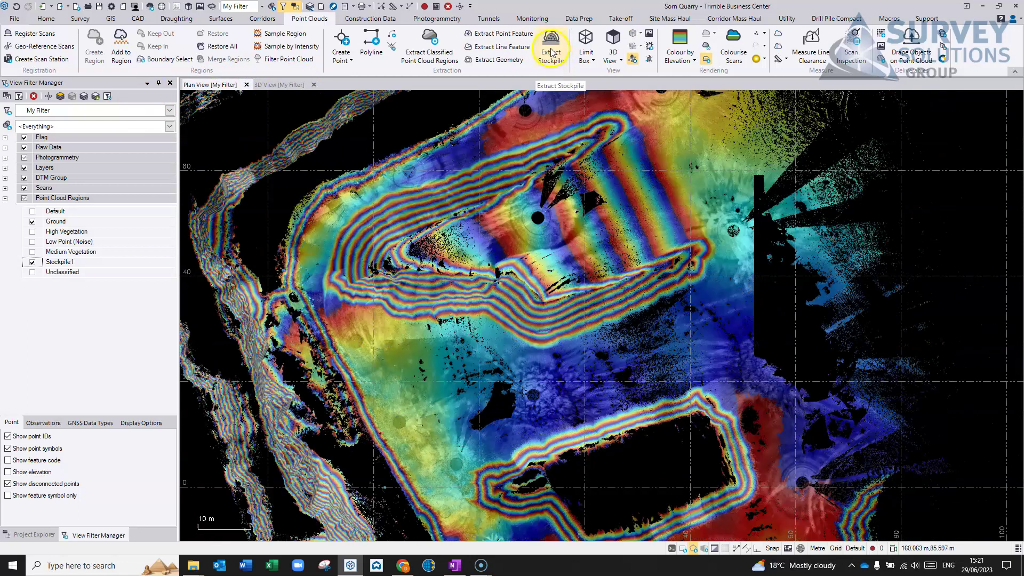
Start Extract Stockpile with new boundary extraction and pick a point on the larger stockpile in the plan view.
left_click(553, 51)
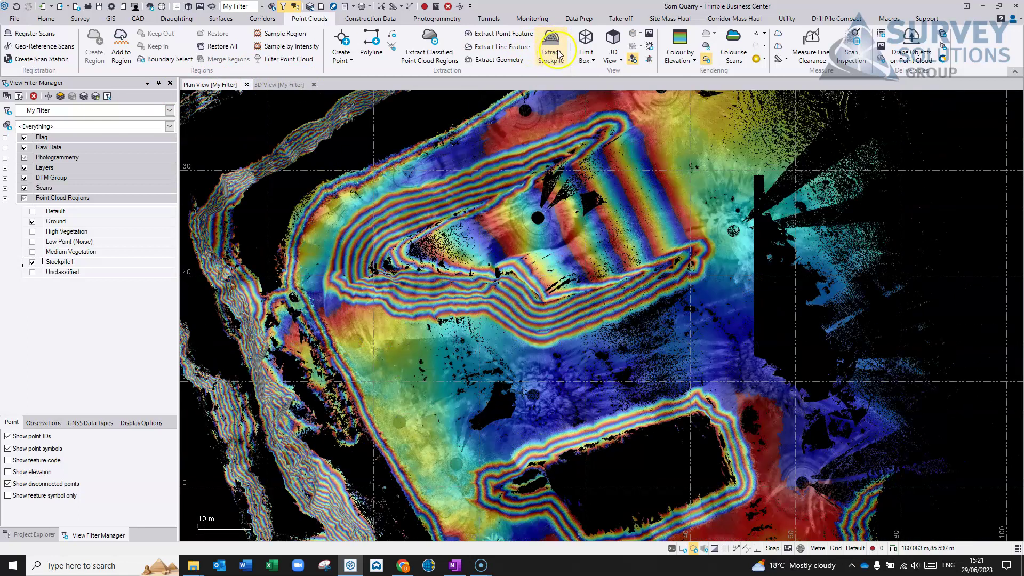
left_click(504, 63)
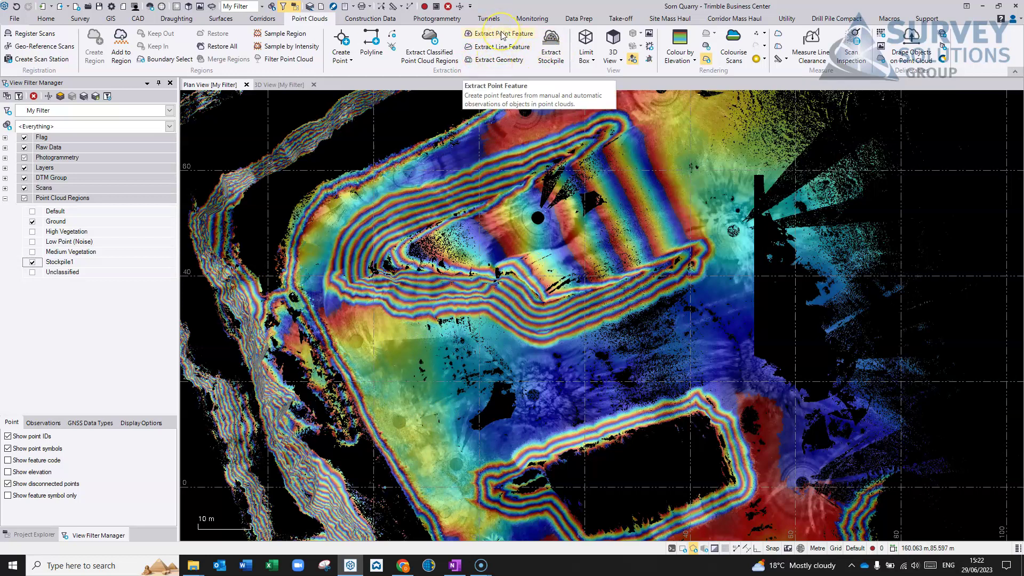
left_click(553, 51)
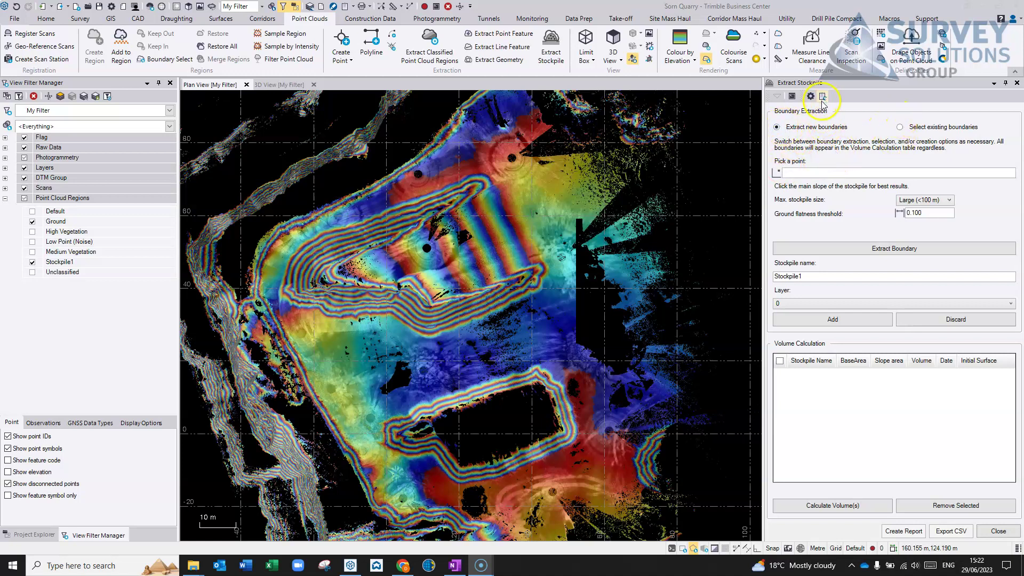
left_click(788, 172)
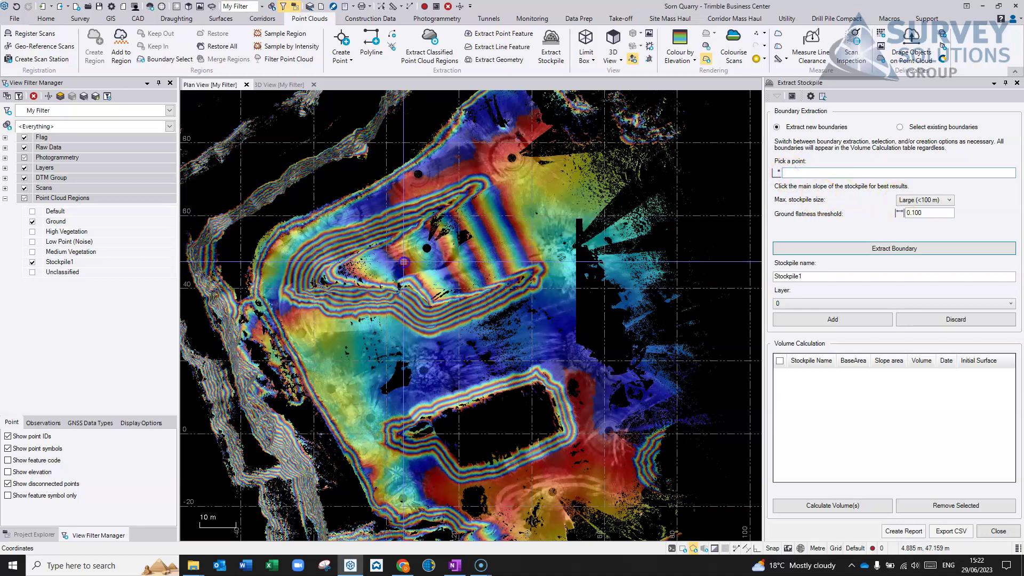
left_click(404, 262)
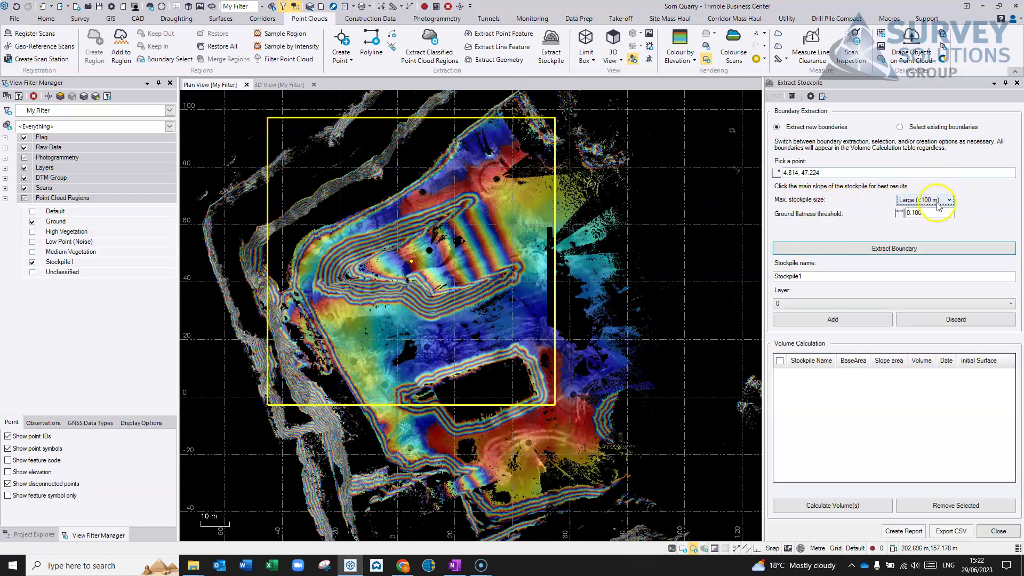
Extract the larger stockpile's boundary with Very large (<200 m) as maximum size and a ground flatness threshold of 0.050.
left_click(937, 200)
left_click(936, 236)
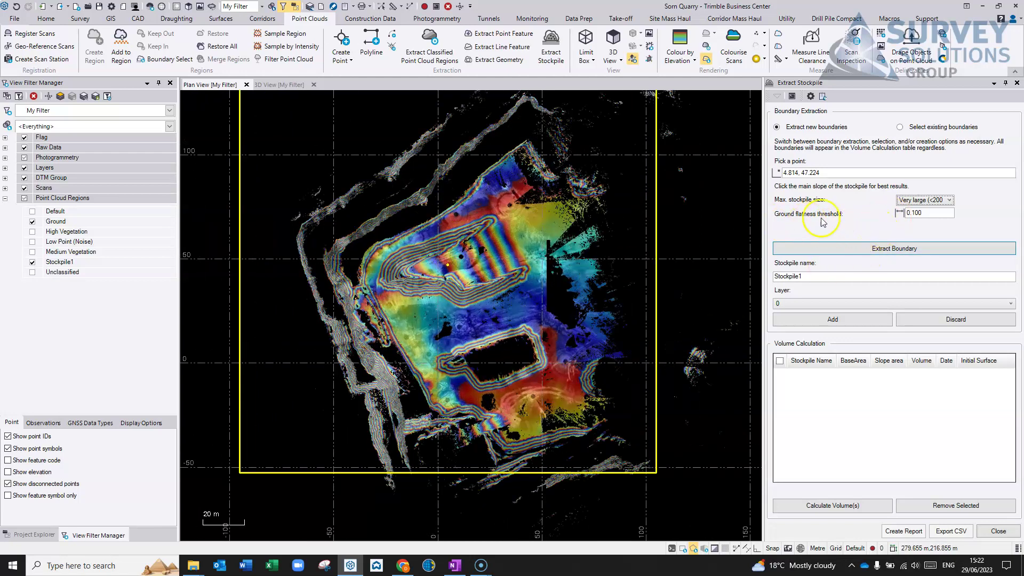
left_click(934, 213)
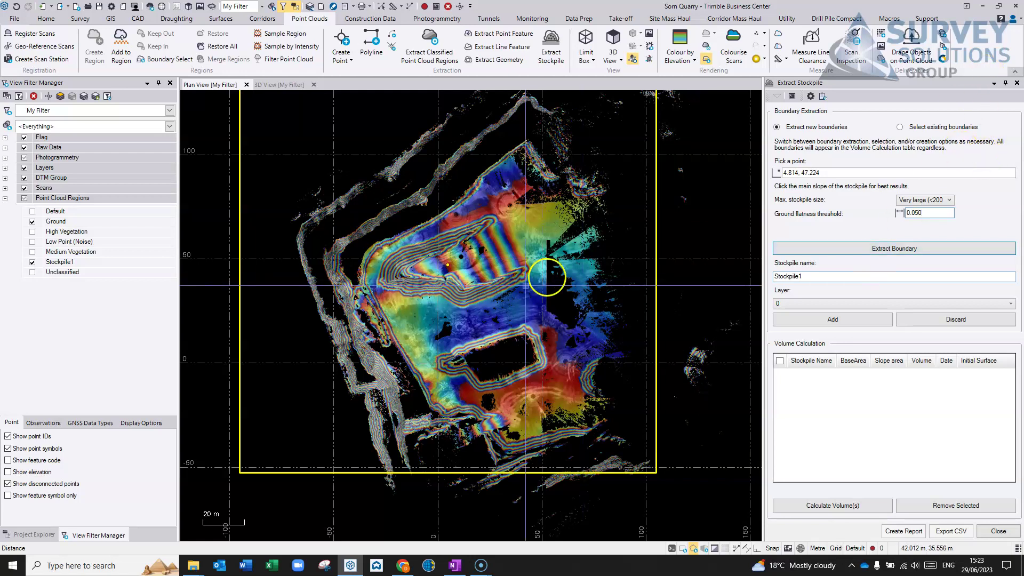
scroll(472, 288, "up", 1)
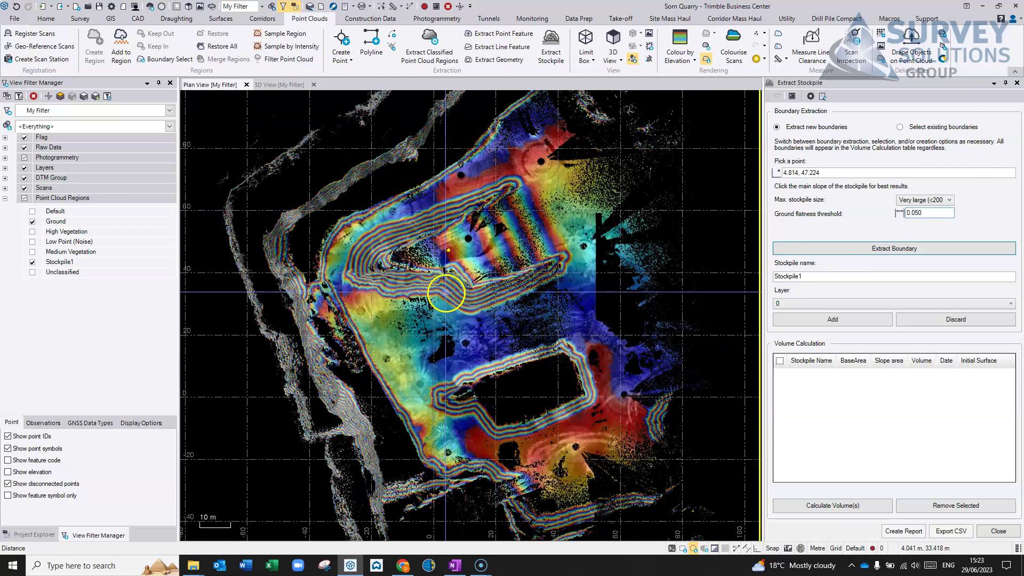
left_click(900, 248)
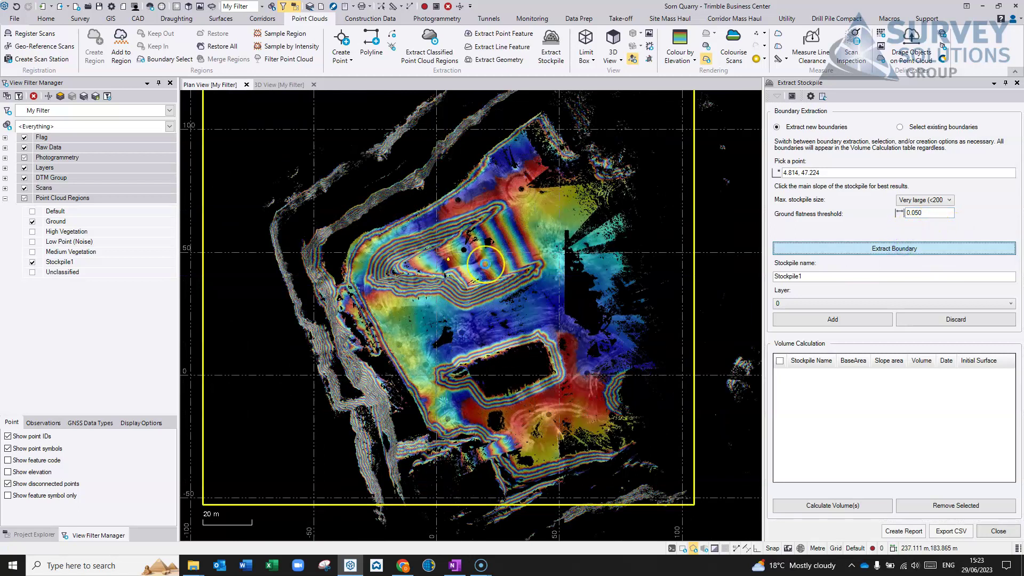
left_click(502, 238)
left_click(525, 240)
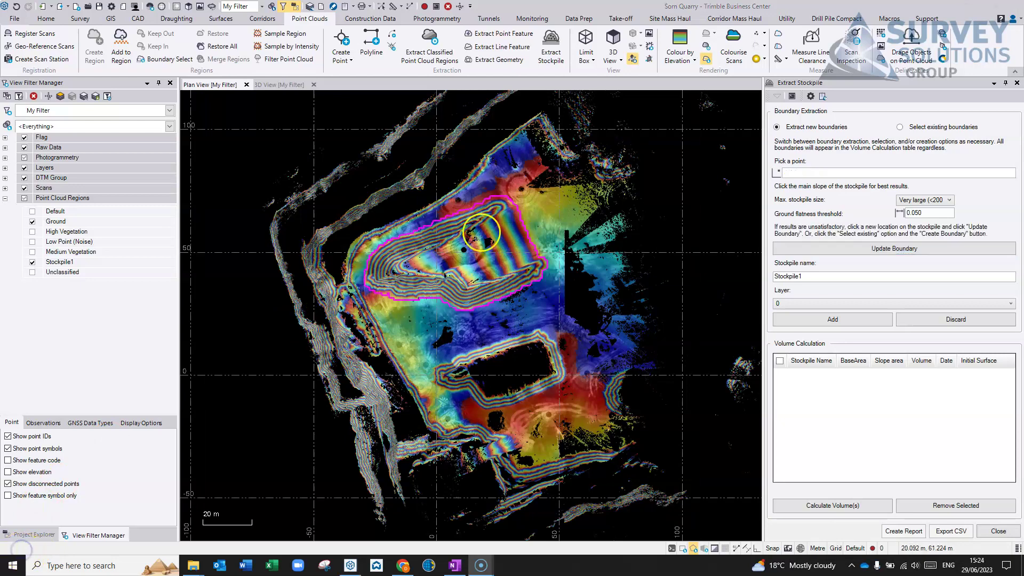
Examine how closely the extracted boundary follows the toe of the larger stockpile in the plan and 3D views.
scroll(489, 256, "up", 4)
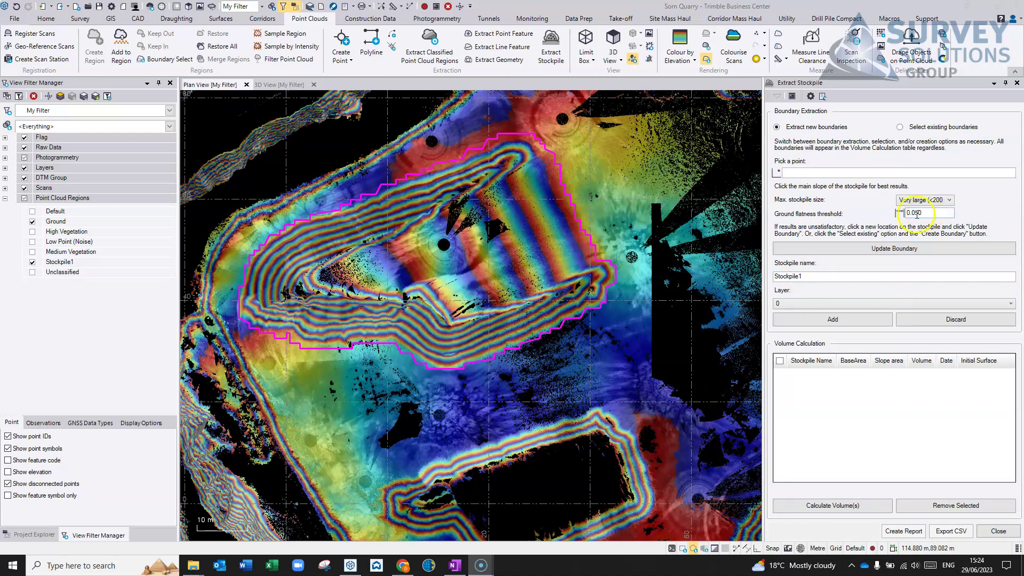
left_click(277, 84)
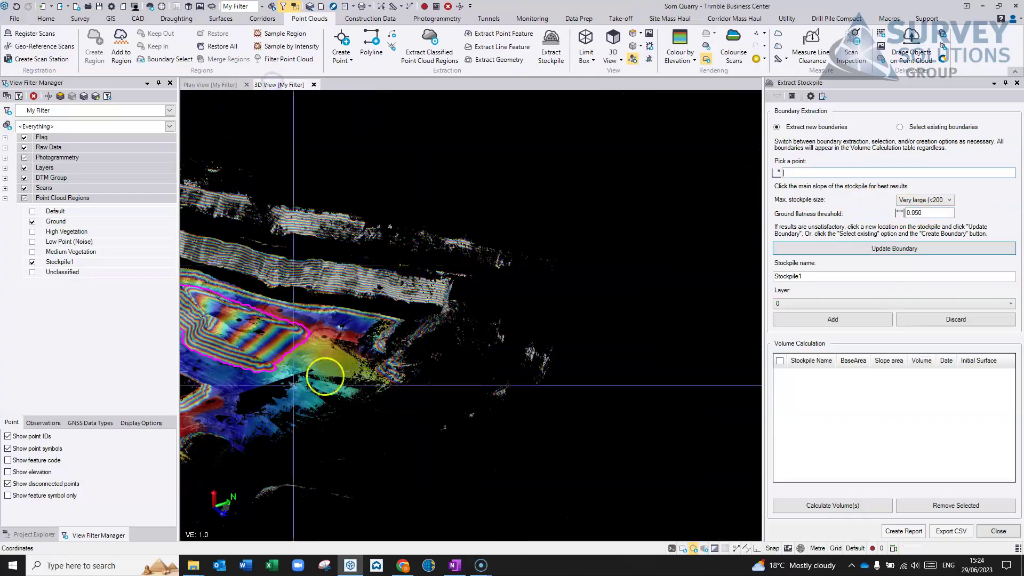
middle_click_drag(283, 379, 498, 327)
scroll(457, 343, "up", 5)
mouse_move(416, 351)
middle_mouse_down("shift")
mouse_move(501, 367)
mouse_move(590, 354)
mouse_move(496, 373)
mouse_move(542, 368)
mouse_move(504, 354)
mouse_move(428, 402)
mouse_move(487, 362)
middle_mouse_up("shift")
scroll(487, 363, "down", 3)
scroll(555, 344, "down", 4)
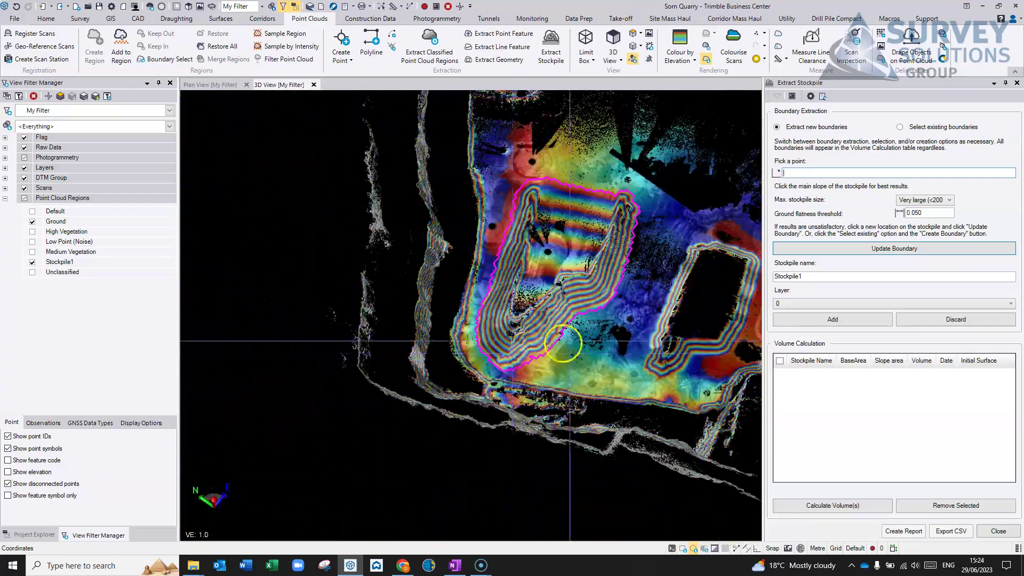
left_click(211, 84)
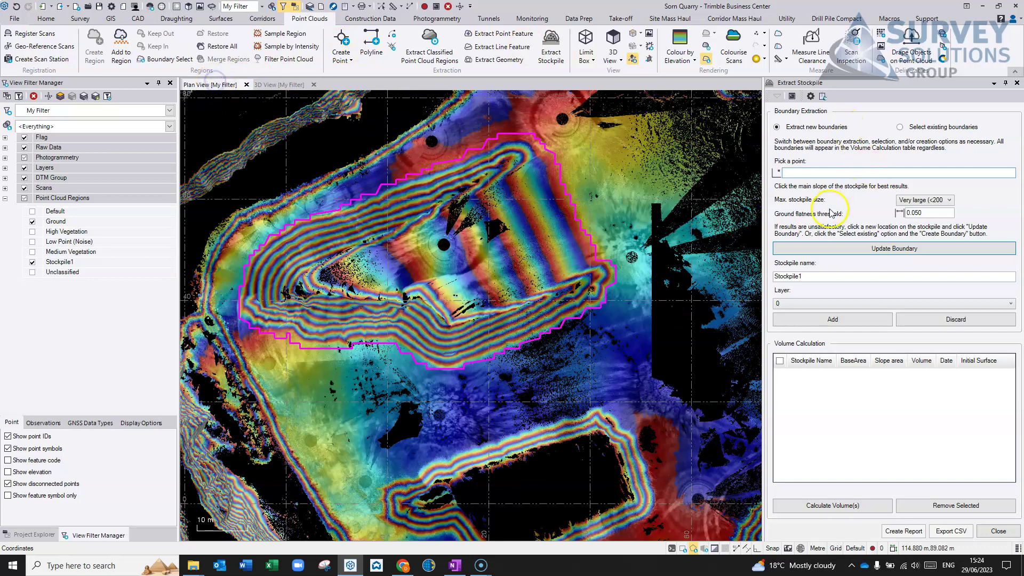
Create a new layer named Stockpiles and add the extracted boundary to the volume calculation as Stockpile1 on it.
left_click(807, 275)
left_click(826, 274)
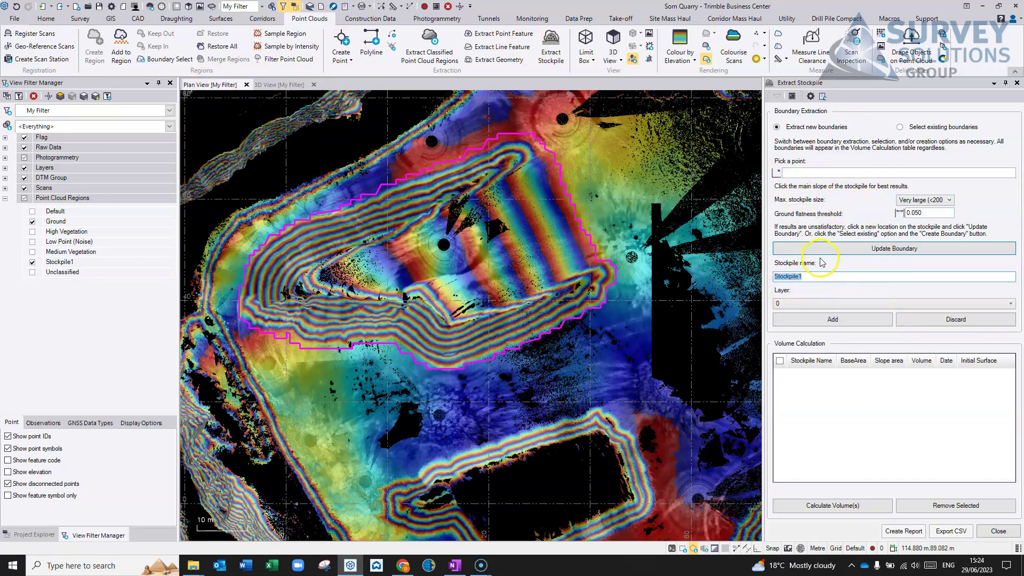
left_click(860, 308)
scroll(846, 403, "down", 4)
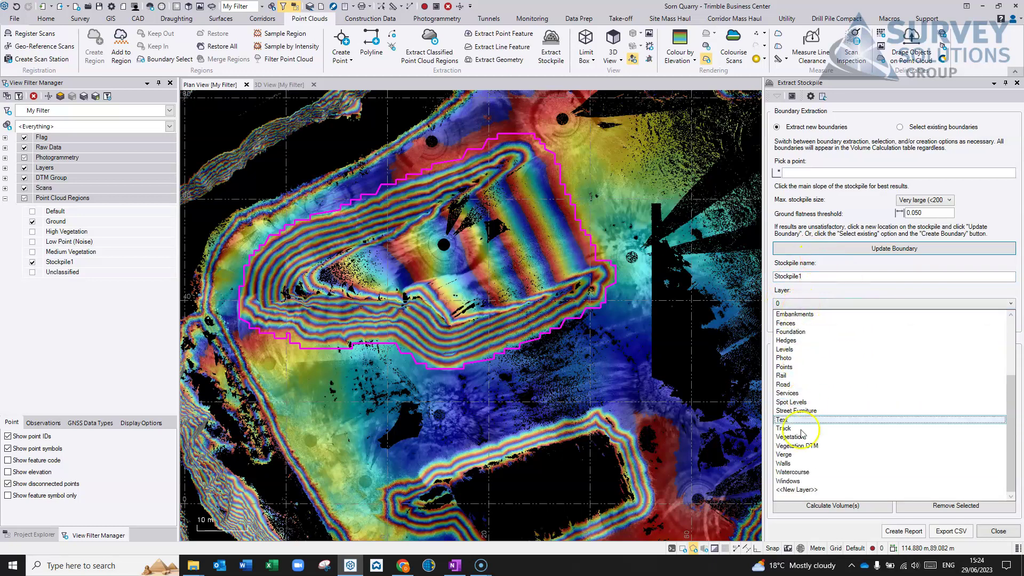
left_click(811, 489)
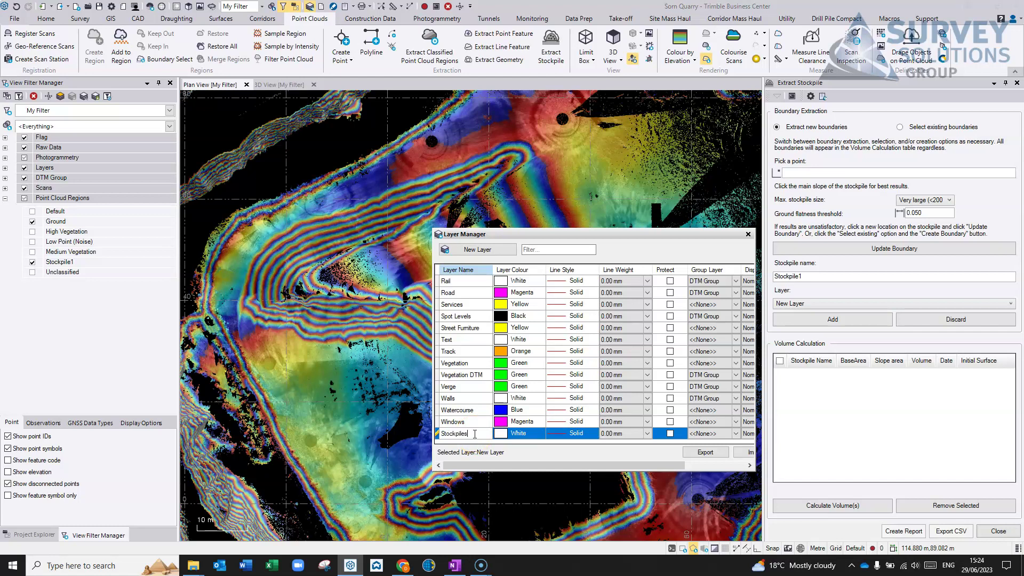
left_click(749, 234)
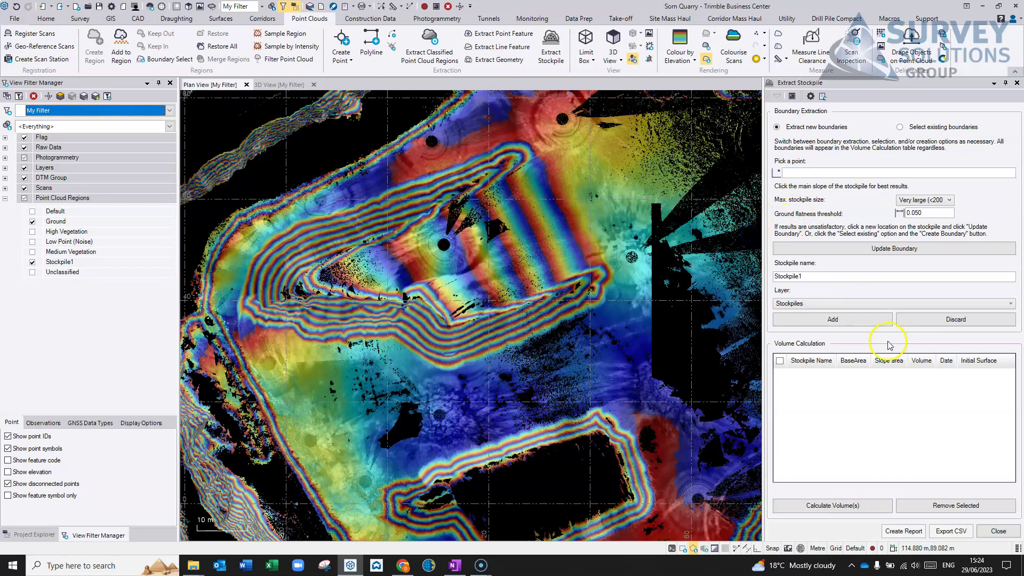
left_click(835, 319)
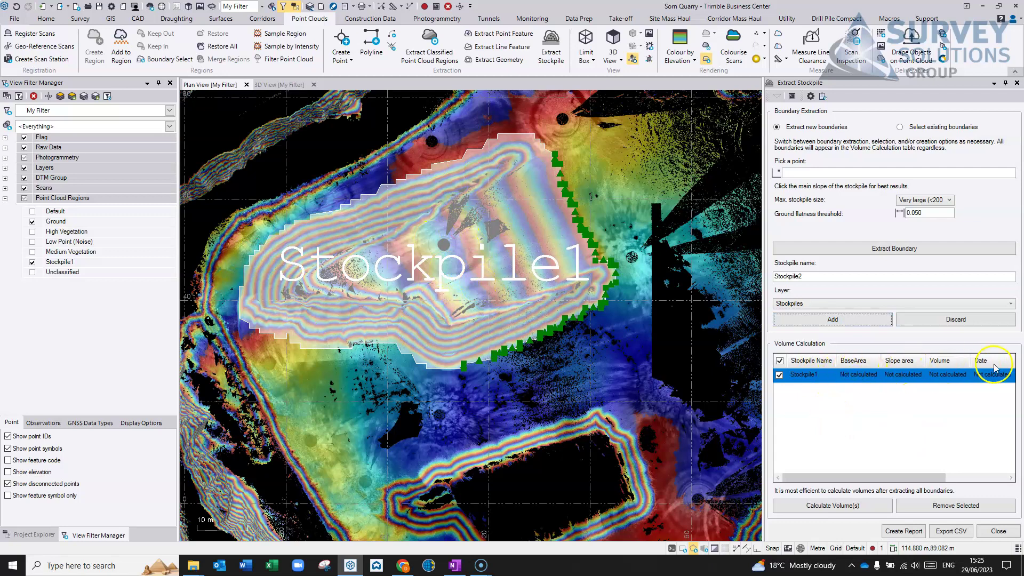
Pick a point inside the smaller stockpile and extract its boundary with the same size and flatness settings.
left_click(791, 174)
scroll(591, 393, "down", 2)
middle_click_drag(597, 423, 626, 325)
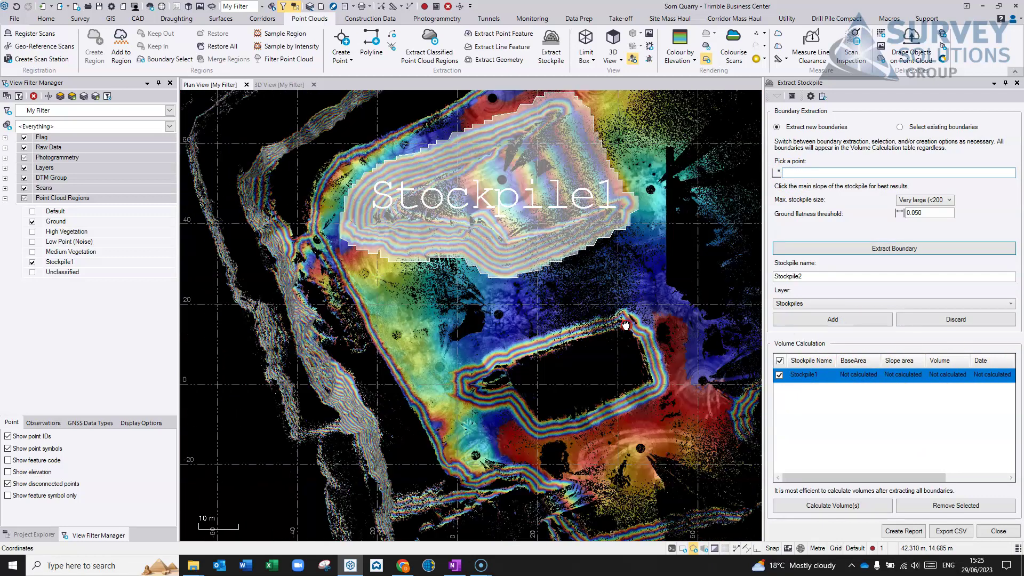
left_click(580, 375)
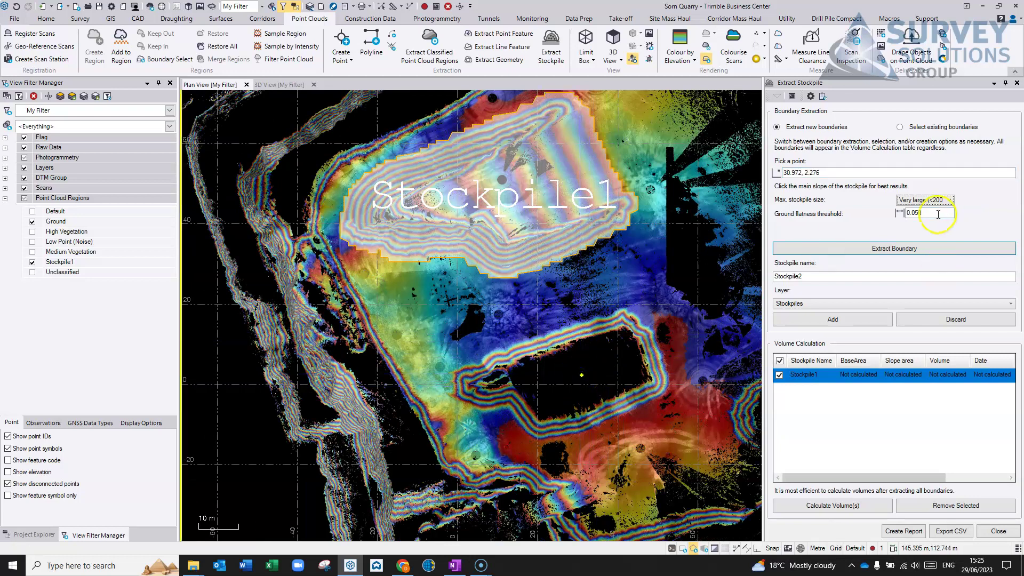
left_click(913, 255)
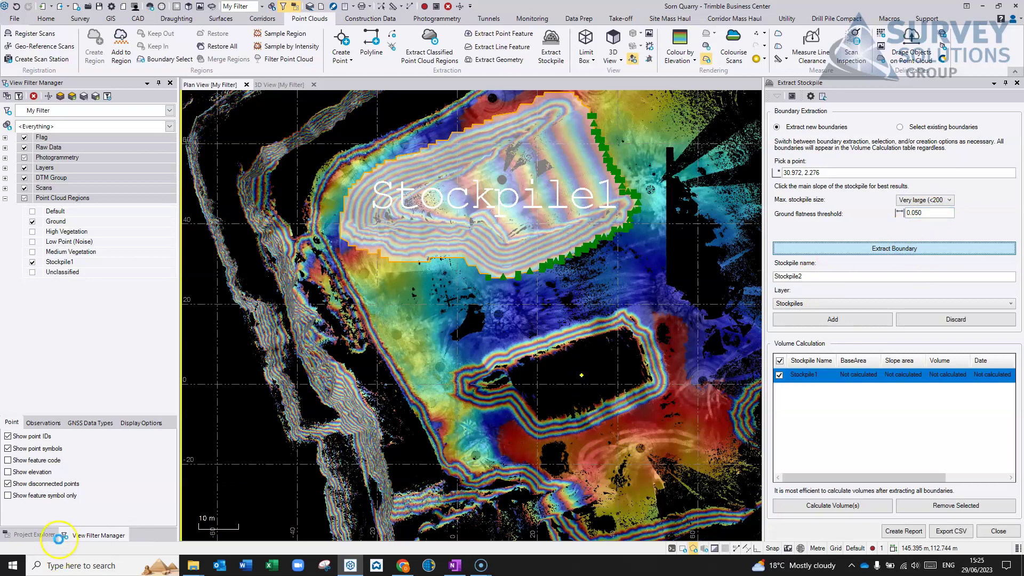
Check the smaller stockpile's boundary in 3D and add it to the volume calculation as Stockpile2 on the Stockpiles layer.
left_click(279, 85)
scroll(702, 338, "up", 3)
middle_click_drag(702, 338, 672, 348)
left_click_drag(672, 347, 690, 315)
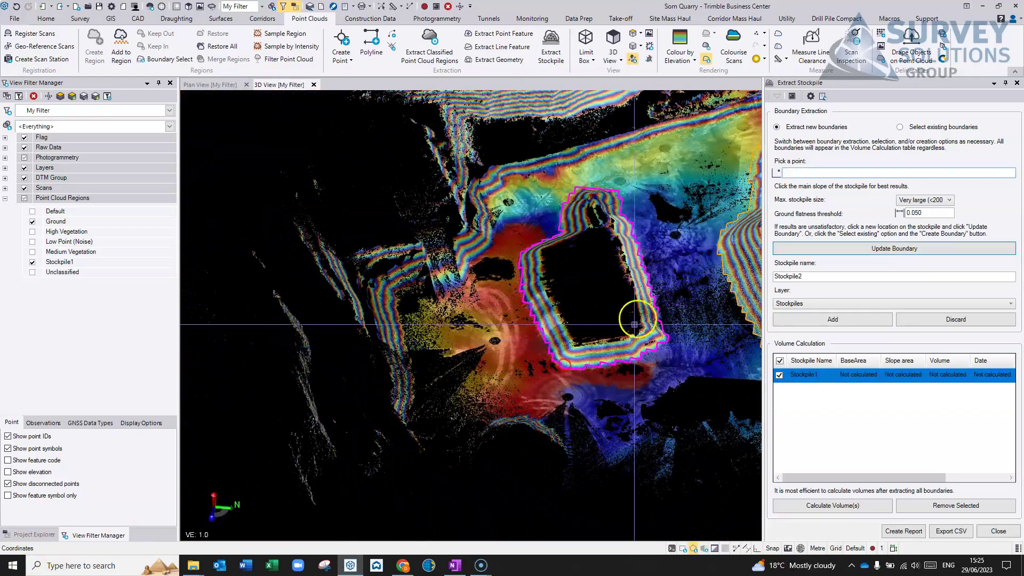
left_click(202, 84)
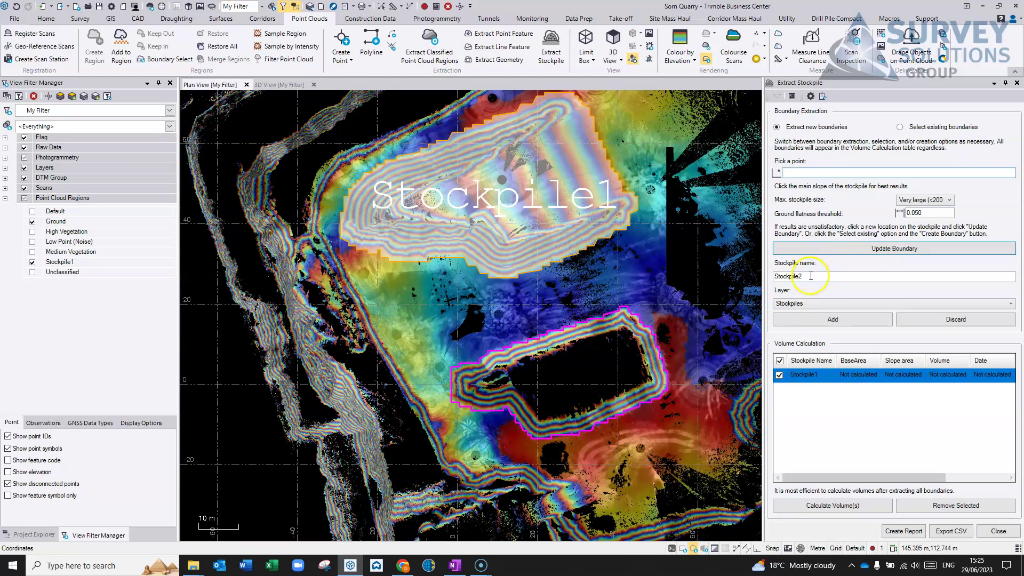
left_click(834, 320)
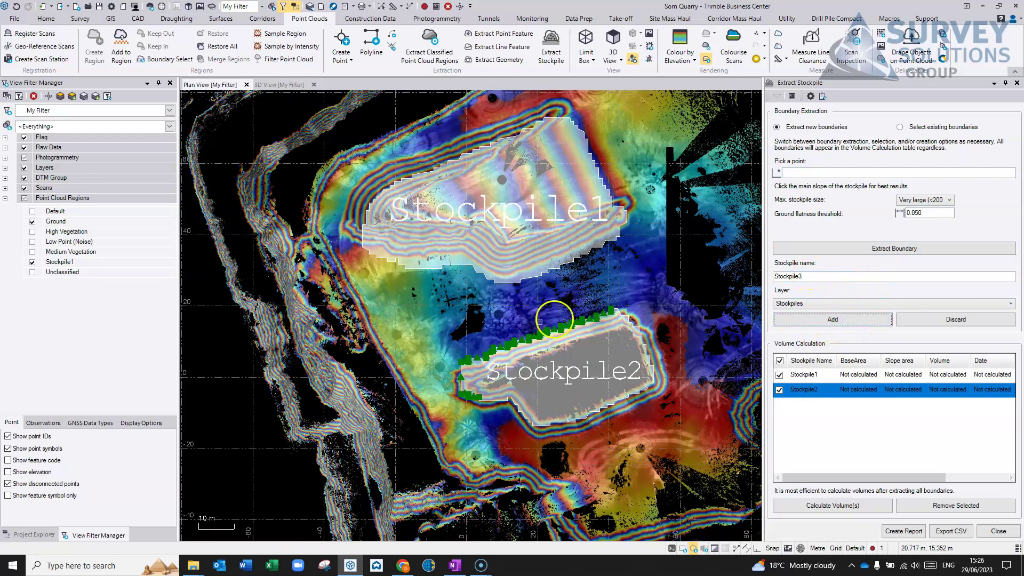
Keep <Create from boundary> as Stockpile1's initial surface and calculate the volumes of both stockpiles.
scroll(629, 282, "down", 1)
scroll(698, 320, "up", 1)
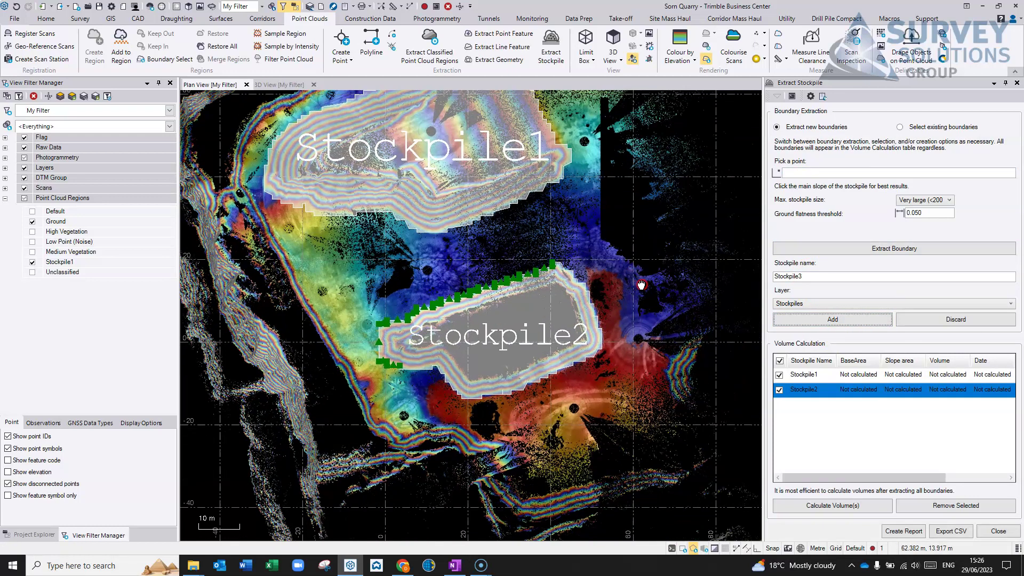
left_click_drag(856, 468, 951, 467)
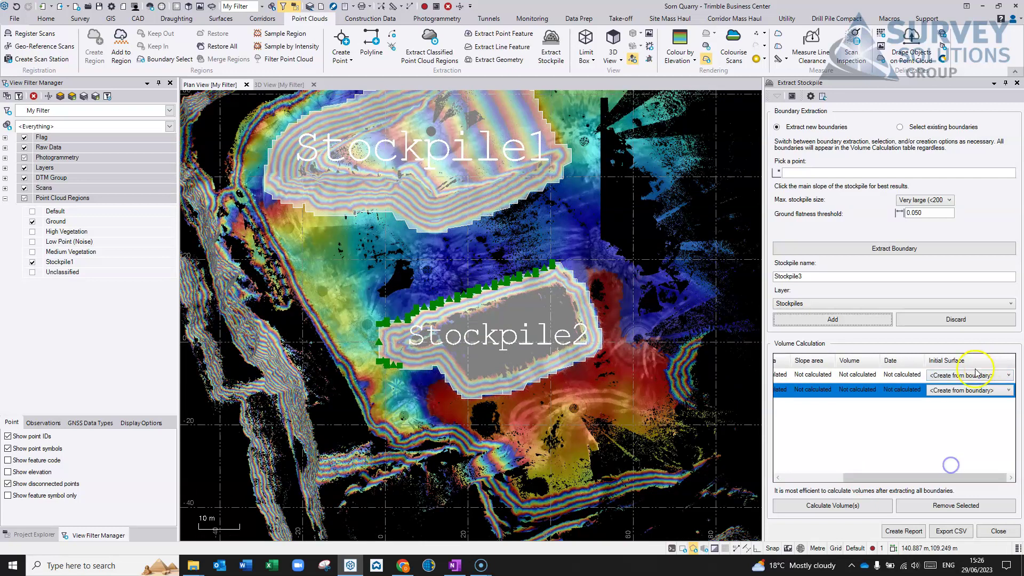
left_click(960, 375)
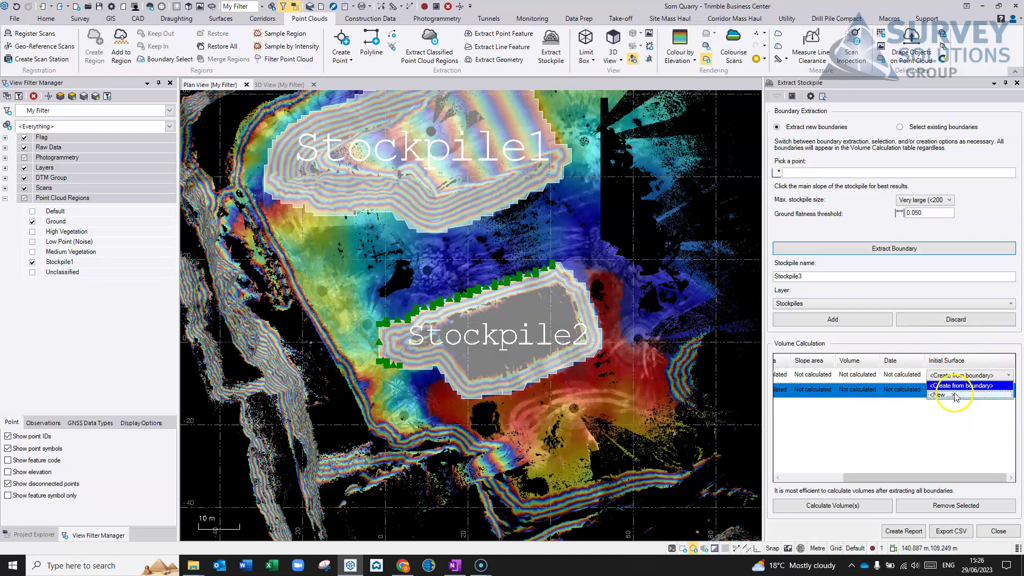
left_click(968, 383)
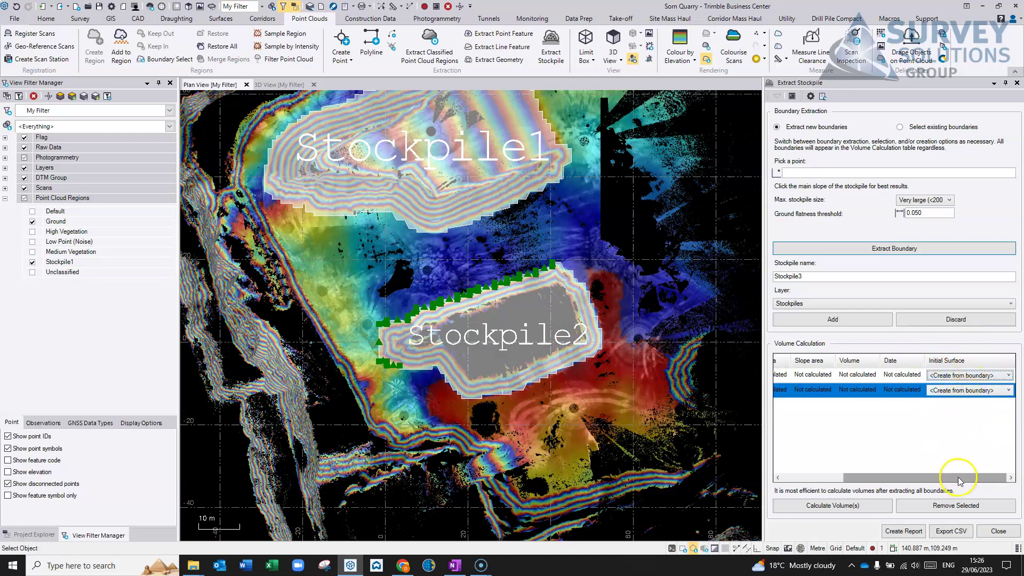
left_click_drag(955, 478, 854, 479)
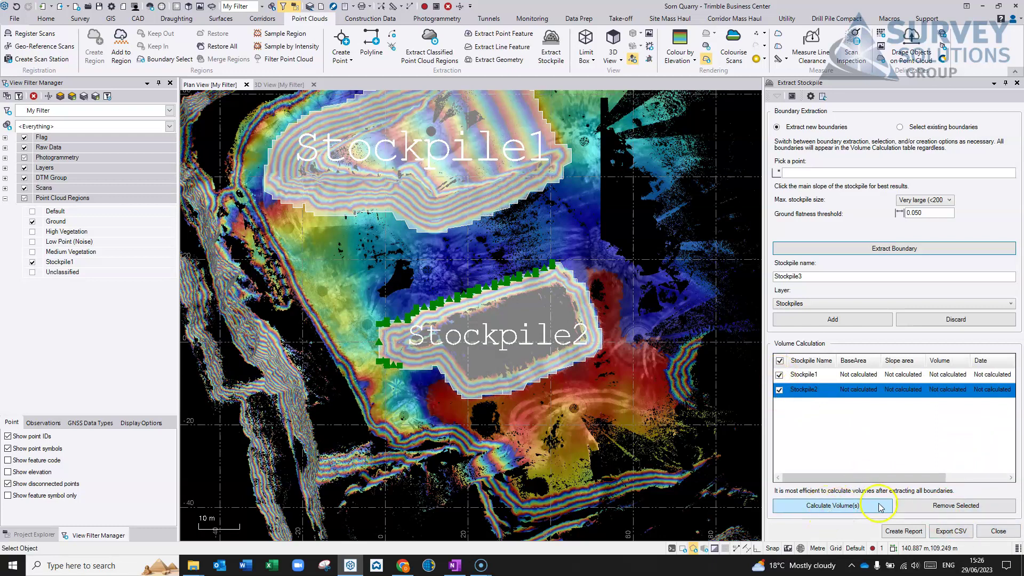
left_click(854, 507)
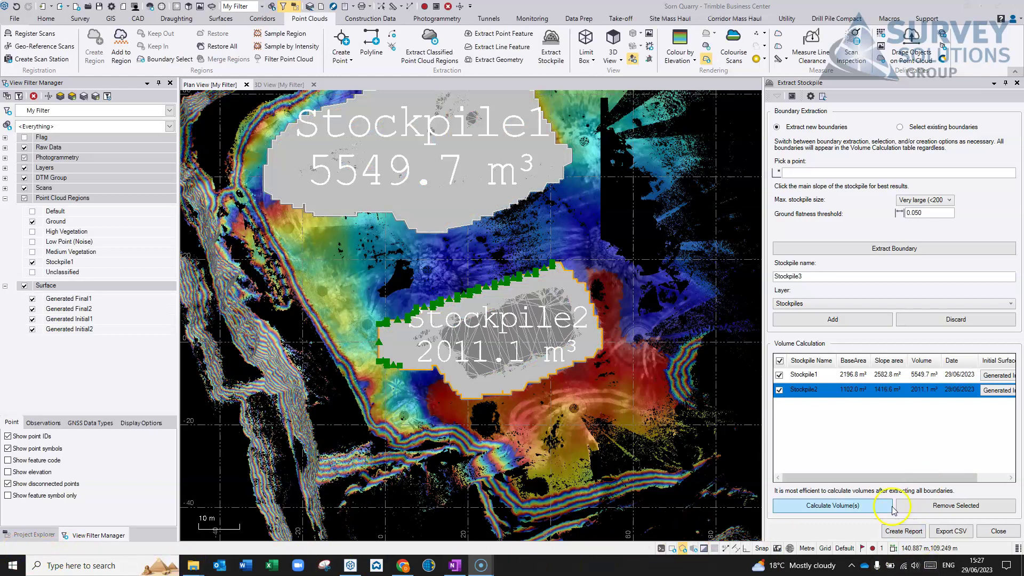
Examine the generated surfaces and volume labels of both stockpiles in the plan view and from several 3D angles.
scroll(675, 288, "down", 1)
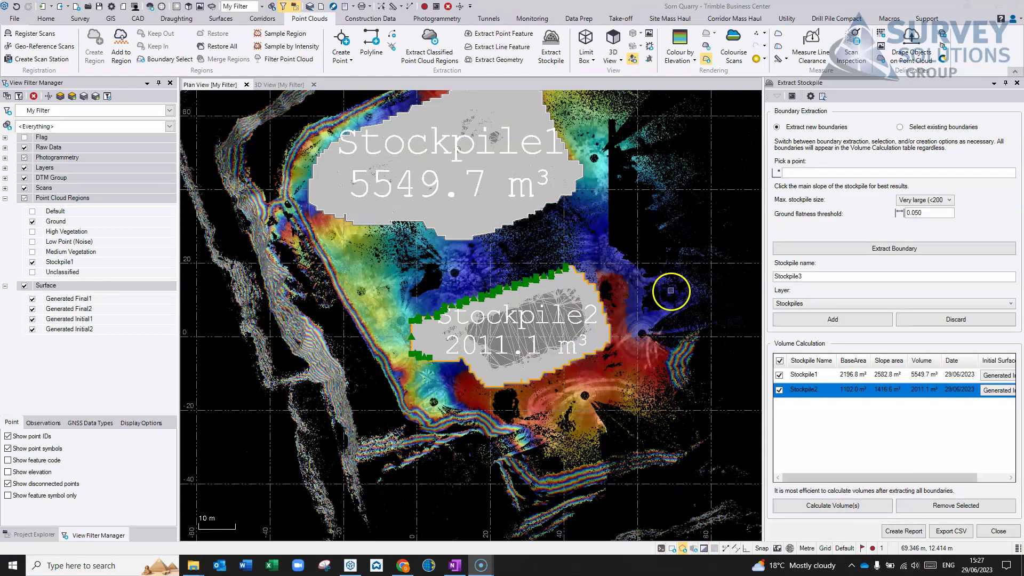
middle_click_drag(670, 290, 644, 328)
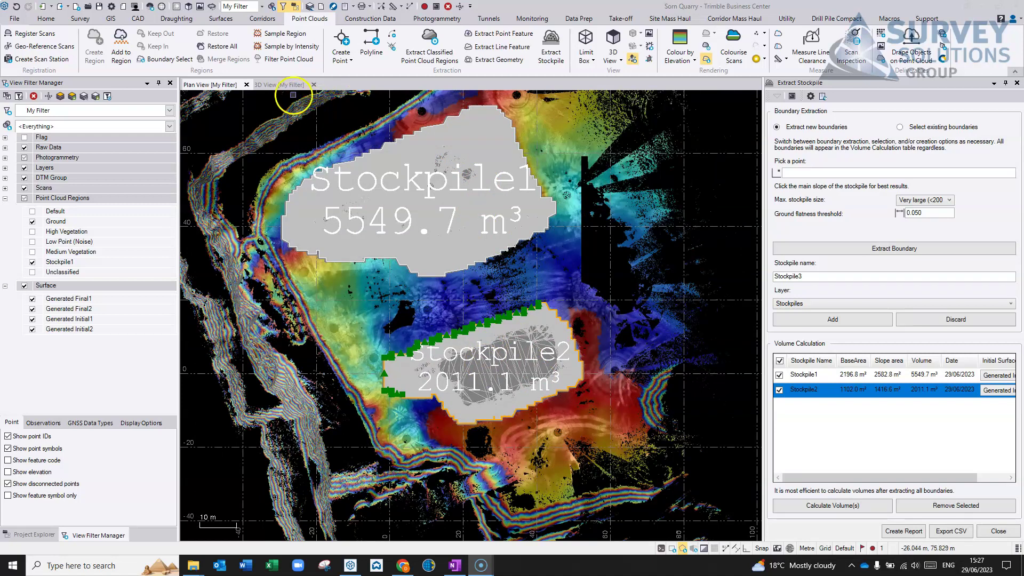
left_click(280, 85)
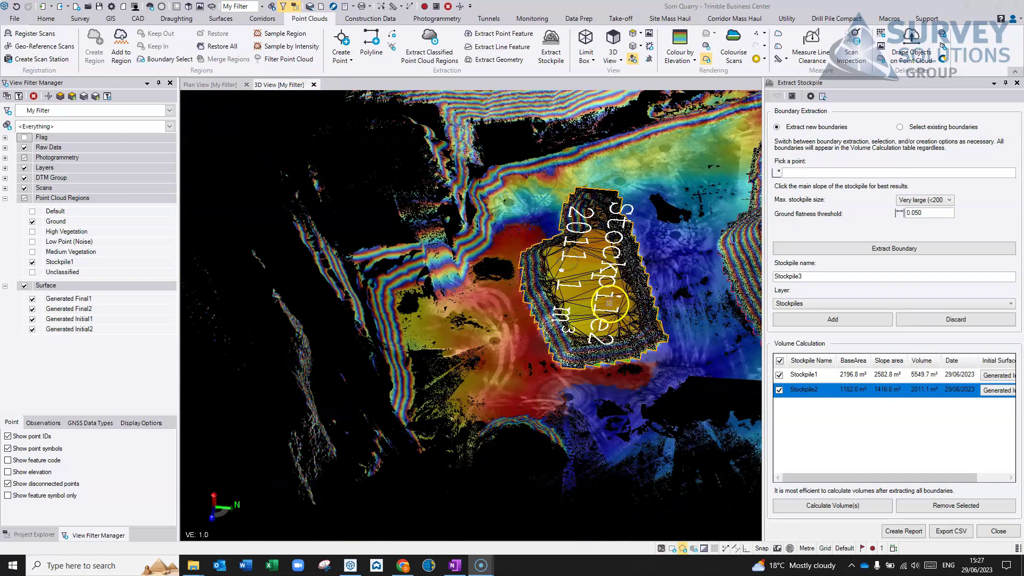
mouse_move(613, 302)
middle_mouse_down()
mouse_move(688, 284)
mouse_move(629, 313)
middle_mouse_up()
left_click_drag(629, 314, 524, 300)
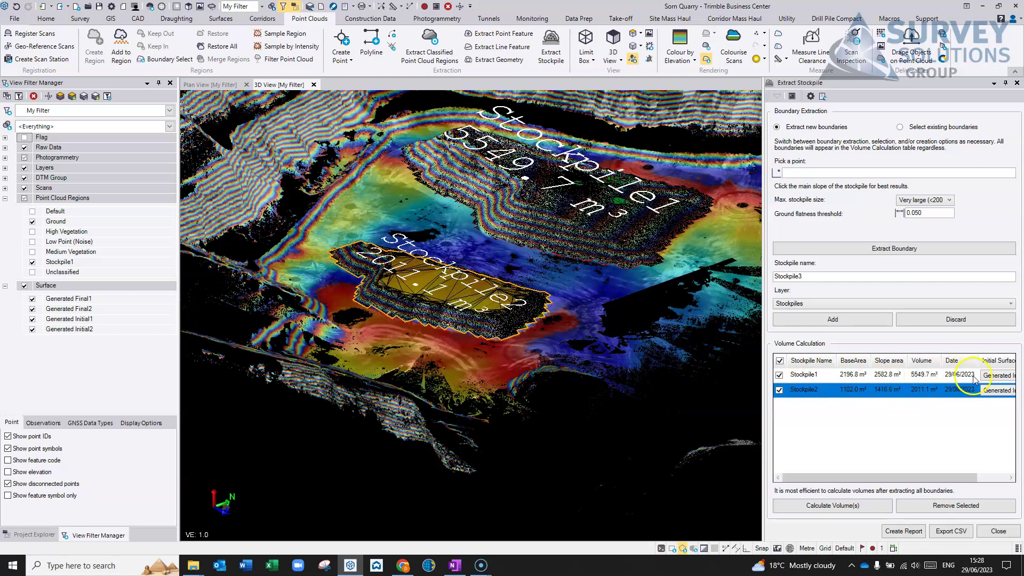
Create a stockpile report for Stockpile1 and Stockpile2, review its volume table, and close the report.
left_click_drag(958, 476, 906, 475)
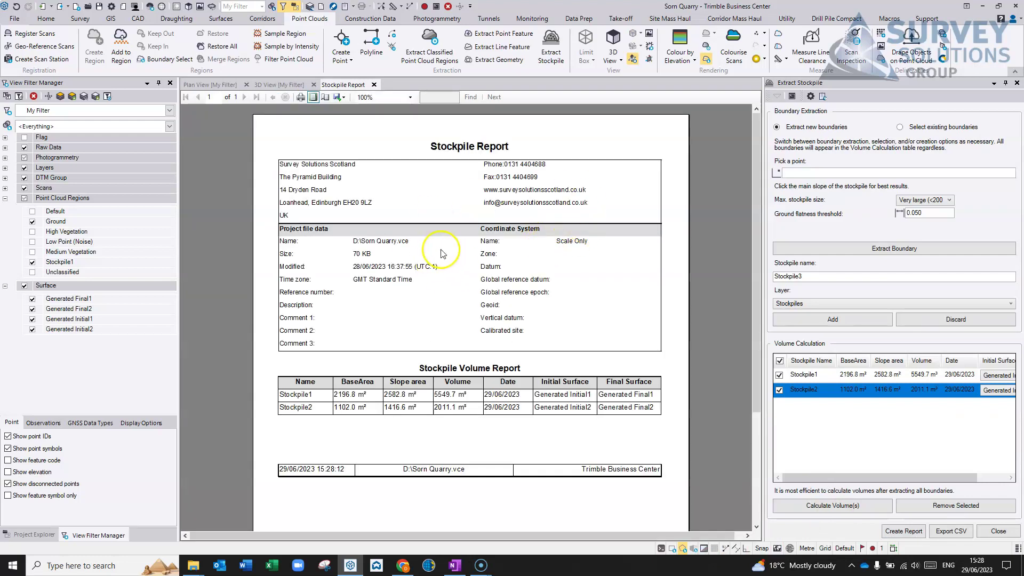
scroll(568, 329, "down", 2)
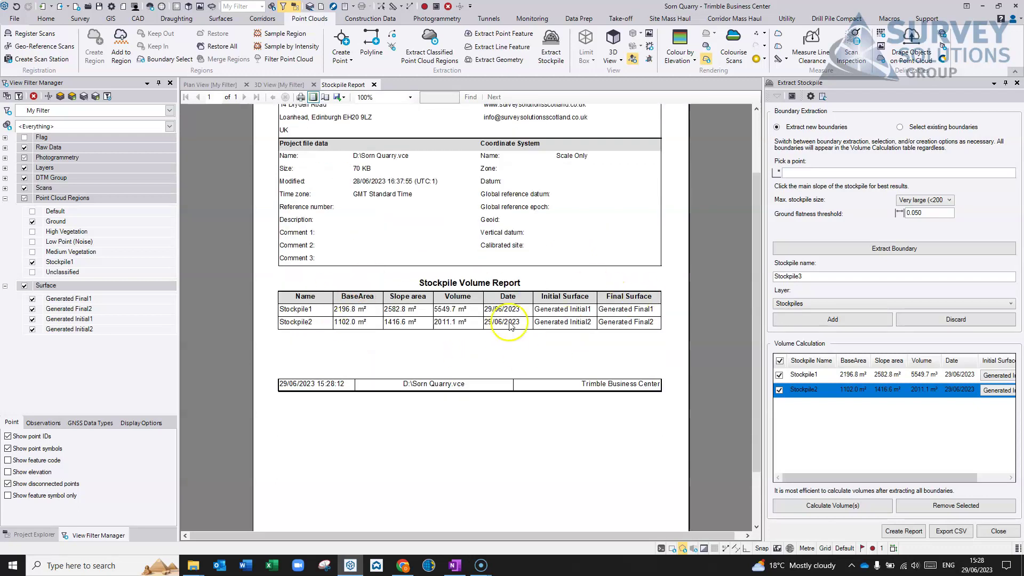
scroll(476, 328, "down", 2)
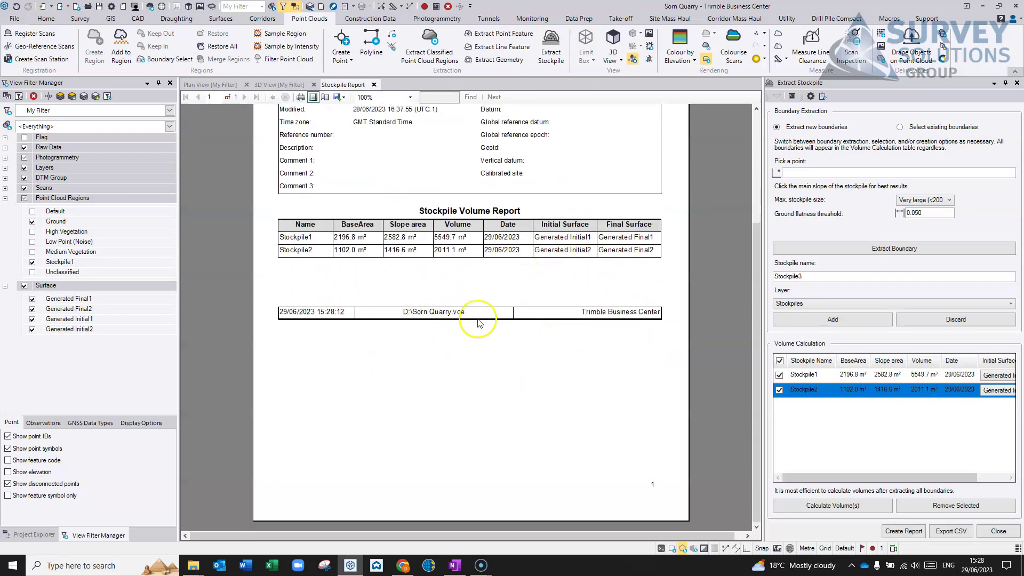
scroll(479, 322, "up", 4)
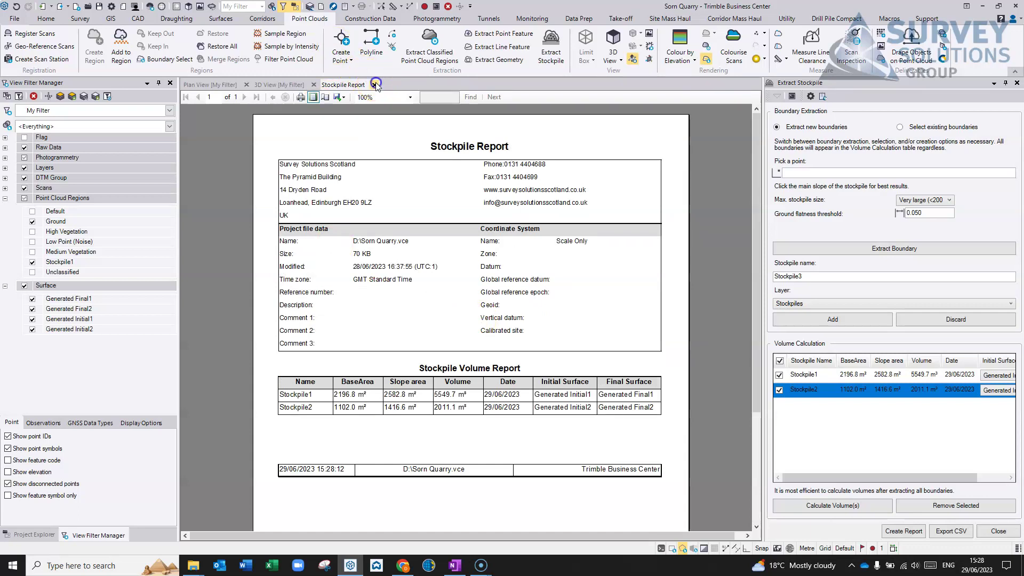
left_click(375, 85)
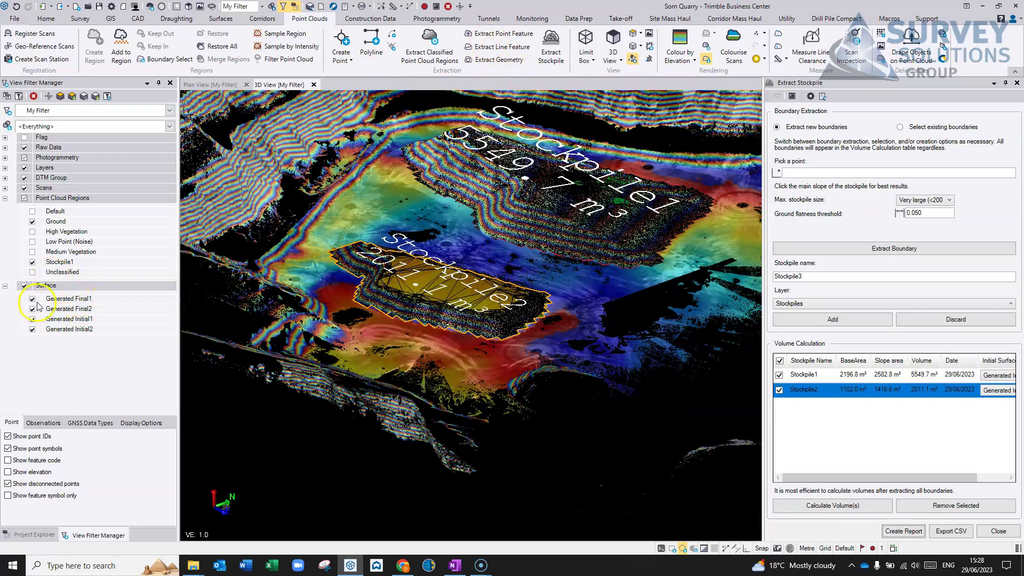
Hide all point cloud regions and the Generated Initial1 and Generated Initial2 surfaces, and inspect Stockpile2's surface up close in 3D.
left_click(24, 199)
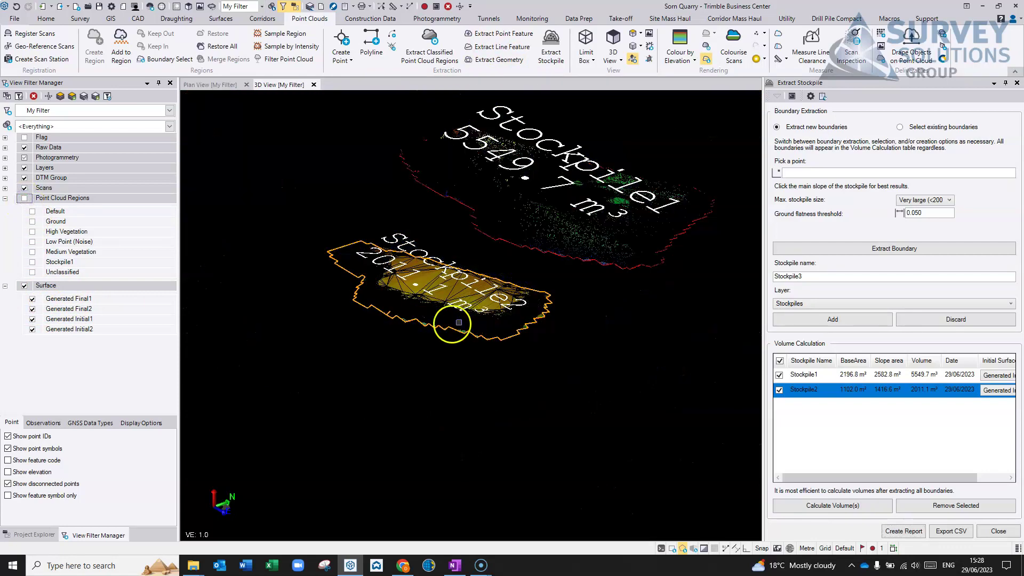
scroll(550, 310, "up", 3)
scroll(515, 320, "up", 5)
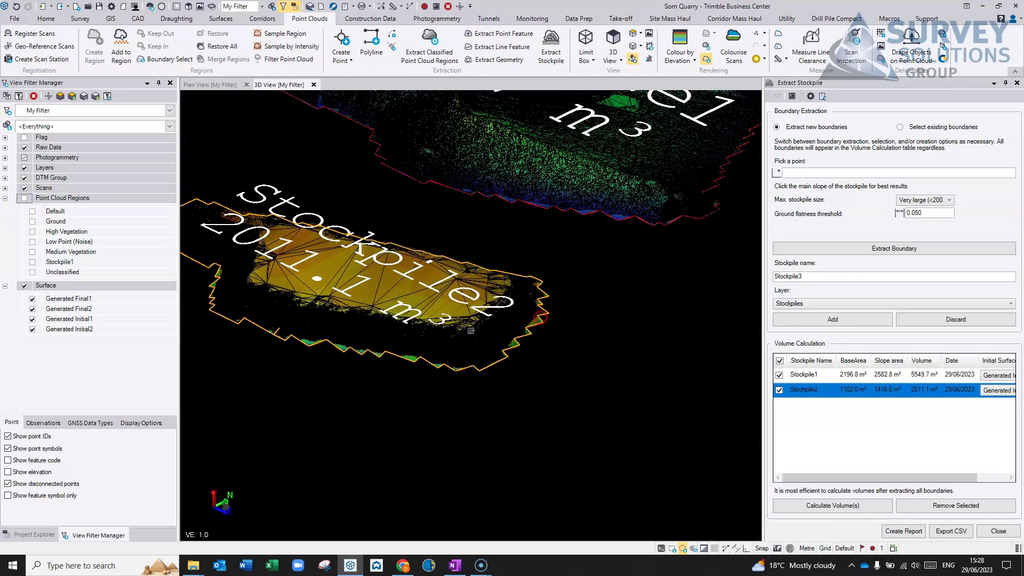
left_click_drag(453, 323, 571, 315)
left_click_drag(705, 287, 598, 302)
scroll(514, 318, "down", 4)
left_click_drag(514, 318, 558, 315)
scroll(476, 338, "up", 4)
middle_click_drag(476, 338, 555, 327)
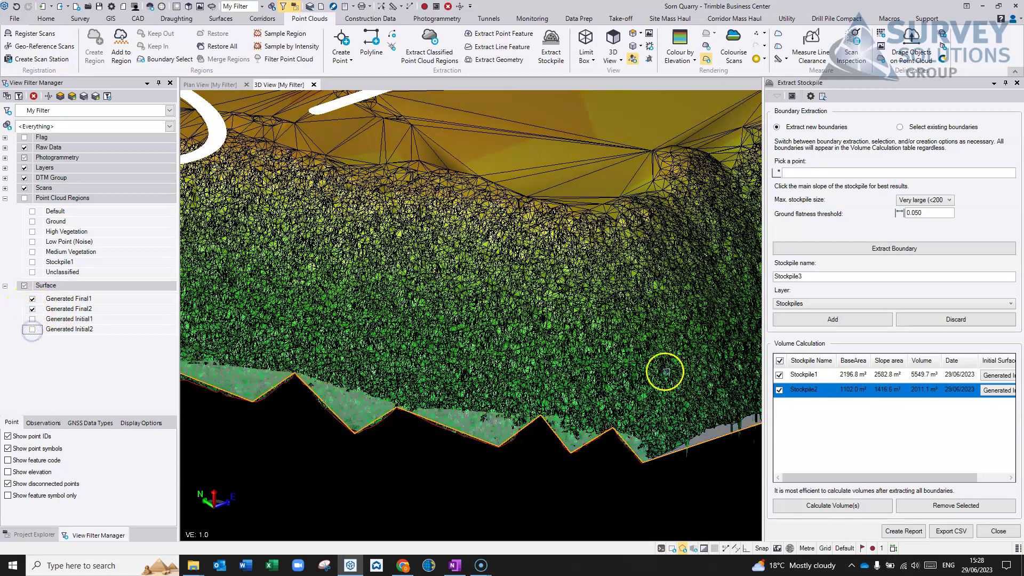
Examine the triangulated final surfaces in 3D, moving from Stockpile2 to the slopes and overall shape of Stockpile1.
scroll(609, 354, "down", 5)
middle_click_drag(464, 333, 569, 357)
scroll(475, 334, "down", 2)
middle_click_drag(507, 330, 538, 362)
mouse_move(391, 293)
middle_mouse_down()
mouse_move(379, 295)
mouse_move(378, 282)
middle_mouse_up()
scroll(373, 297, "up", 5)
scroll(373, 297, "up", 2)
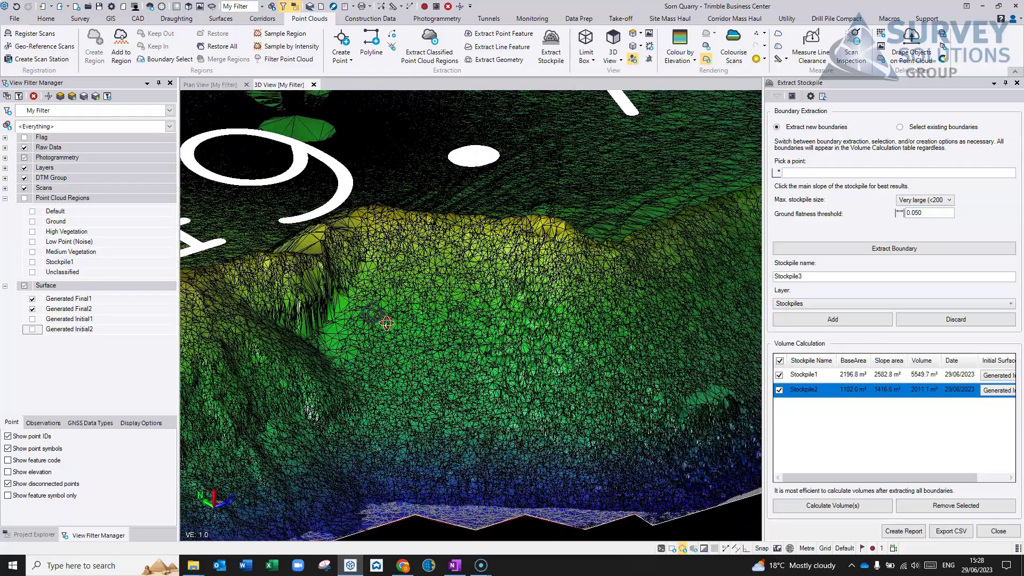
middle_click_drag(389, 322, 622, 262)
scroll(453, 336, "down", 4)
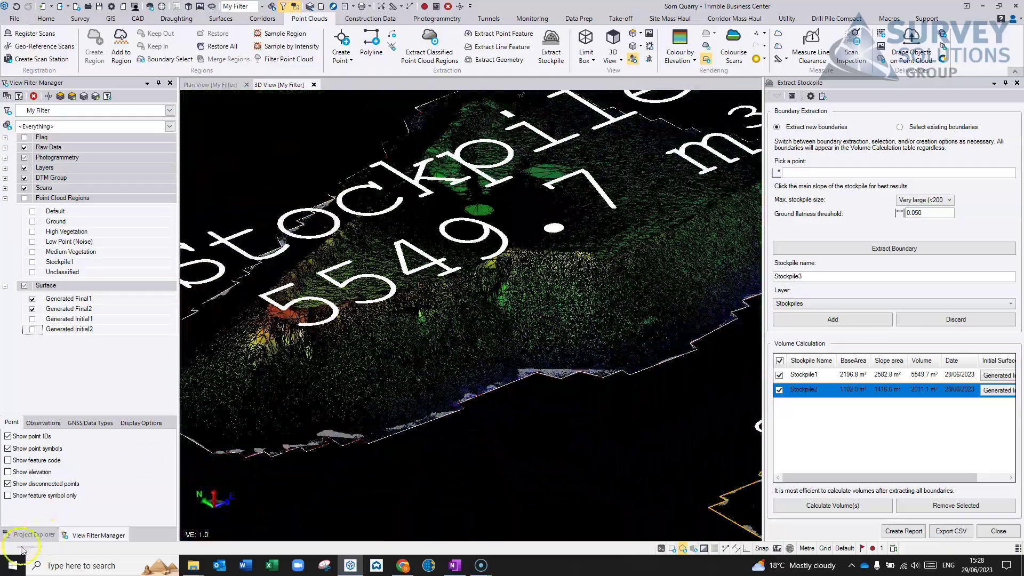
Highlight the generated final and initial surfaces one by one from the project's surface list.
left_click(33, 534)
left_click(28, 122)
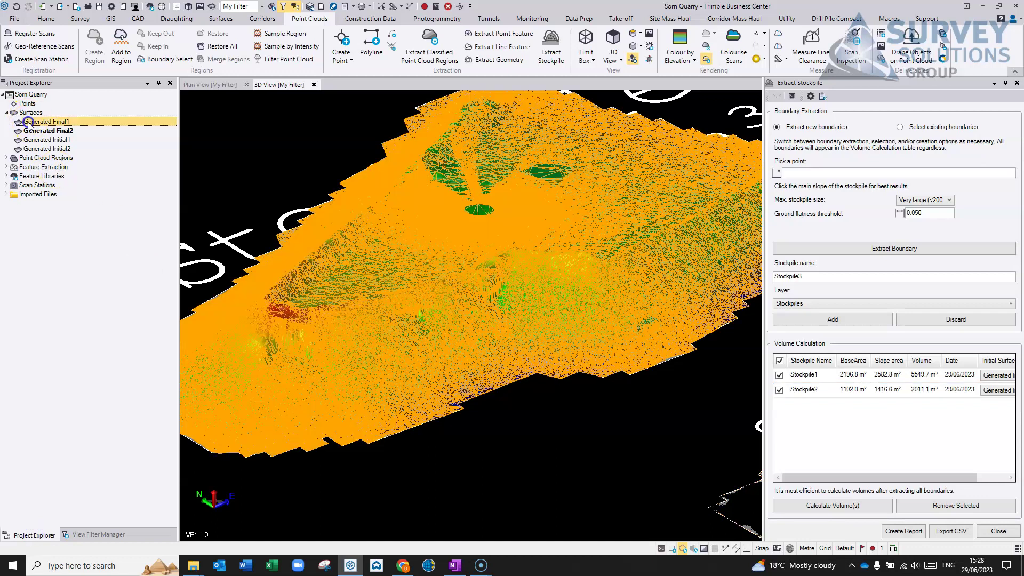
left_click(31, 130)
left_click(36, 140)
left_click(38, 148)
left_click(38, 159)
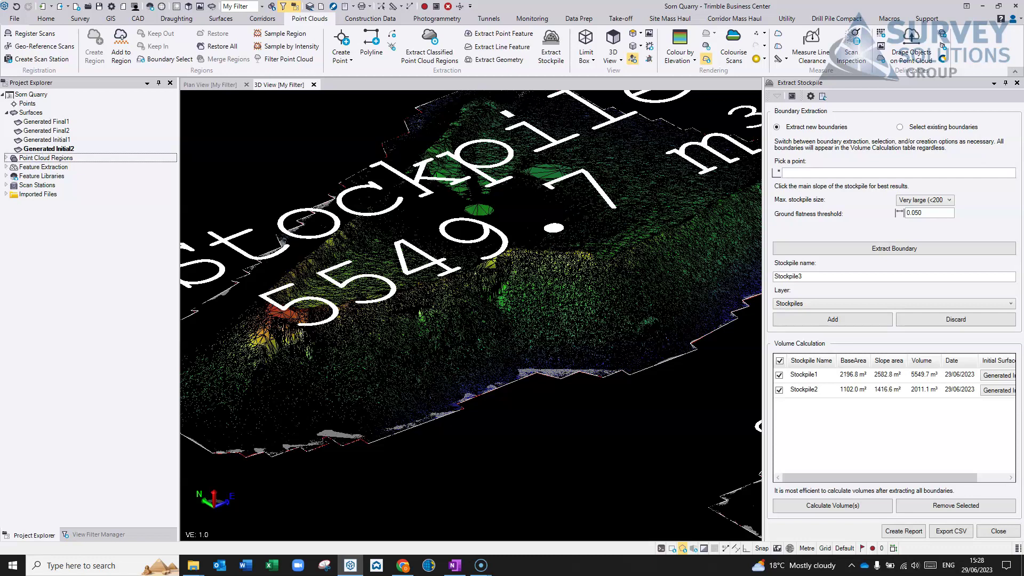
Find the extracted stockpile features in the project structure and alternately highlight Stockpile1 and Stockpile2 in the 3D view.
left_click(5, 167)
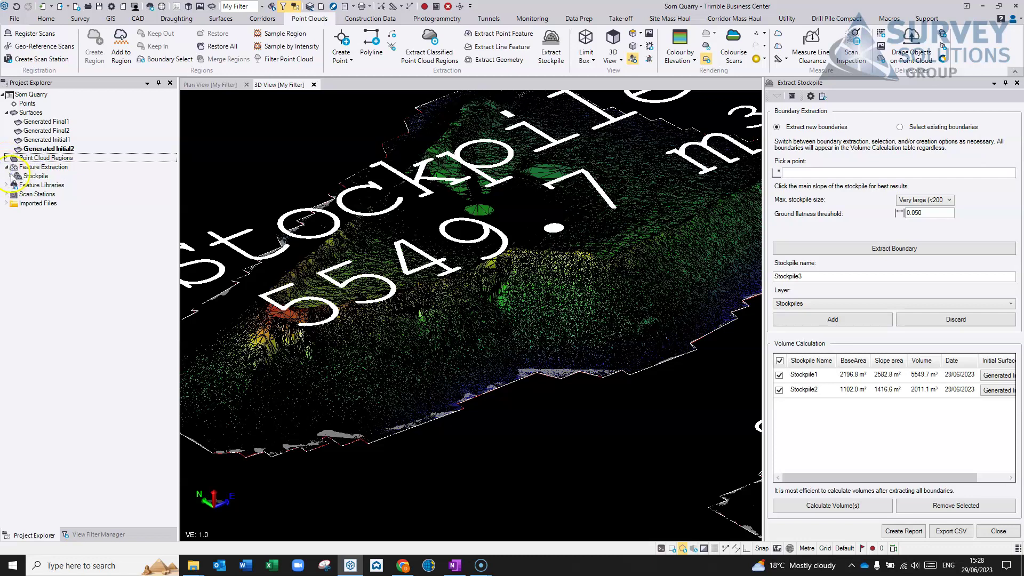
left_click(11, 176)
left_click(37, 185)
left_click(37, 193)
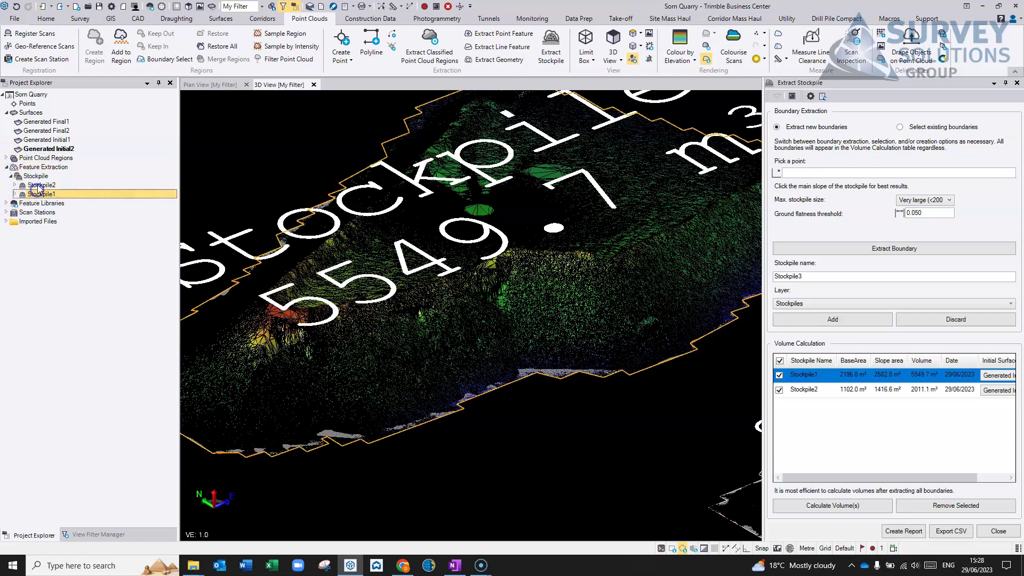
left_click(38, 185)
left_click(41, 194)
left_click(41, 187)
left_click(40, 186)
left_click(42, 195)
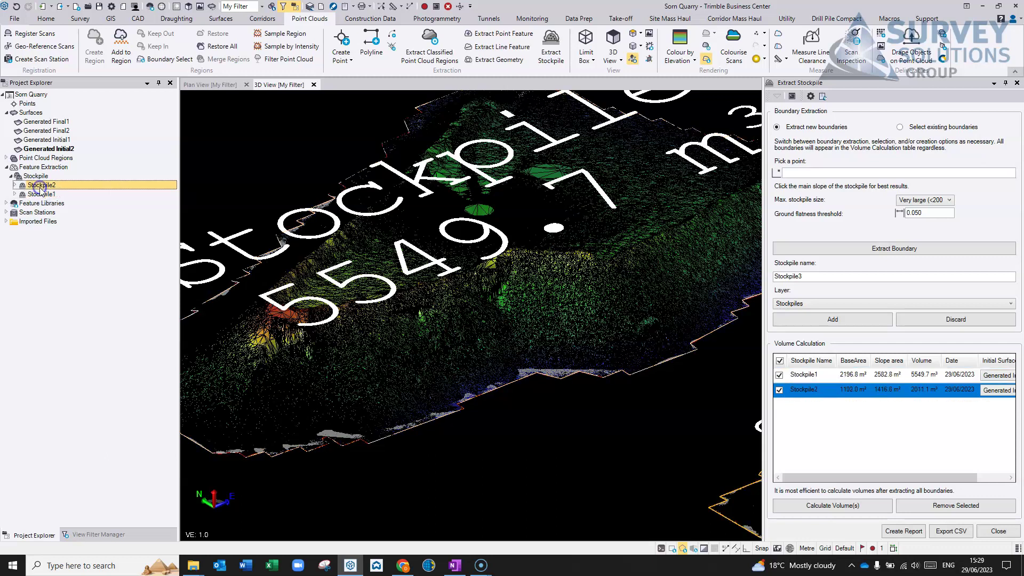